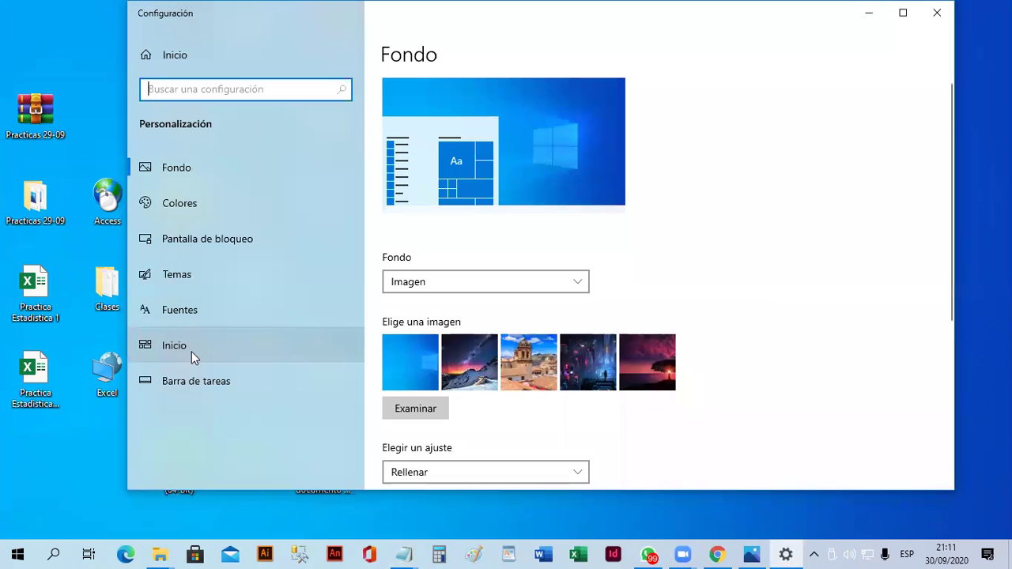
Open the Inicio page of the Personalización settings and look through its options
{"action": "left_click", "coordinate": [191, 351]}
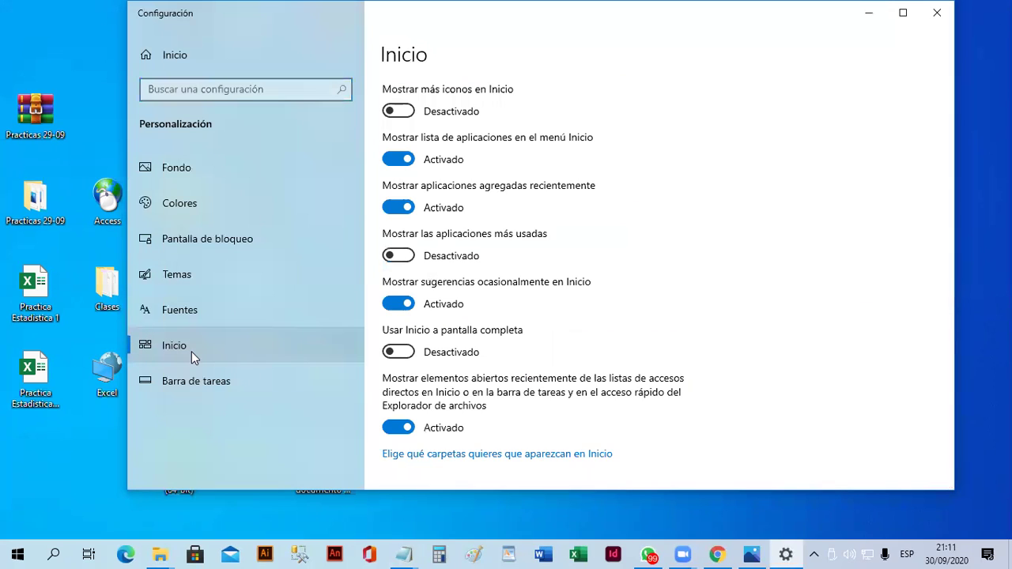
{"action": "scroll", "coordinate": [585, 185], "scroll_direction": "down", "scroll_amount": 2}
{"action": "scroll", "coordinate": [585, 184], "scroll_direction": "down", "scroll_amount": 4}
{"action": "scroll", "coordinate": [585, 184], "scroll_direction": "up", "scroll_amount": 3}
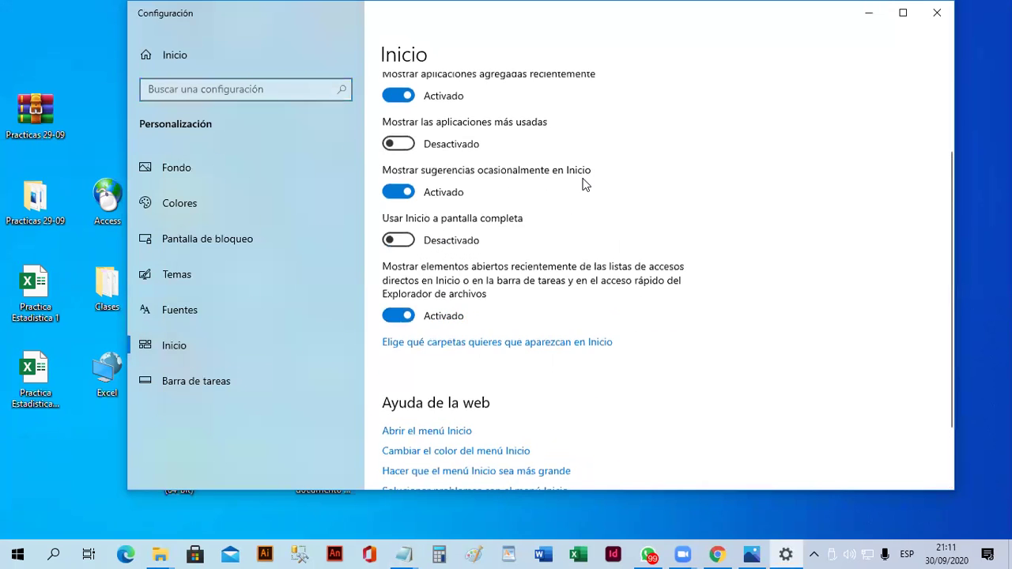
{"action": "scroll", "coordinate": [585, 184], "scroll_direction": "up", "scroll_amount": 3}
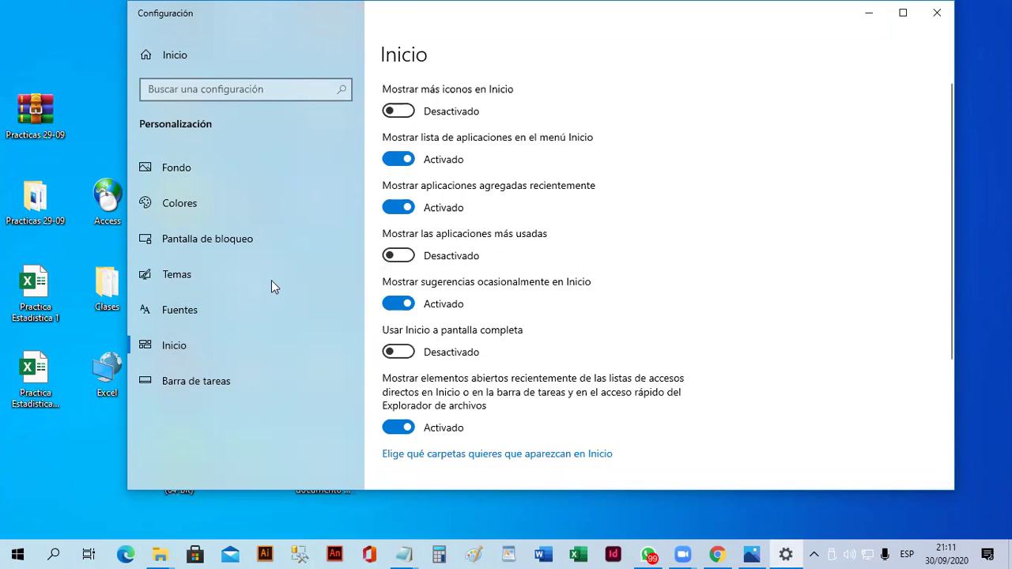
Turn on "Mostrar más iconos en Inicio", checking the Start menu's width before and after the change
{"action": "left_click", "coordinate": [17, 554]}
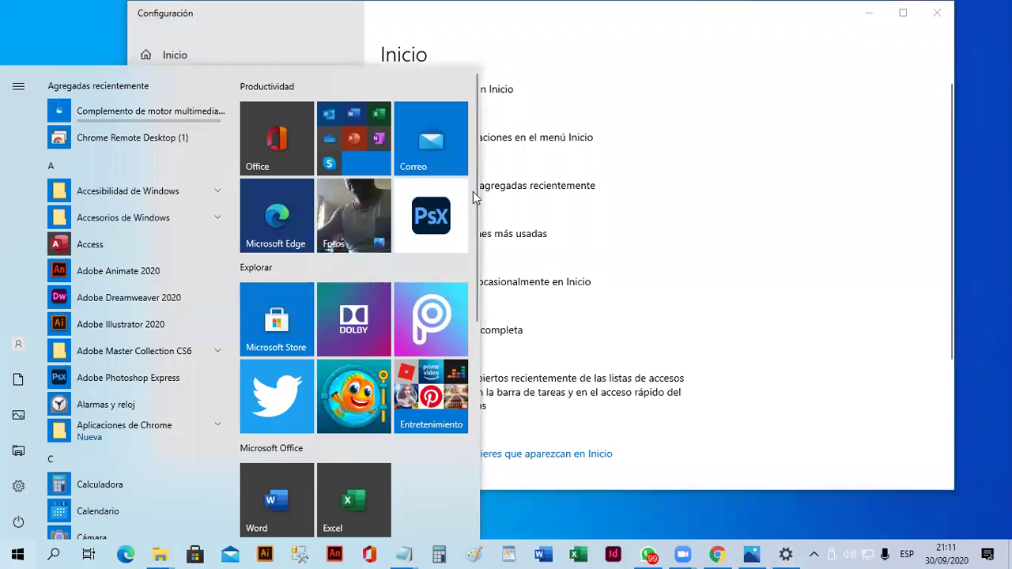
{"action": "left_click", "coordinate": [759, 116]}
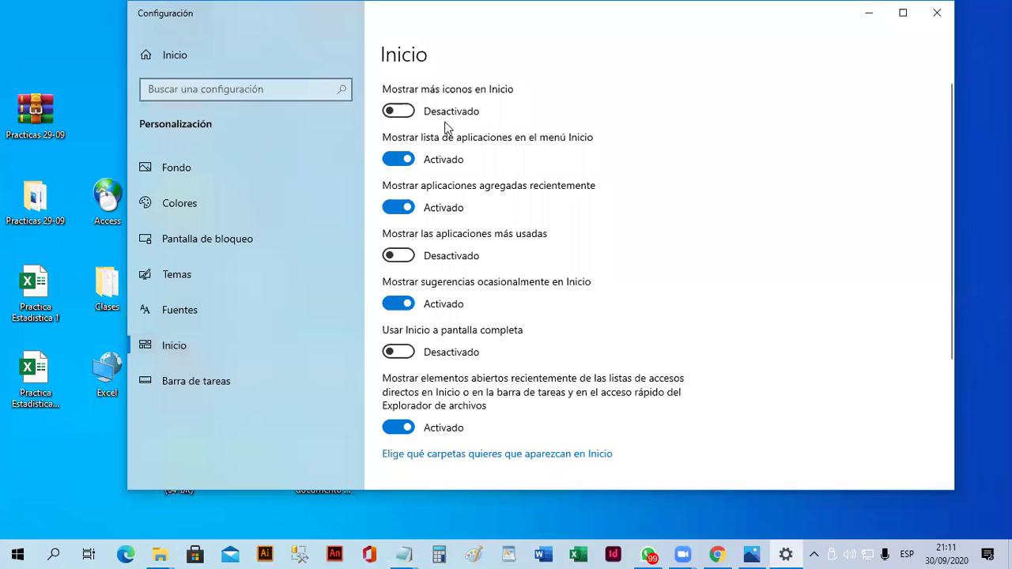
{"action": "left_click", "coordinate": [408, 115]}
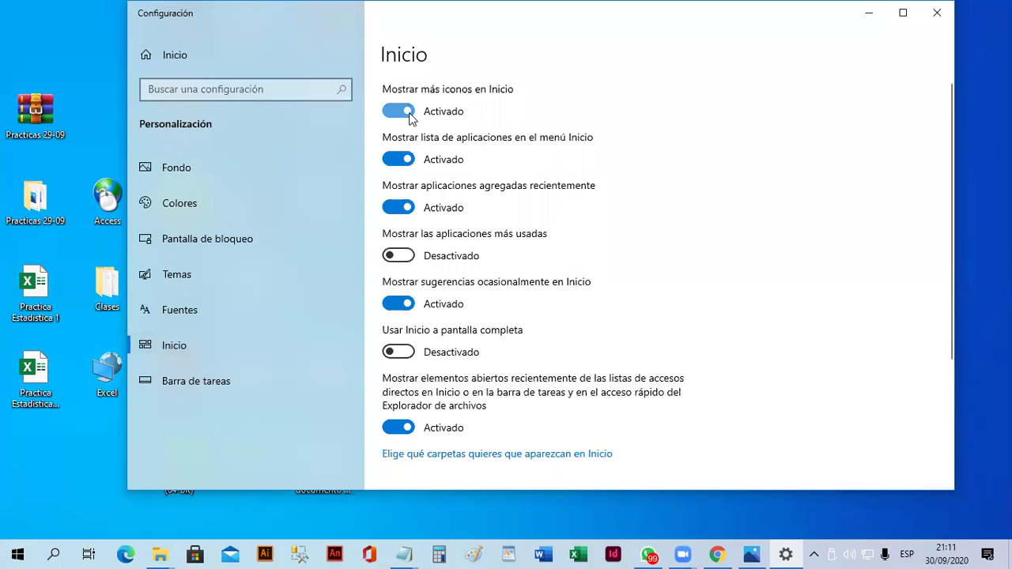
{"action": "left_click", "coordinate": [16, 553]}
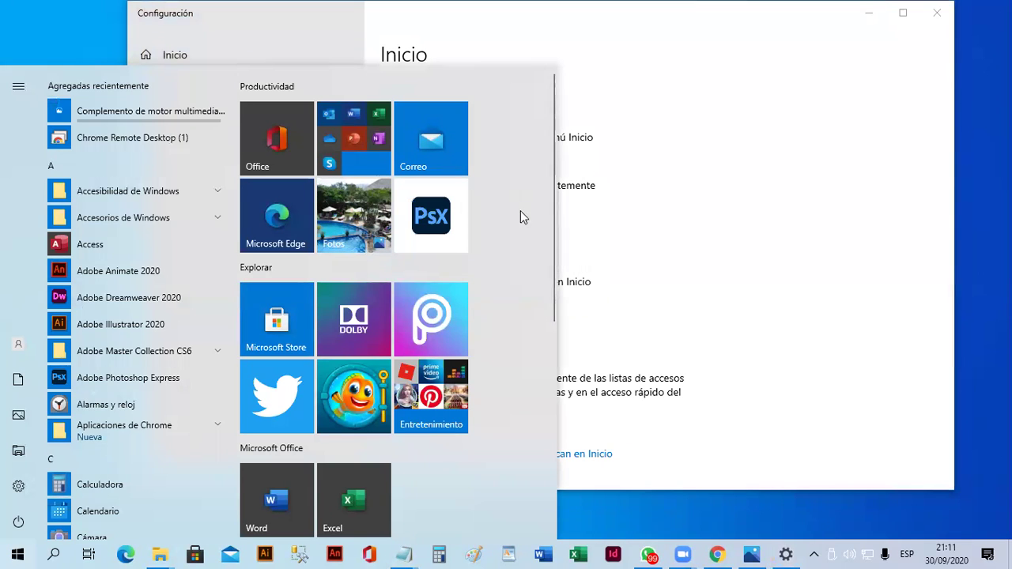
{"action": "left_click", "coordinate": [733, 167]}
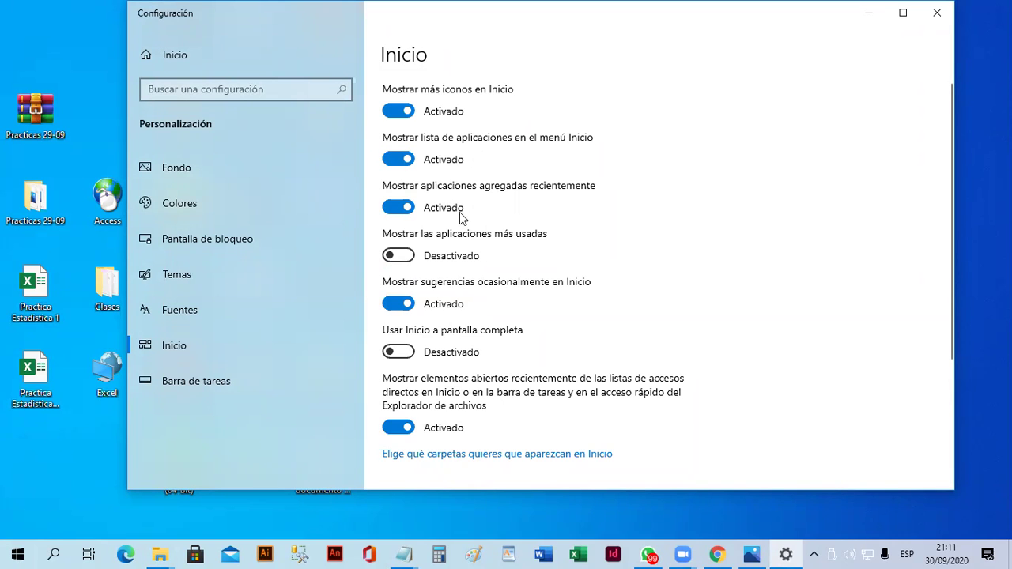
Turn off "Mostrar lista de aplicaciones en el menú Inicio", comparing the Start menu before and after the change
{"action": "left_click", "coordinate": [20, 552]}
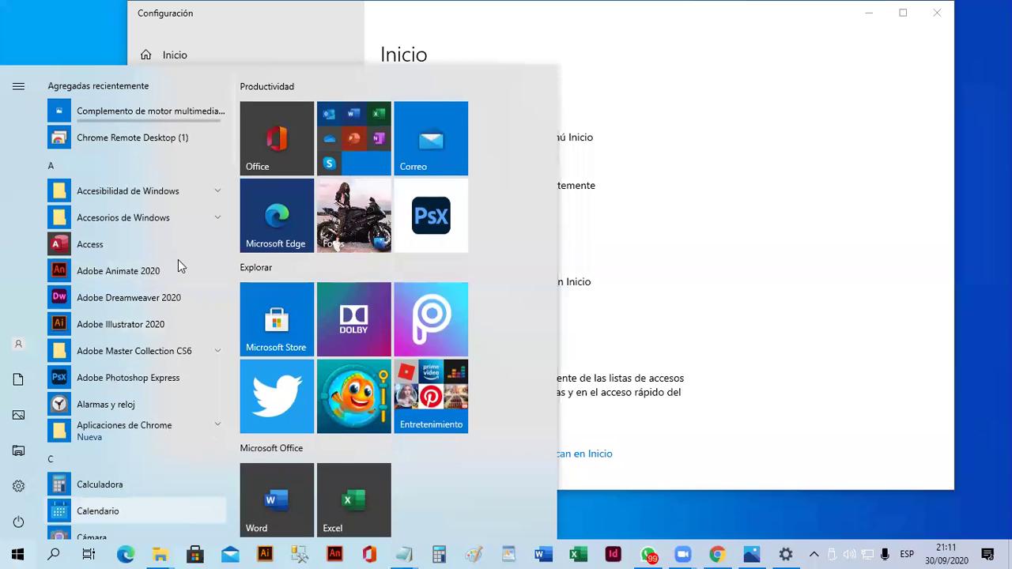
{"action": "left_click", "coordinate": [659, 163]}
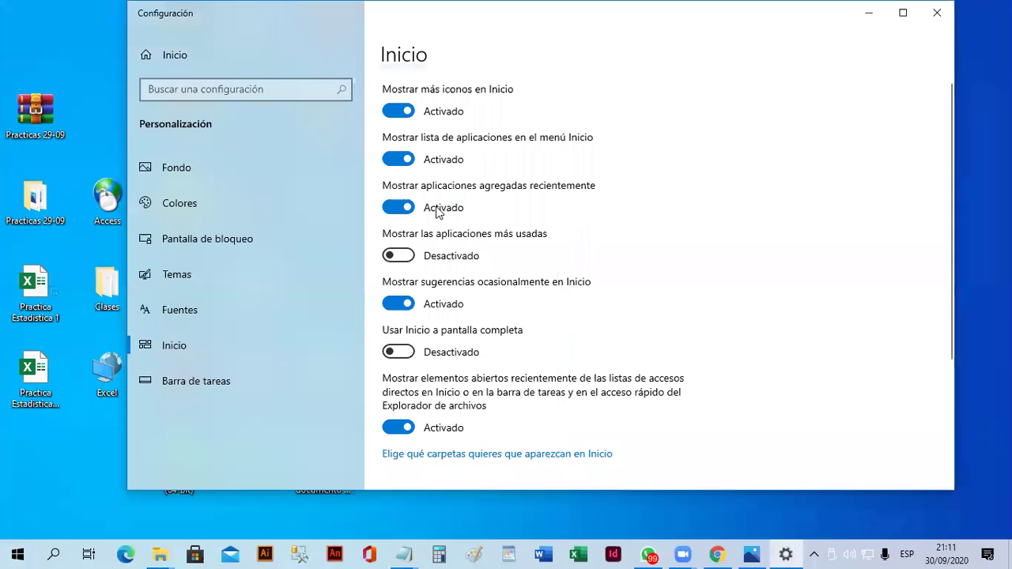
{"action": "left_click", "coordinate": [389, 162]}
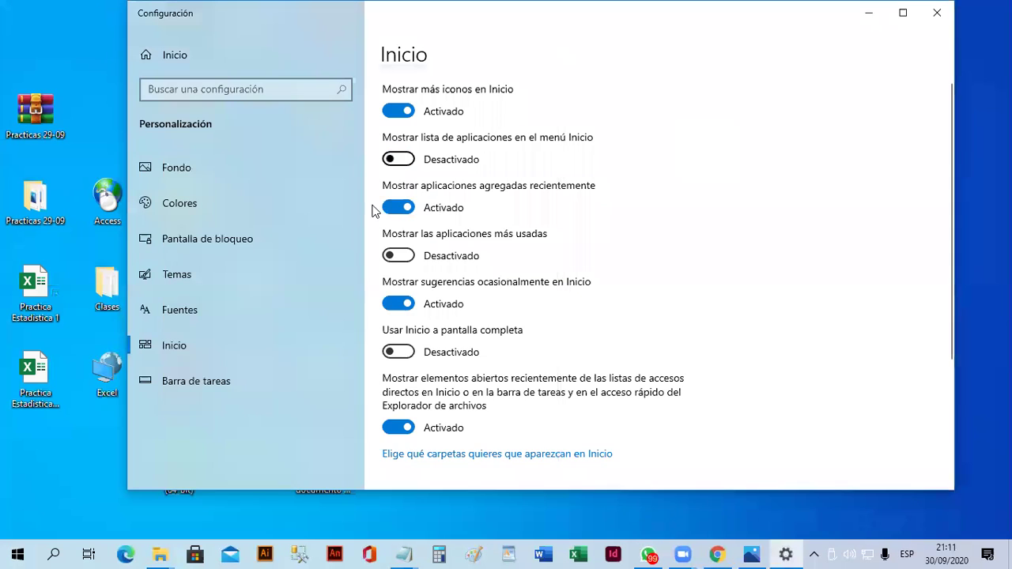
{"action": "left_click", "coordinate": [17, 553]}
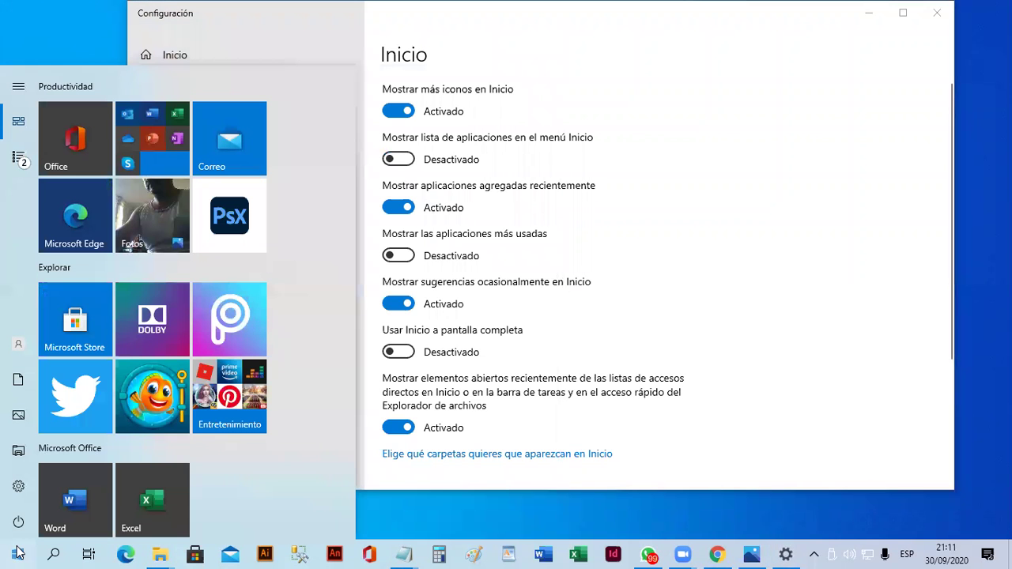
{"action": "left_click", "coordinate": [748, 155]}
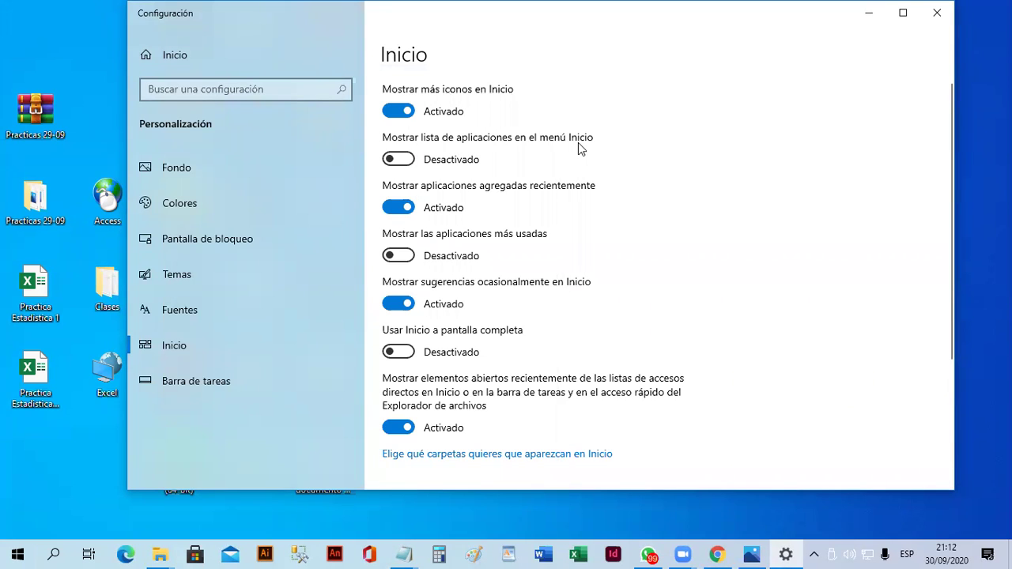
{"action": "left_click", "coordinate": [14, 554]}
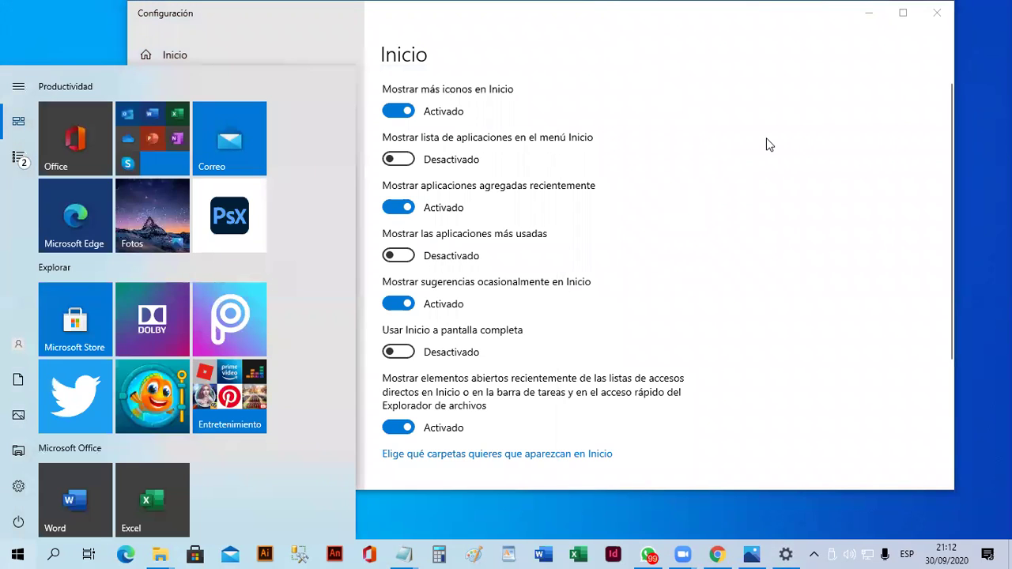
{"action": "left_click", "coordinate": [768, 145]}
Turn "Mostrar lista de aplicaciones en el menú Inicio" back on and check the Start menu
{"action": "left_click", "coordinate": [408, 162]}
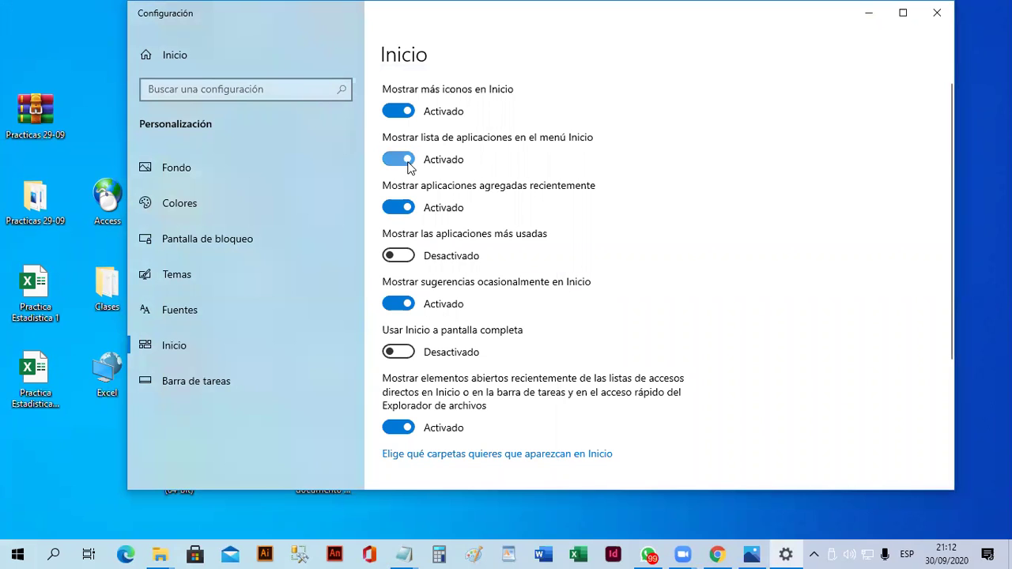
{"action": "left_click", "coordinate": [18, 553]}
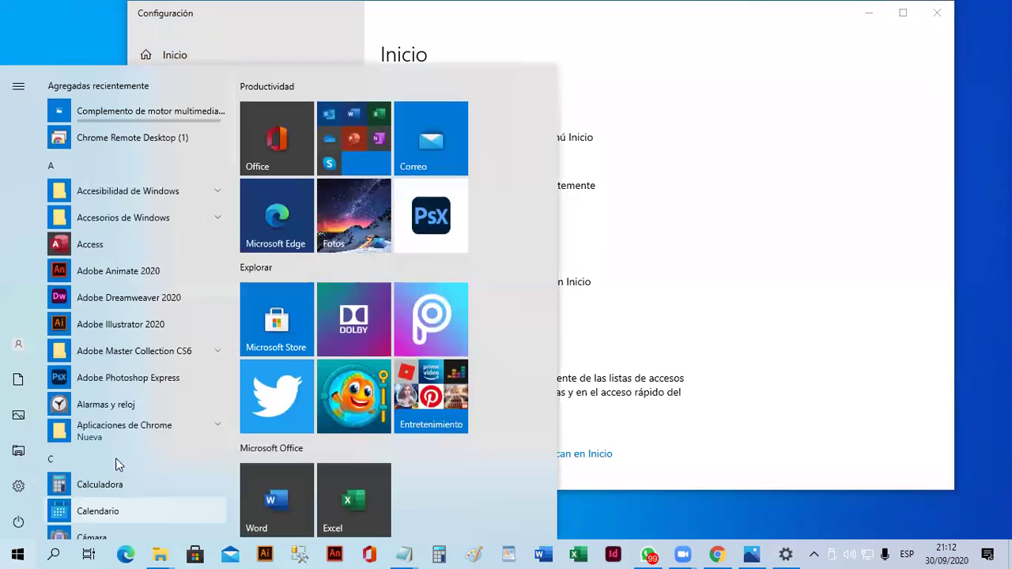
{"action": "left_click", "coordinate": [769, 181]}
Hide the application list from the Start menu again and check the tiles-only layout
{"action": "left_click", "coordinate": [399, 159]}
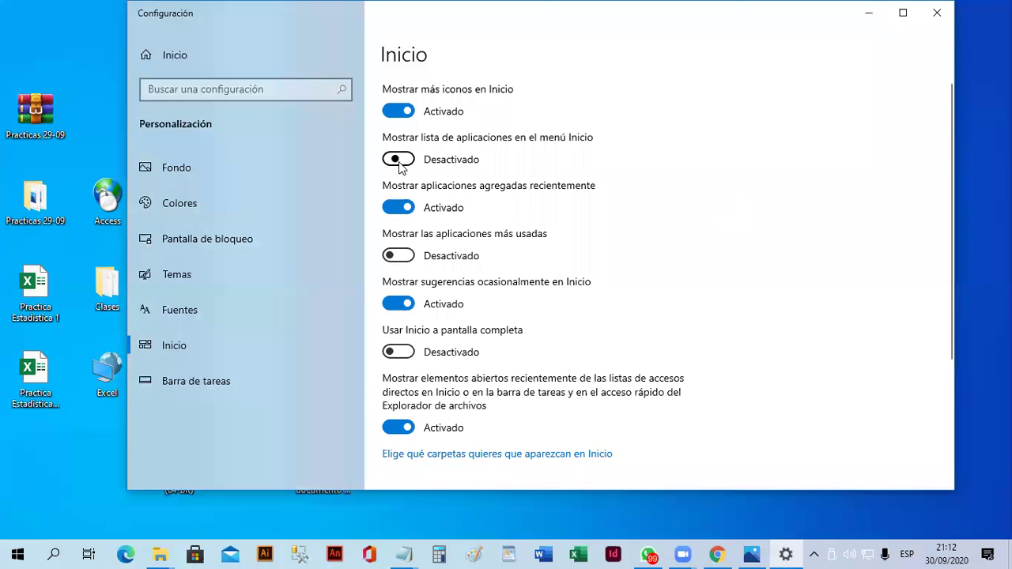
{"action": "left_click", "coordinate": [19, 554]}
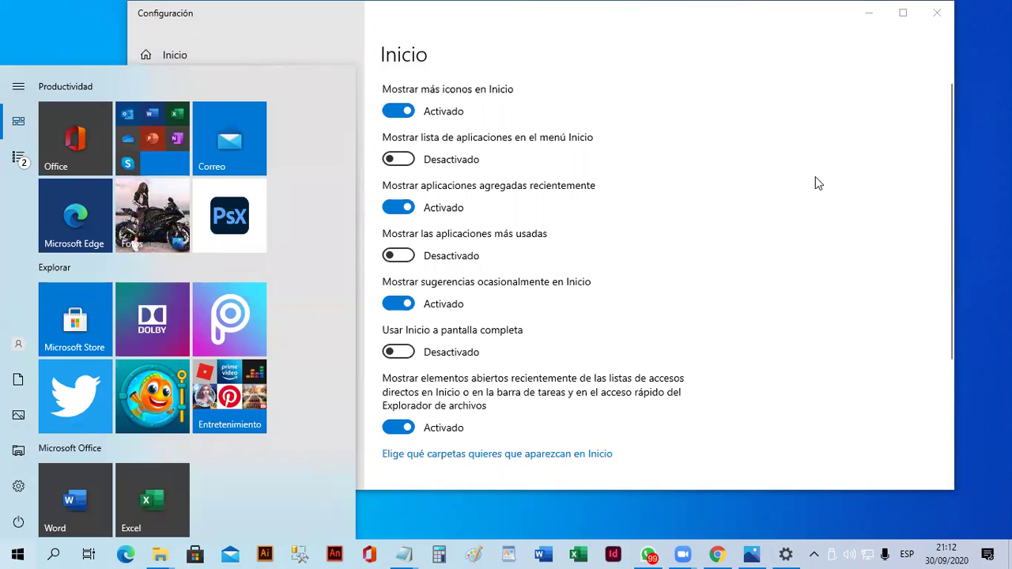
{"action": "left_click", "coordinate": [753, 260]}
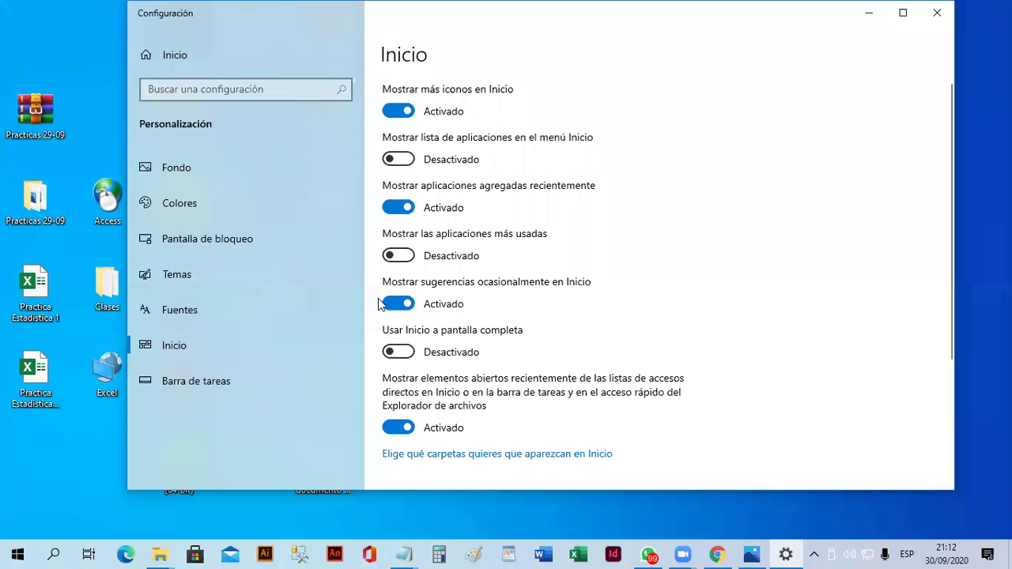
Turn on "Mostrar las aplicaciones más usadas" and "Mostrar lista de aplicaciones en el menú Inicio", and check the Start menu
{"action": "left_click", "coordinate": [410, 257]}
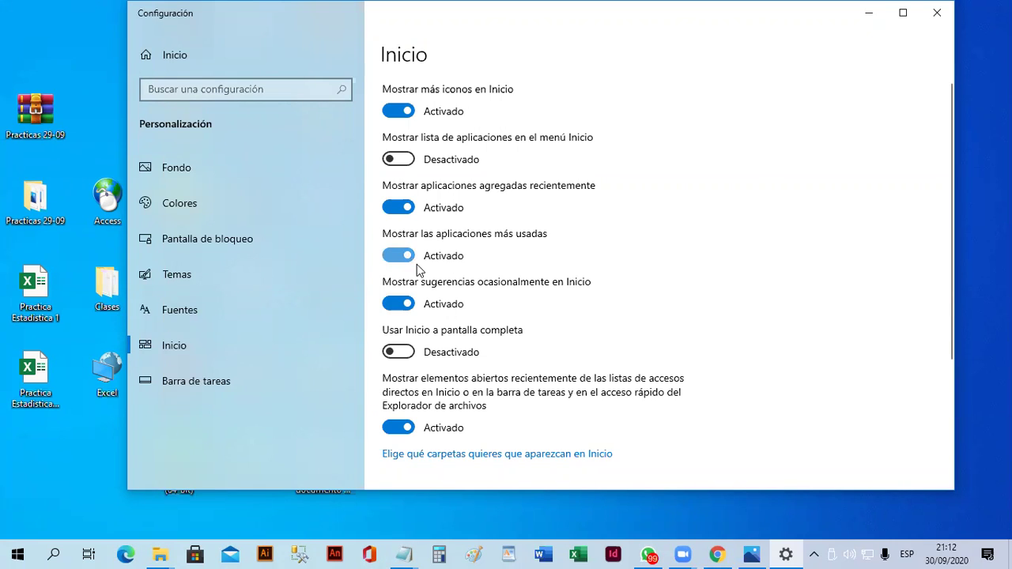
{"action": "left_click", "coordinate": [10, 551]}
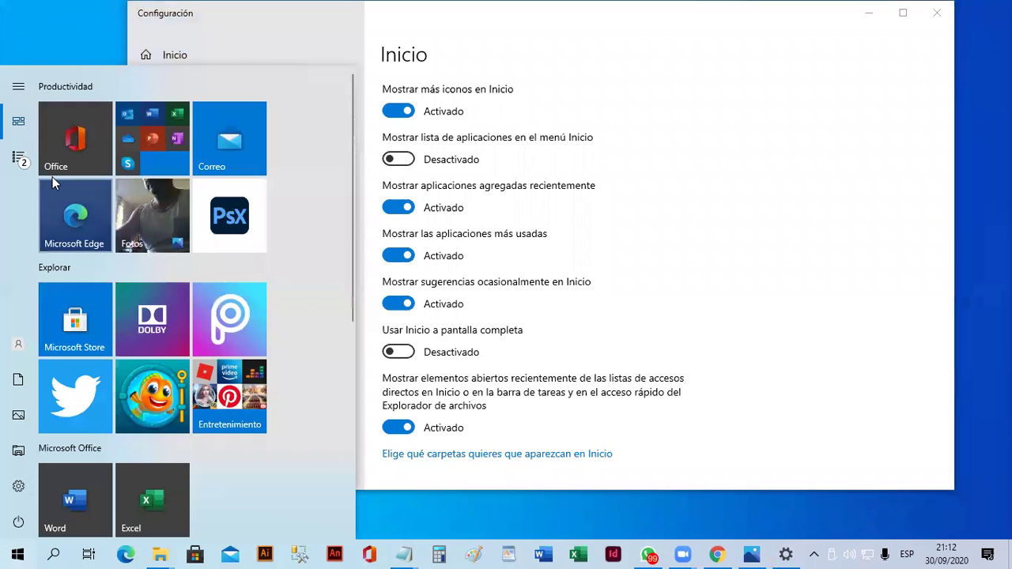
{"action": "left_click", "coordinate": [410, 160]}
{"action": "left_click", "coordinate": [24, 552]}
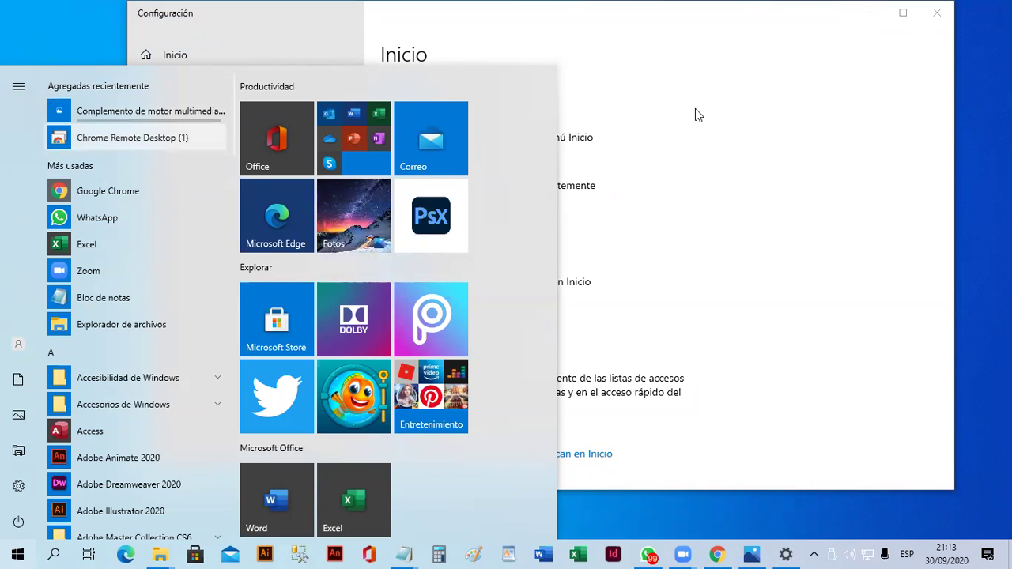
{"action": "left_click", "coordinate": [729, 109]}
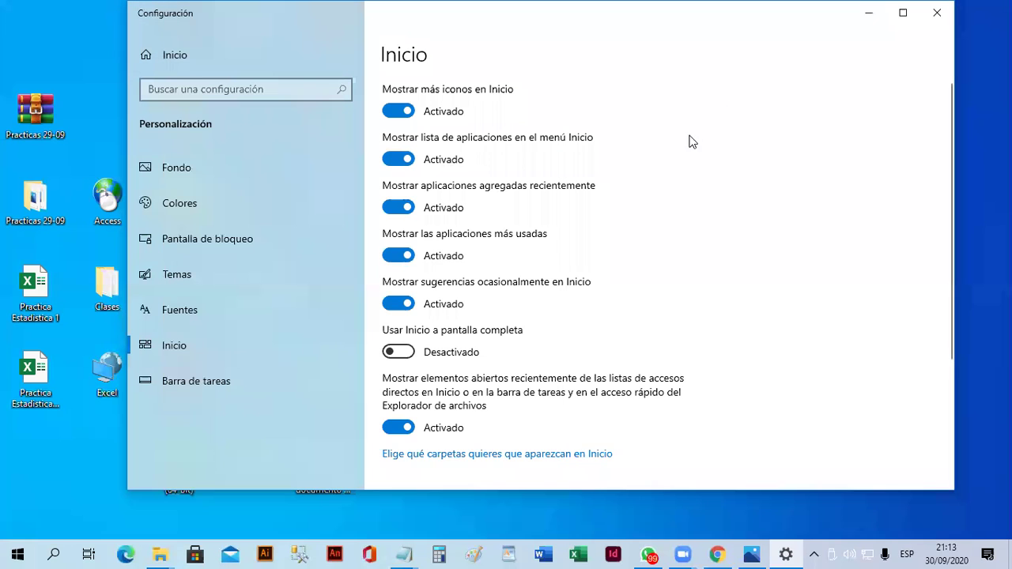
View the Start menu at its normal size and turn on "Usar Inicio a pantalla completa"
{"action": "left_click", "coordinate": [451, 249]}
{"action": "scroll", "coordinate": [510, 289], "scroll_direction": "down", "scroll_amount": 2}
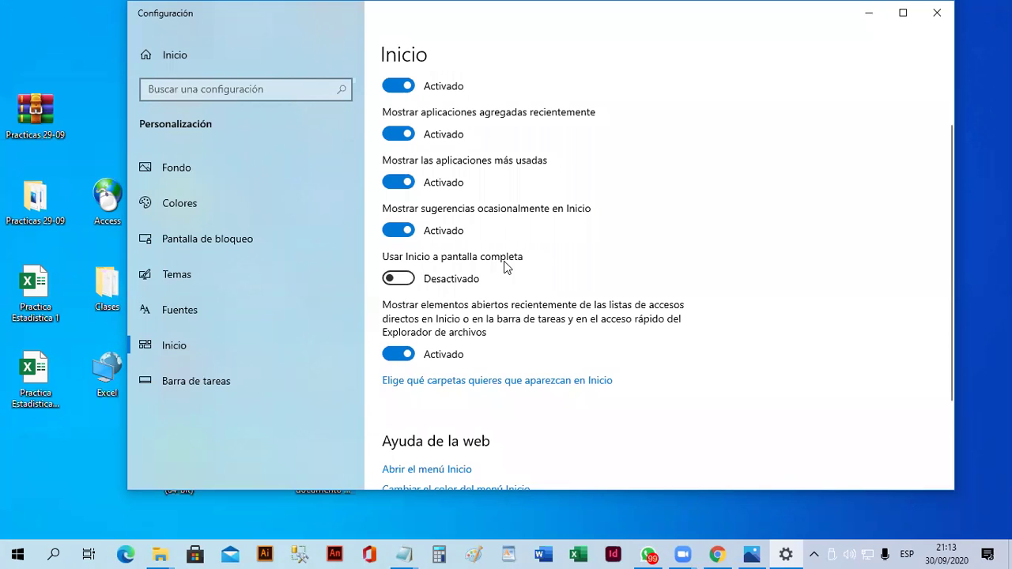
{"action": "left_click", "coordinate": [22, 552]}
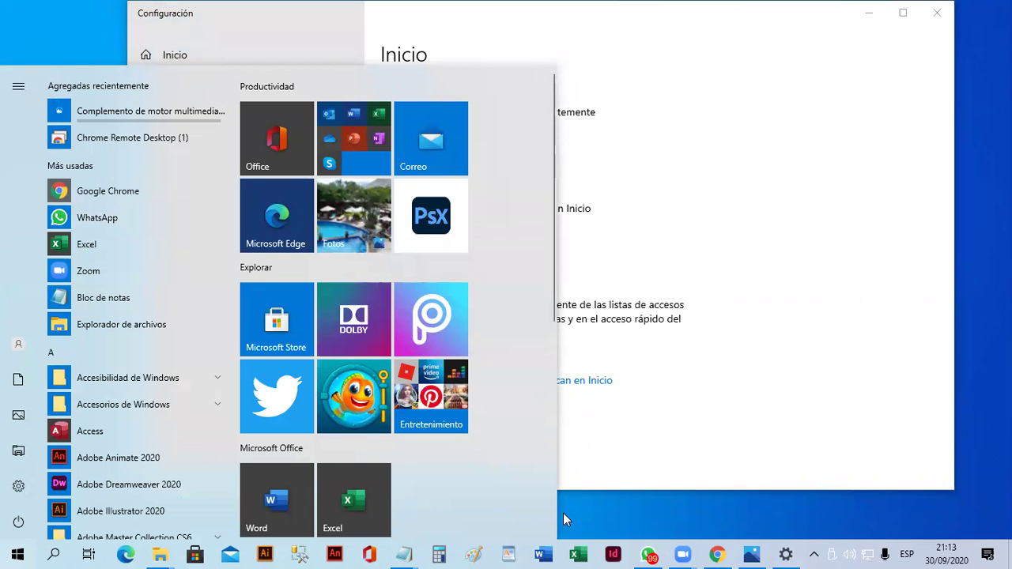
{"action": "left_click", "coordinate": [685, 248]}
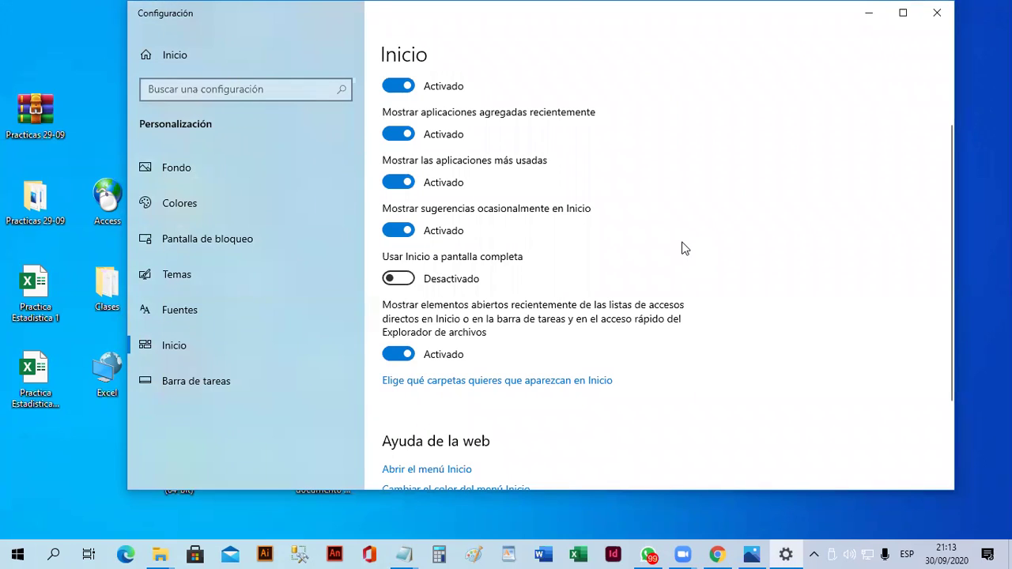
{"action": "left_click", "coordinate": [410, 282]}
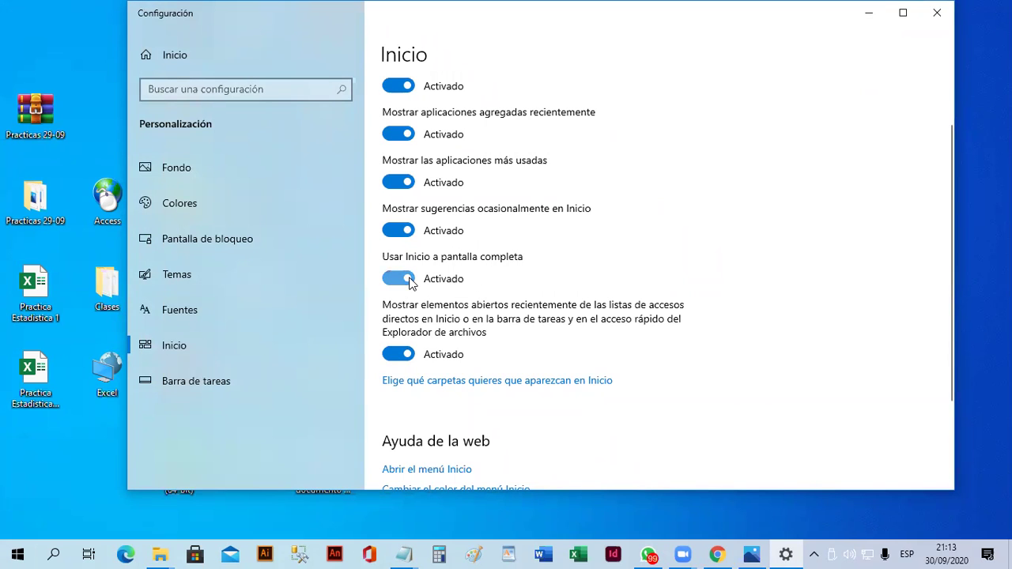
Examine the pinned tiles and the full application list in the full-screen Start menu, and close it
{"action": "left_click", "coordinate": [10, 554]}
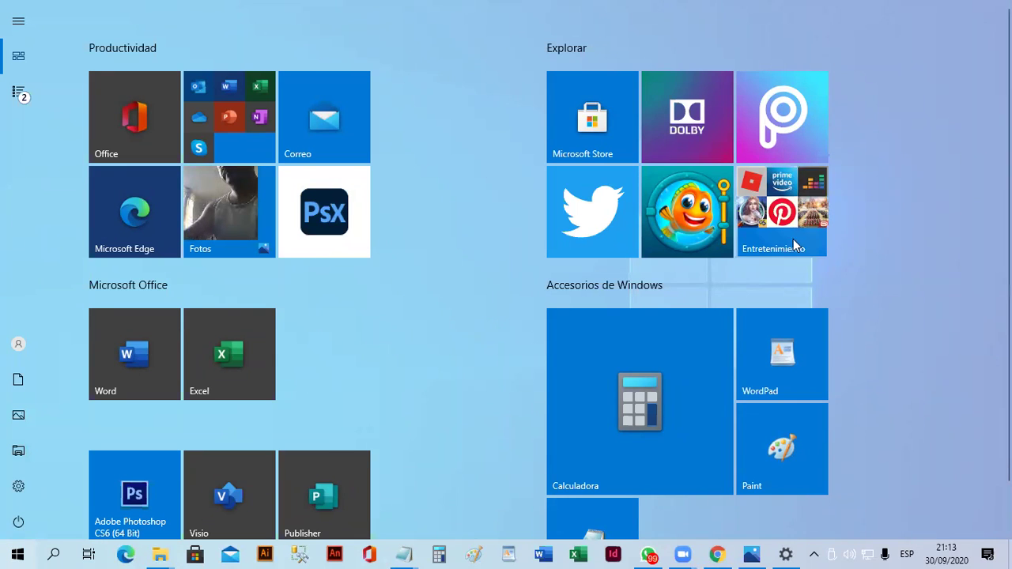
{"action": "scroll", "coordinate": [751, 409], "scroll_direction": "down", "scroll_amount": 1}
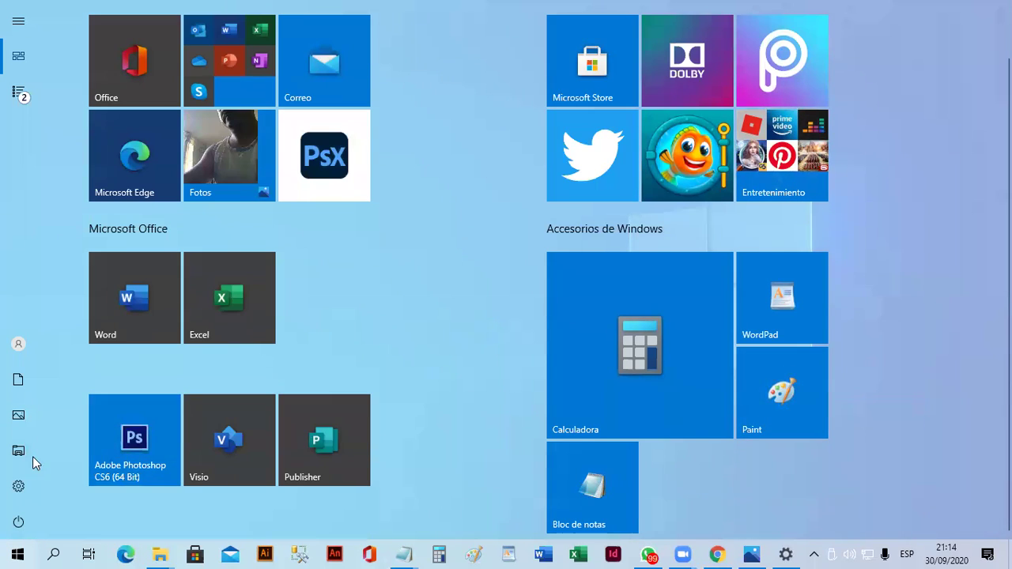
{"action": "left_click", "coordinate": [20, 95]}
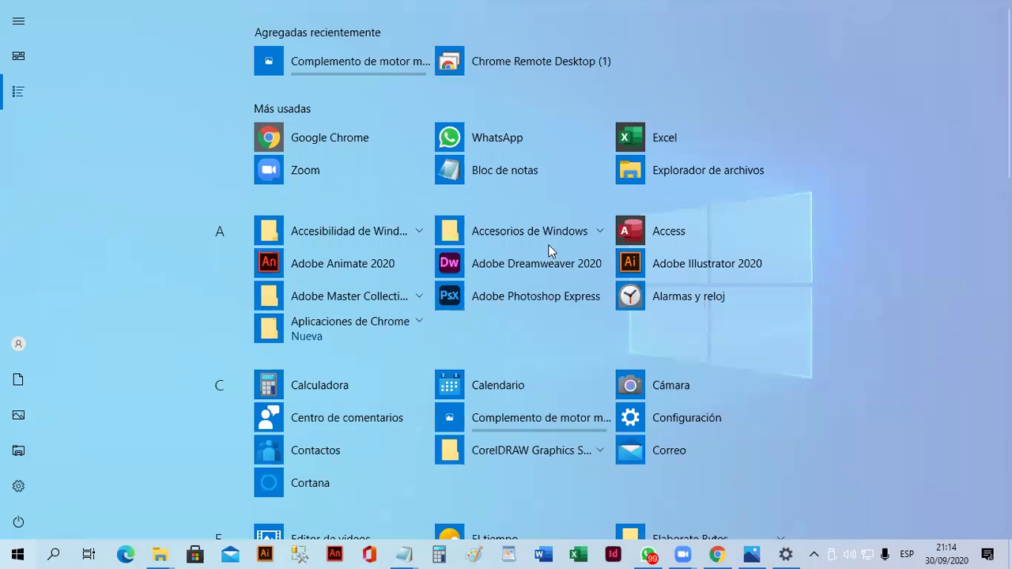
{"action": "scroll", "coordinate": [551, 246], "scroll_direction": "down", "scroll_amount": 6}
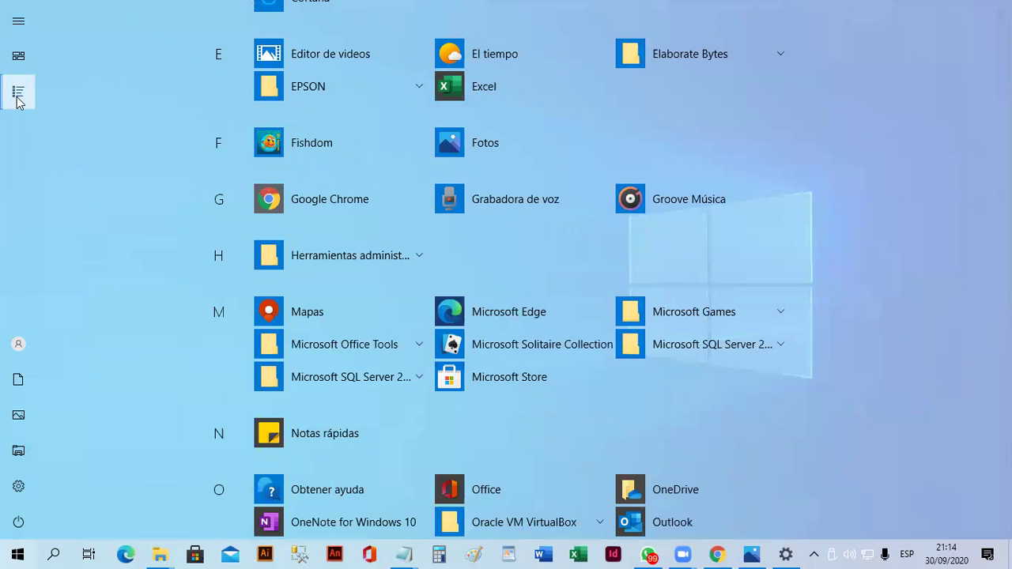
{"action": "mouse_move", "coordinate": [19, 99]}
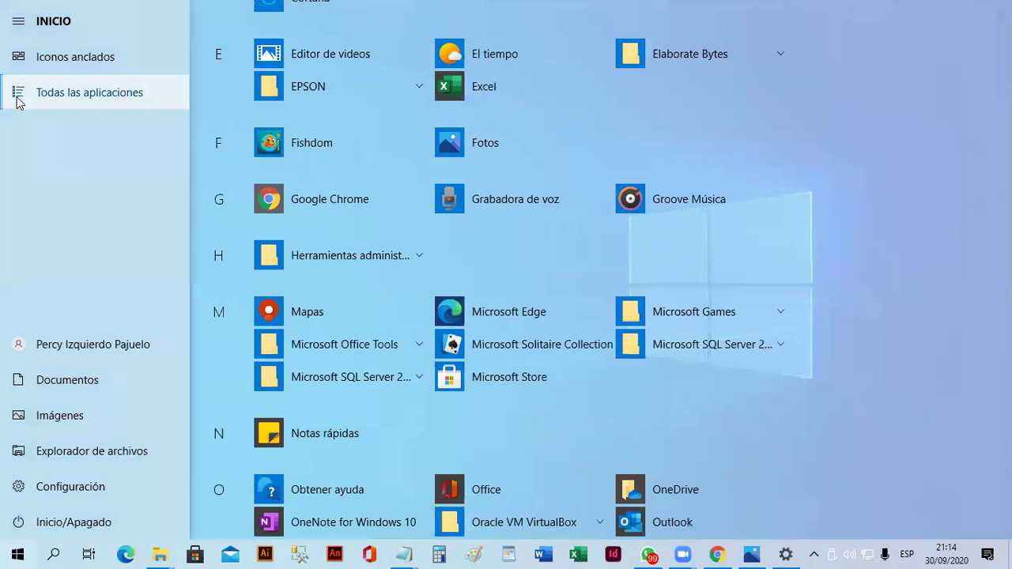
{"action": "left_click", "coordinate": [66, 62]}
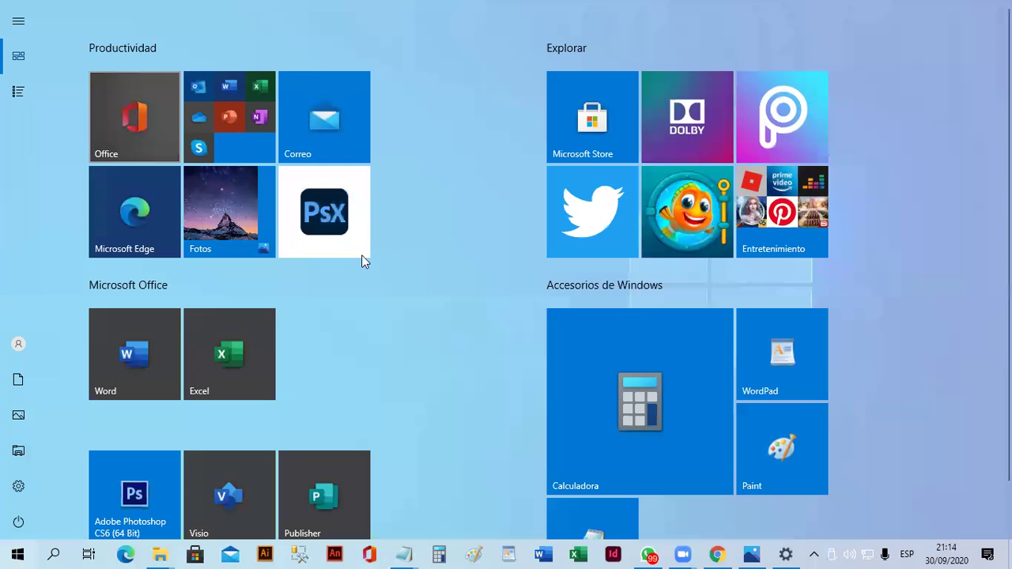
{"action": "scroll", "coordinate": [348, 377], "scroll_direction": "down", "scroll_amount": 1}
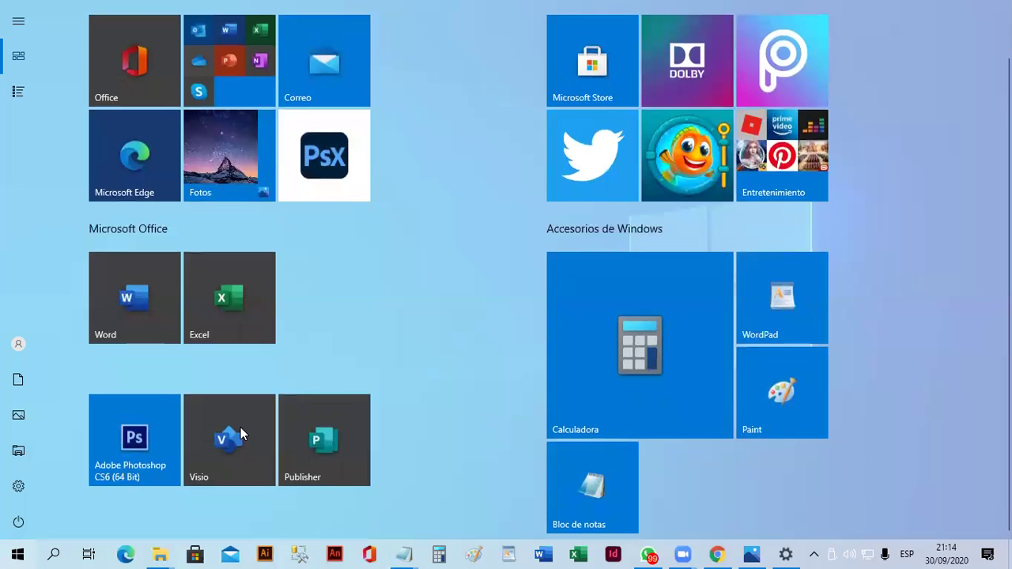
{"action": "left_click", "coordinate": [20, 552]}
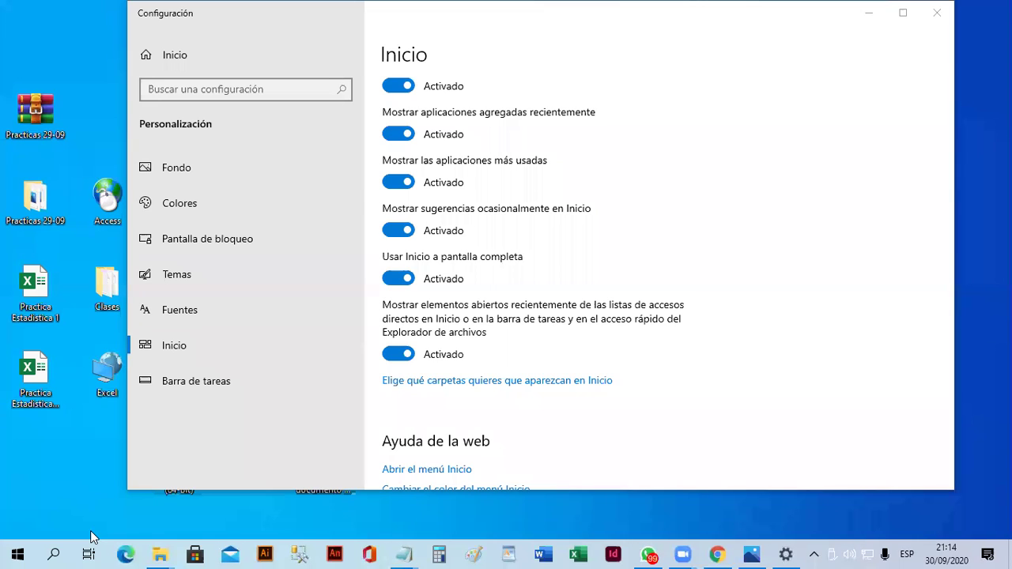
Turn off "Usar Inicio a pantalla completa" and check the Start menu at its normal size
{"action": "left_click", "coordinate": [393, 285]}
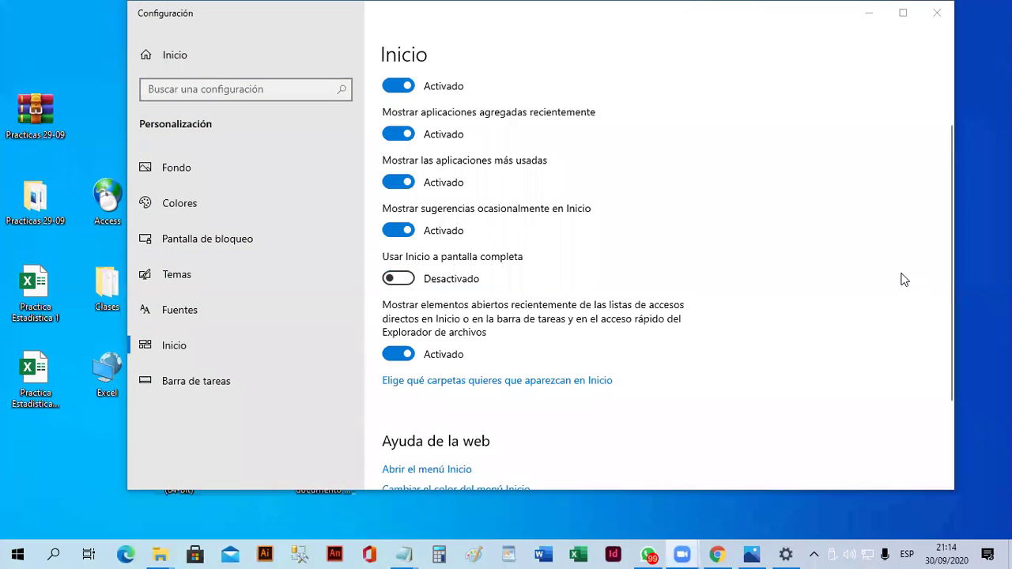
{"action": "left_click", "coordinate": [17, 553]}
{"action": "left_click", "coordinate": [17, 553]}
Examine the folder shortcuts in the expanded side list of the Start menu and compare them with the folder option in the Inicio settings
{"action": "scroll", "coordinate": [538, 363], "scroll_direction": "down", "scroll_amount": 2}
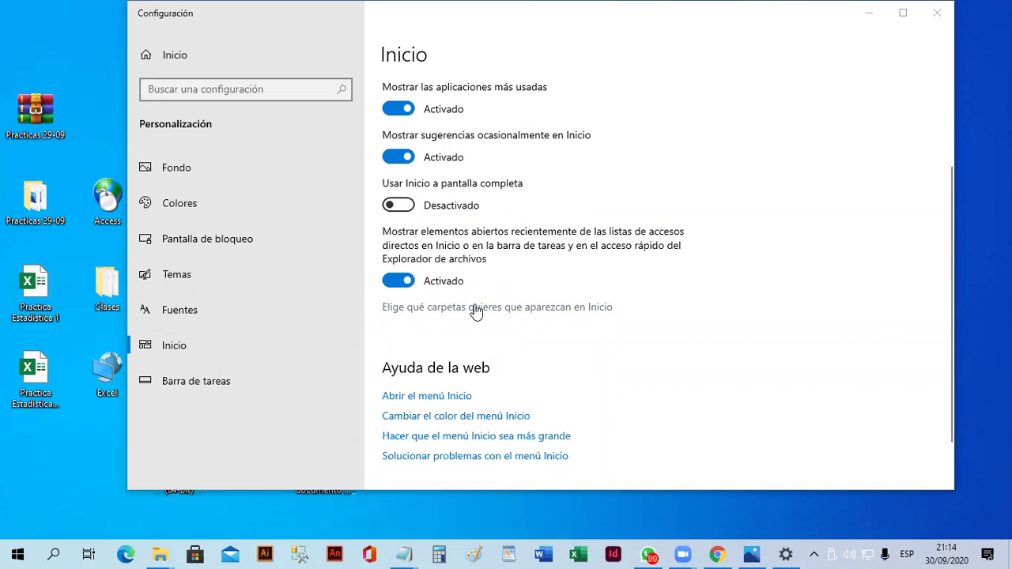
{"action": "left_click", "coordinate": [11, 553]}
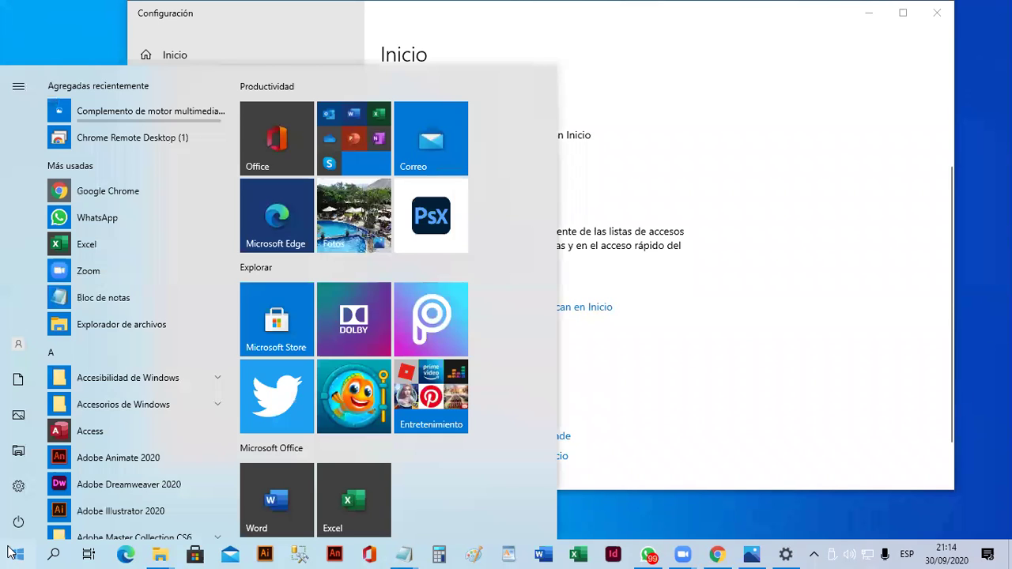
{"action": "mouse_move", "coordinate": [34, 457]}
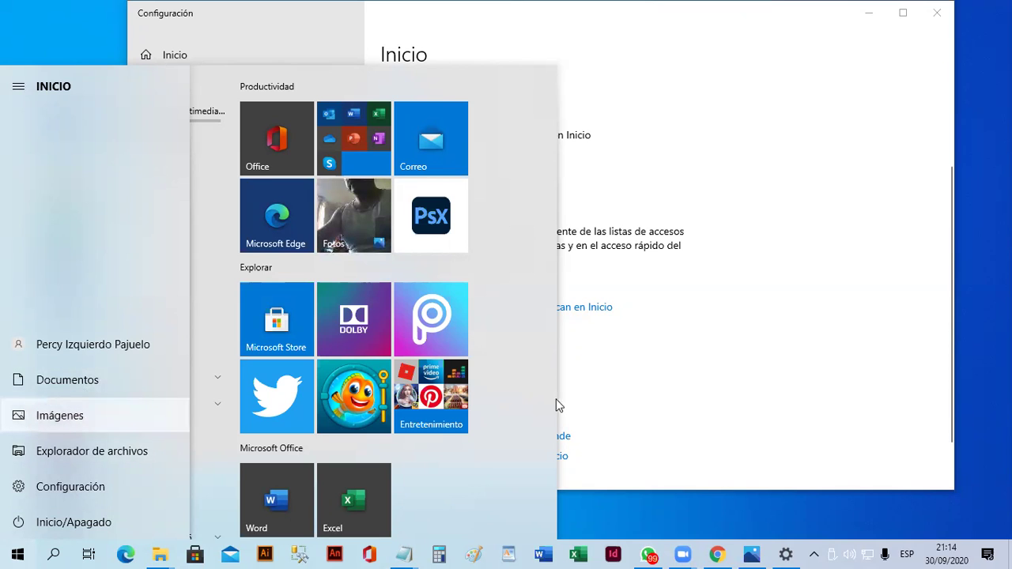
{"action": "left_click", "coordinate": [754, 379]}
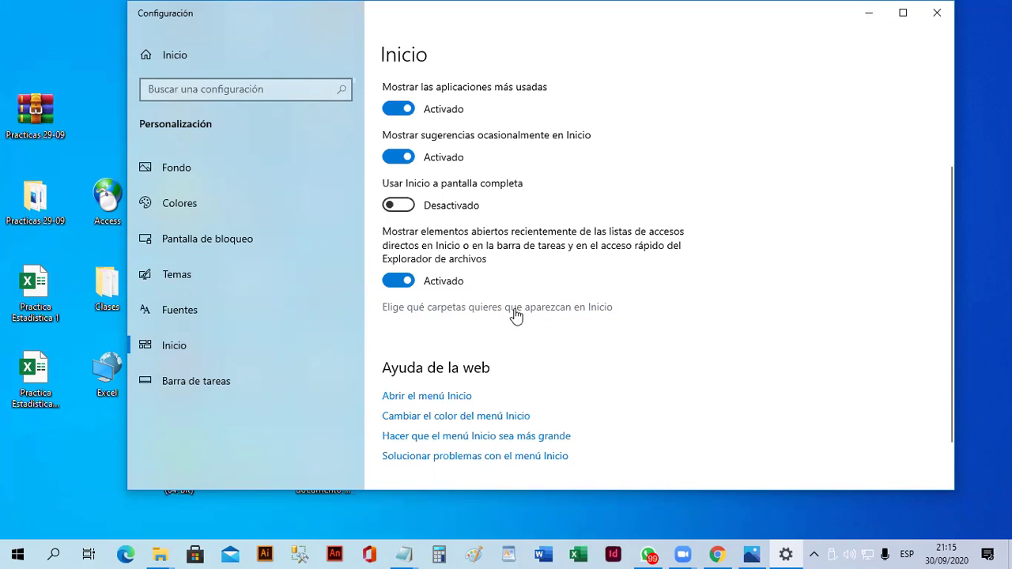
{"action": "left_click", "coordinate": [19, 553]}
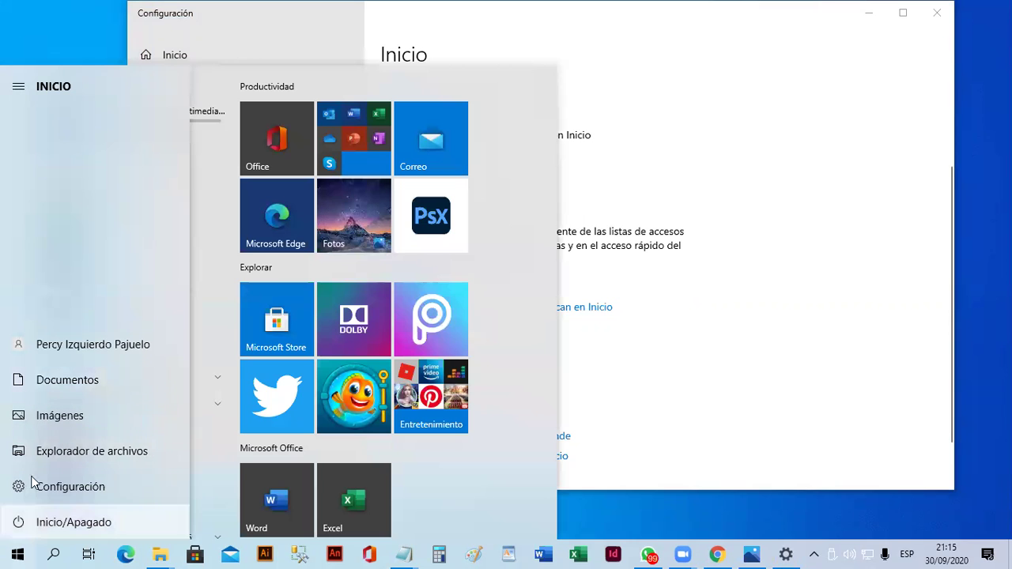
{"action": "left_click", "coordinate": [680, 377]}
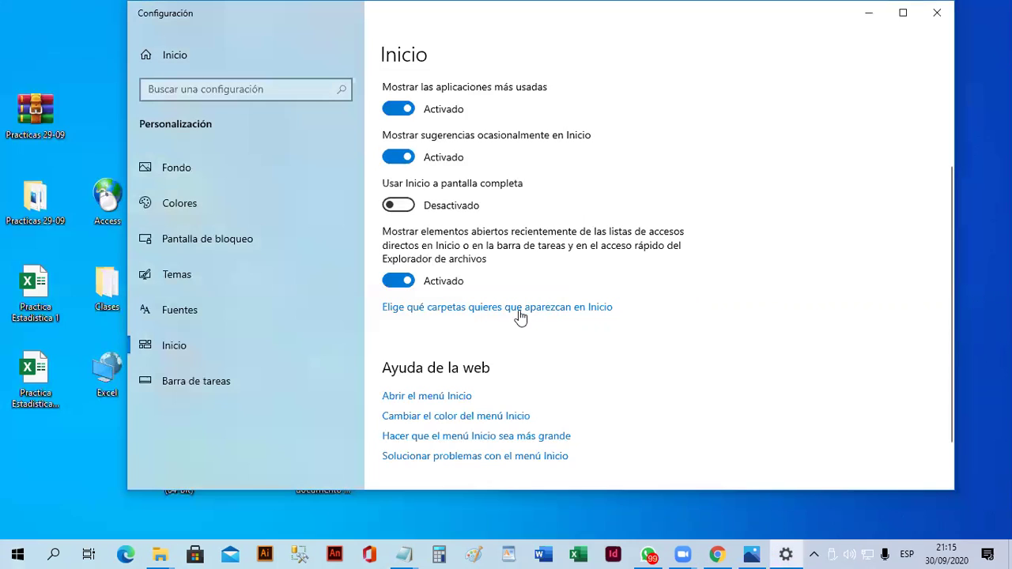
Turn on Descargas, Música, Vídeos, Red and Carpeta personal as folders shown in Start, close the settings and check the Start menu's side list
{"action": "left_click", "coordinate": [430, 310]}
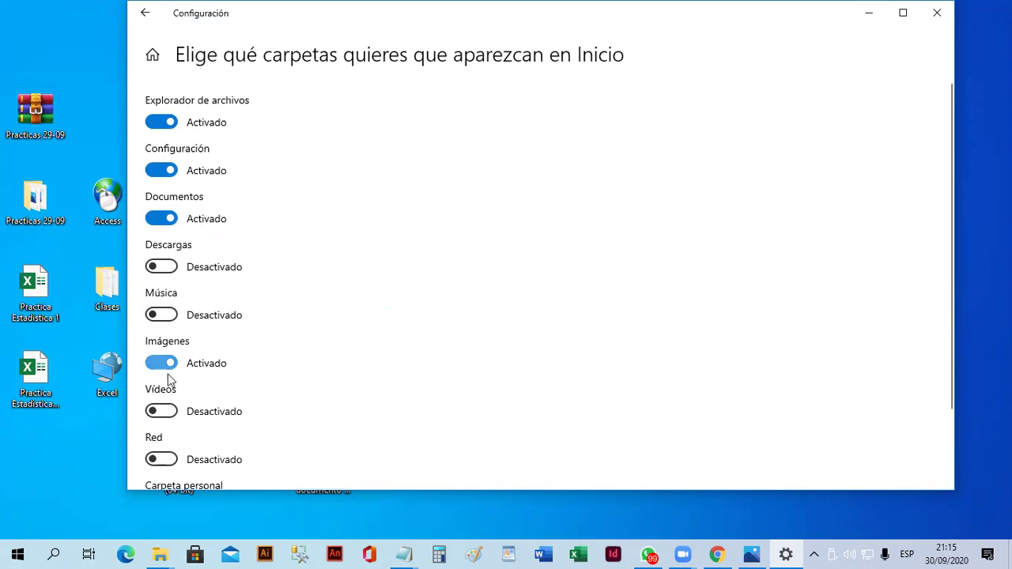
{"action": "scroll", "coordinate": [255, 356], "scroll_direction": "down", "scroll_amount": 2}
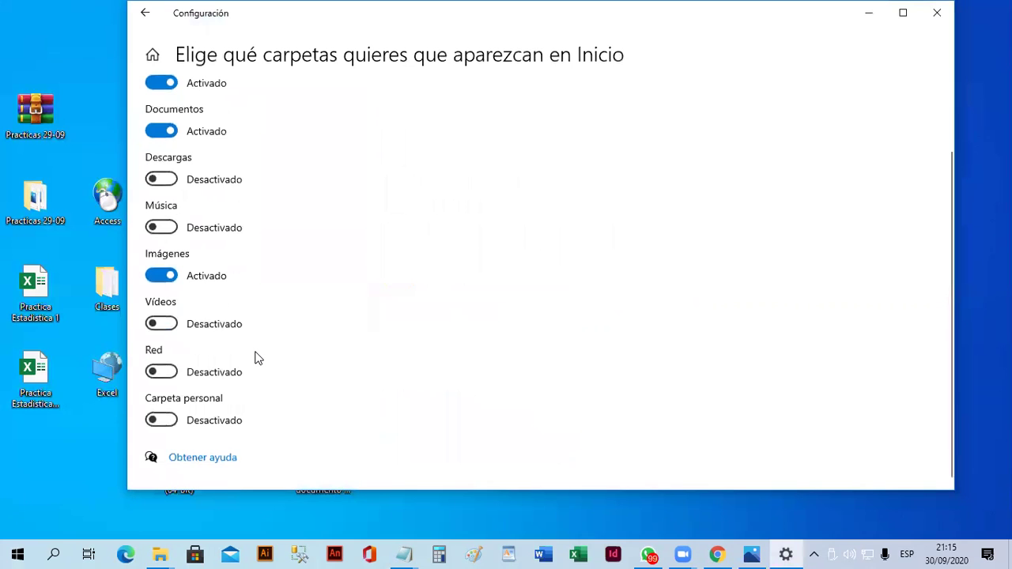
{"action": "scroll", "coordinate": [255, 356], "scroll_direction": "up", "scroll_amount": 2}
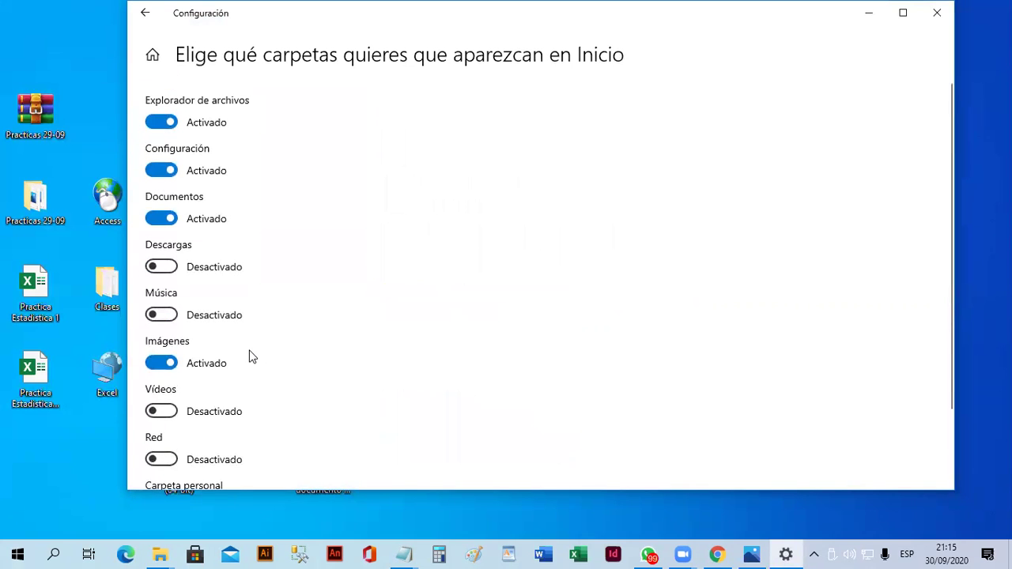
{"action": "left_click", "coordinate": [170, 269]}
{"action": "left_click", "coordinate": [166, 316]}
{"action": "left_click", "coordinate": [170, 412]}
{"action": "scroll", "coordinate": [186, 395], "scroll_direction": "down", "scroll_amount": 2}
{"action": "left_click", "coordinate": [168, 372]}
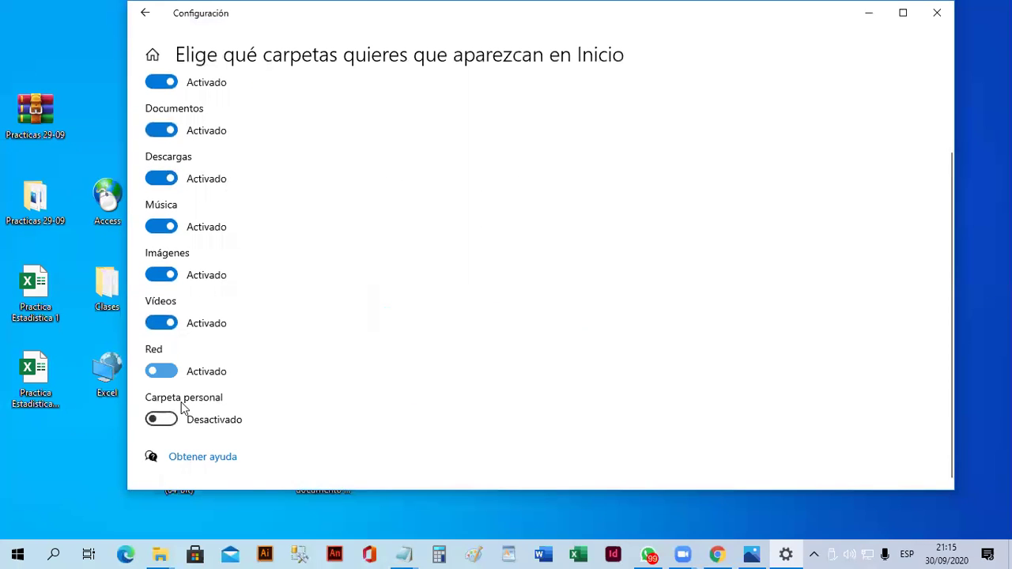
{"action": "left_click", "coordinate": [167, 420]}
{"action": "scroll", "coordinate": [395, 360], "scroll_direction": "up", "scroll_amount": 2}
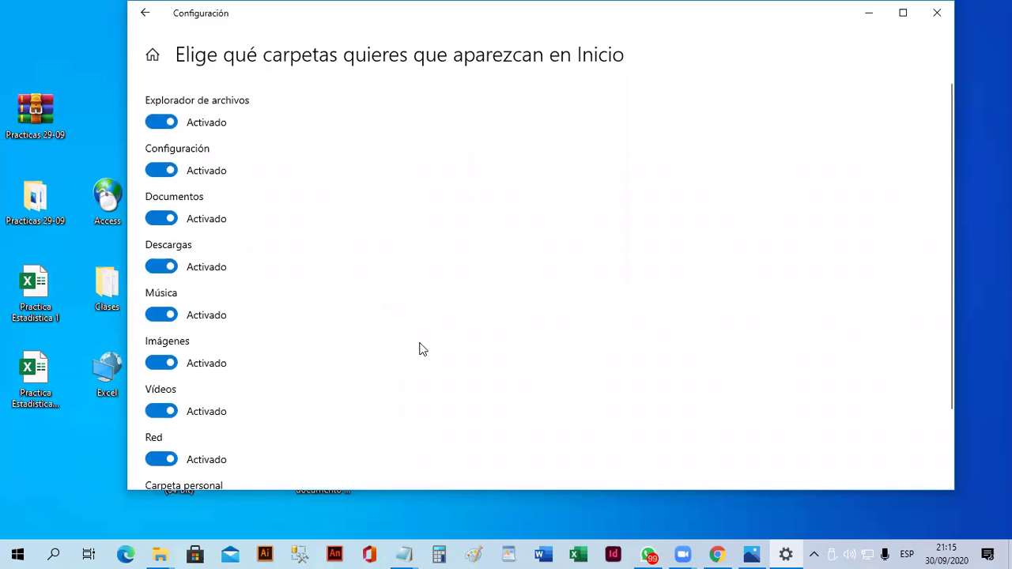
{"action": "left_click", "coordinate": [935, 16]}
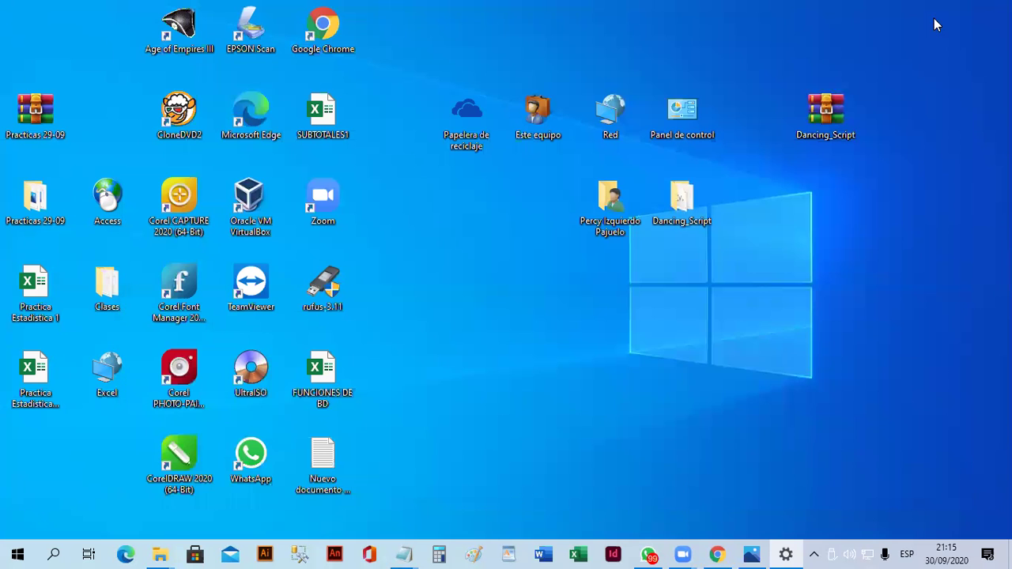
{"action": "left_click", "coordinate": [19, 554]}
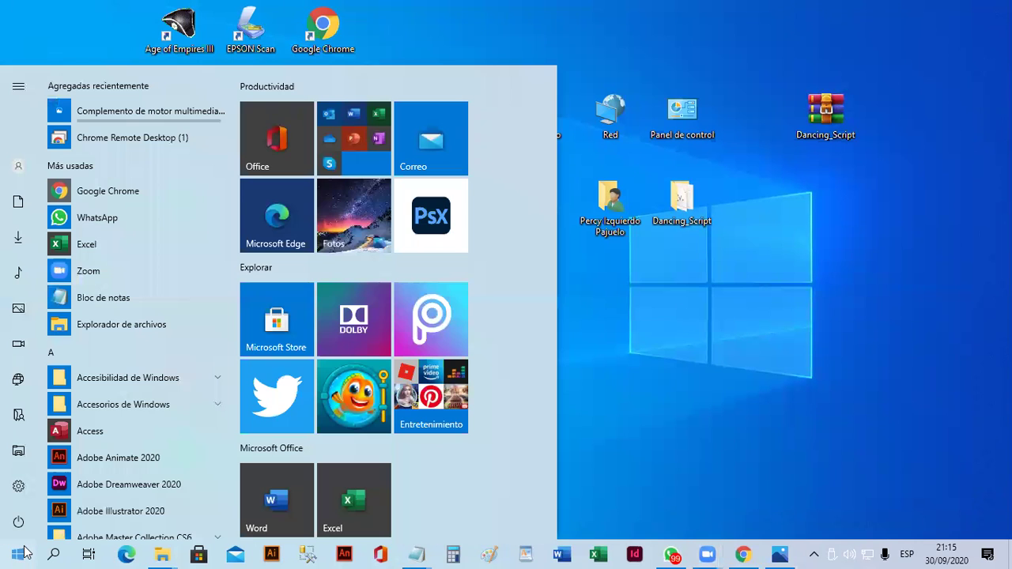
{"action": "mouse_move", "coordinate": [82, 378]}
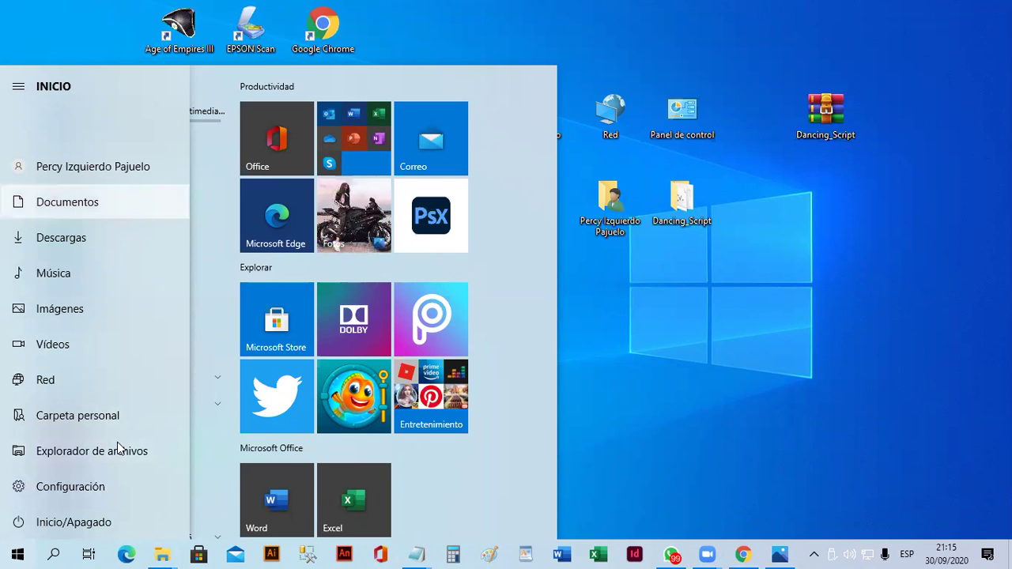
Reopen the Inicio personalization settings from the desktop and open "Elige qué carpetas quieres que aparezcan en Inicio"
{"action": "right_click", "coordinate": [790, 253]}
{"action": "left_click", "coordinate": [845, 412]}
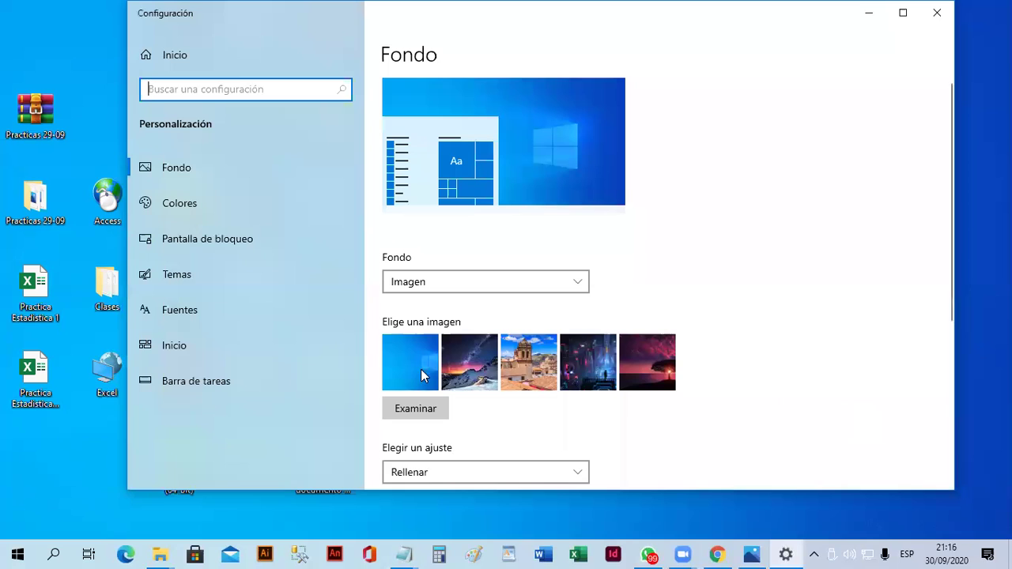
{"action": "left_click", "coordinate": [169, 349]}
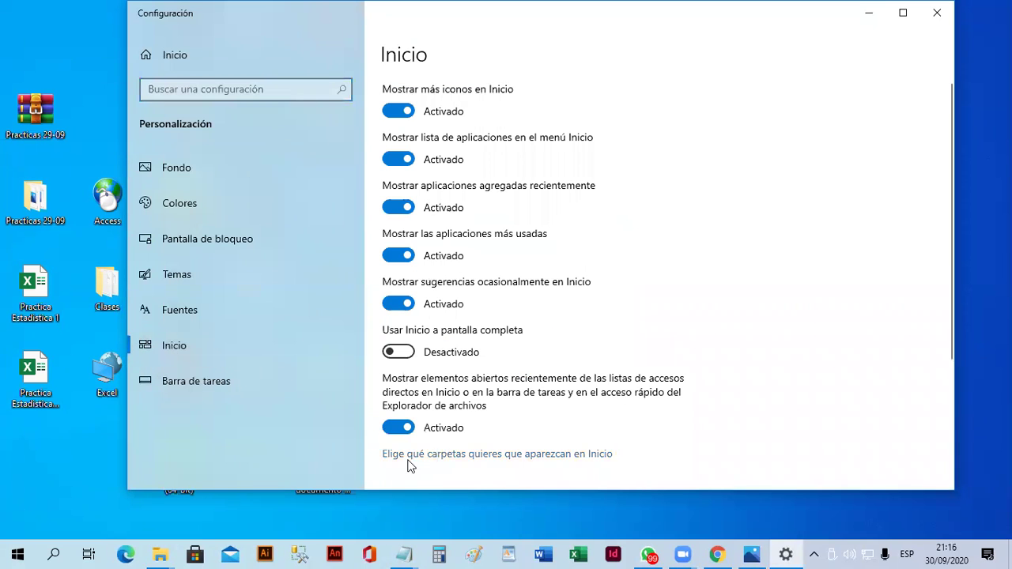
{"action": "left_click", "coordinate": [549, 455]}
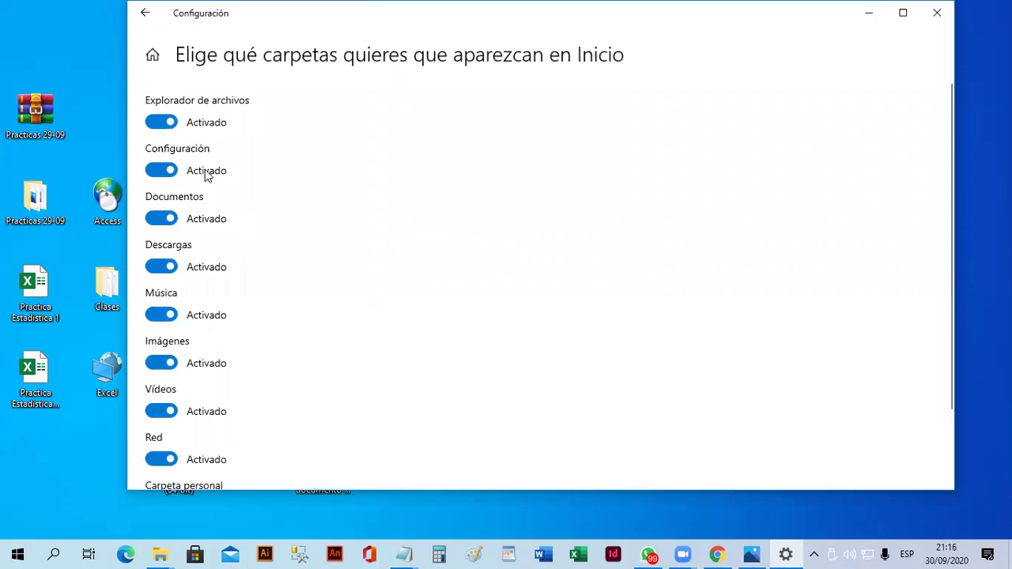
Turn off every folder shown in Start except Configuración, including Explorador de archivos, Documentos and Carpeta personal, and close the settings
{"action": "left_click", "coordinate": [159, 127]}
{"action": "left_click", "coordinate": [158, 171]}
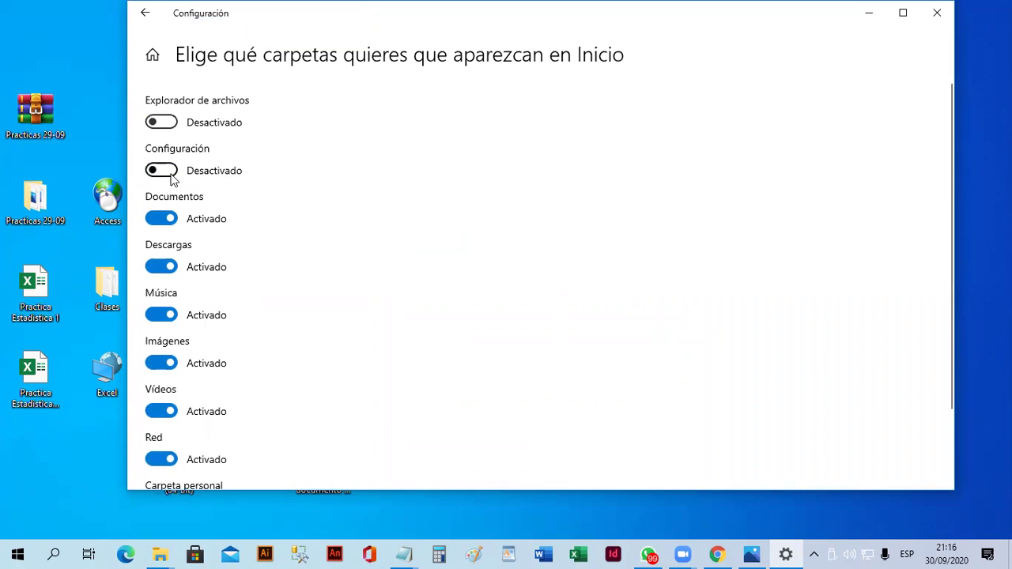
{"action": "left_click", "coordinate": [162, 171]}
{"action": "left_click", "coordinate": [161, 219]}
{"action": "left_click", "coordinate": [162, 269]}
{"action": "left_click", "coordinate": [162, 315]}
{"action": "left_click", "coordinate": [162, 363]}
{"action": "left_click", "coordinate": [150, 413]}
{"action": "left_click", "coordinate": [219, 447]}
{"action": "scroll", "coordinate": [264, 427], "scroll_direction": "down", "scroll_amount": 2}
{"action": "left_click", "coordinate": [155, 446]}
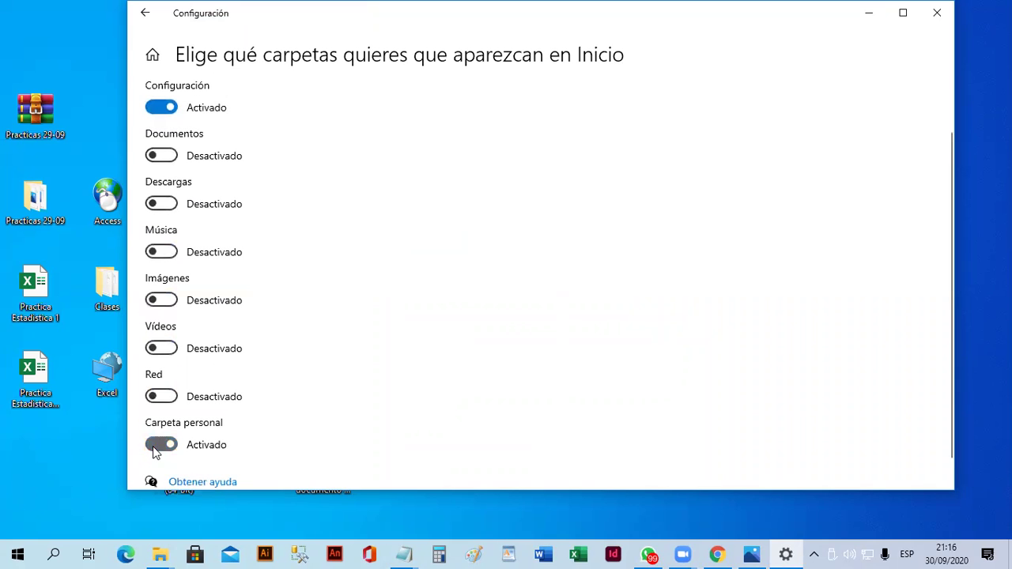
{"action": "left_click", "coordinate": [937, 13]}
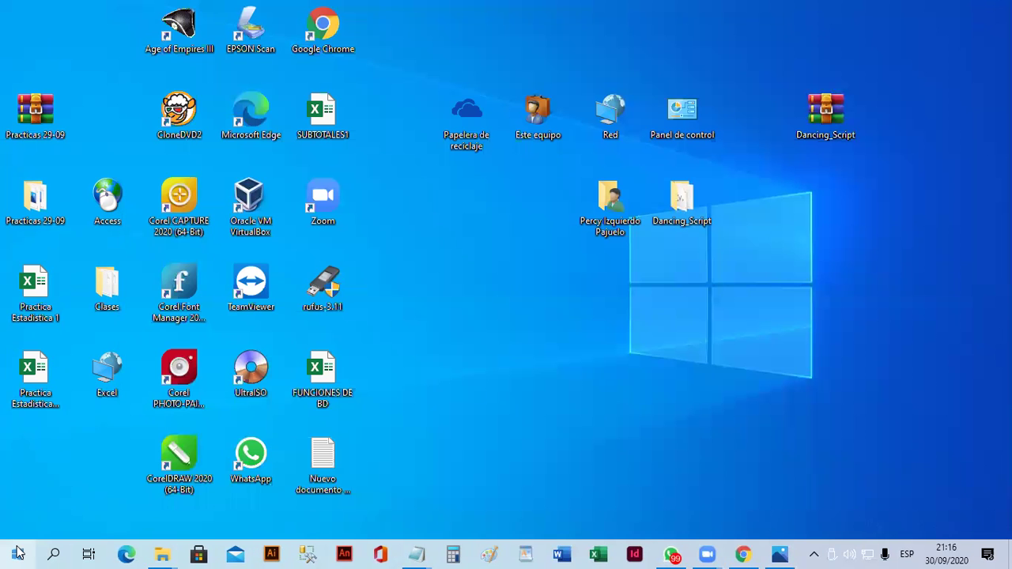
Check the reduced list of shortcuts along the side of the Start menu and close it
{"action": "left_click", "coordinate": [18, 553]}
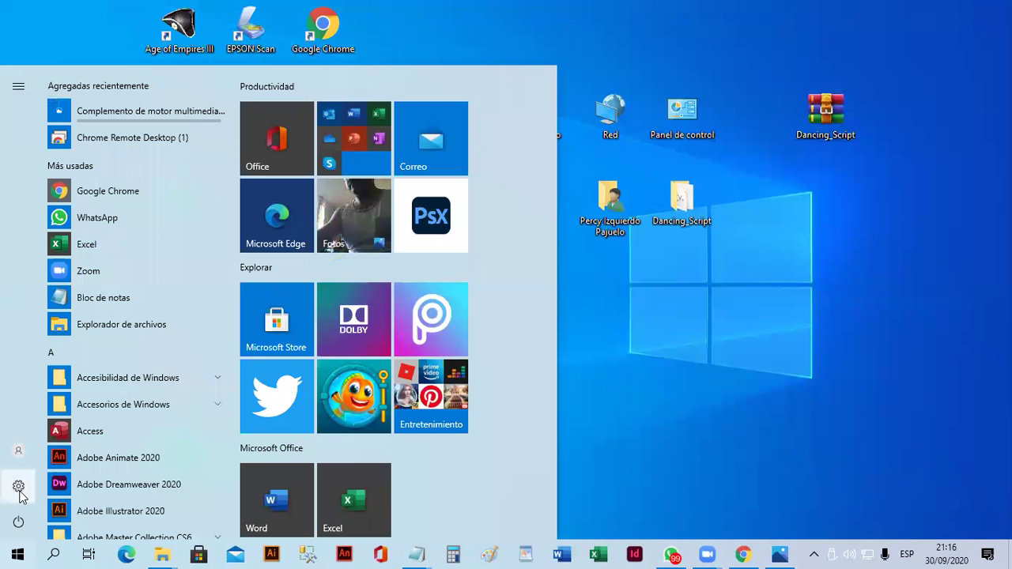
{"action": "mouse_move", "coordinate": [20, 494]}
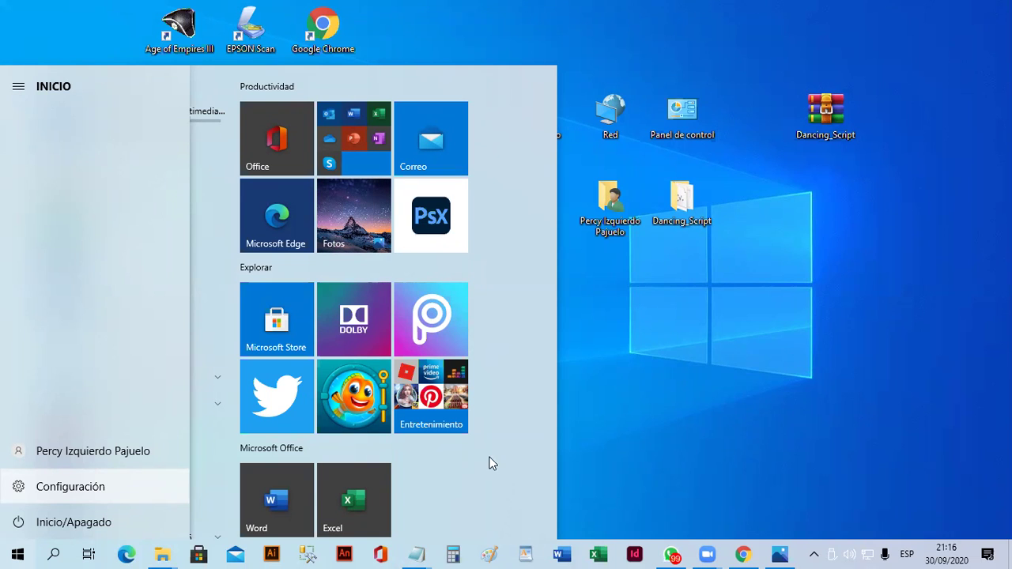
{"action": "left_click", "coordinate": [794, 313]}
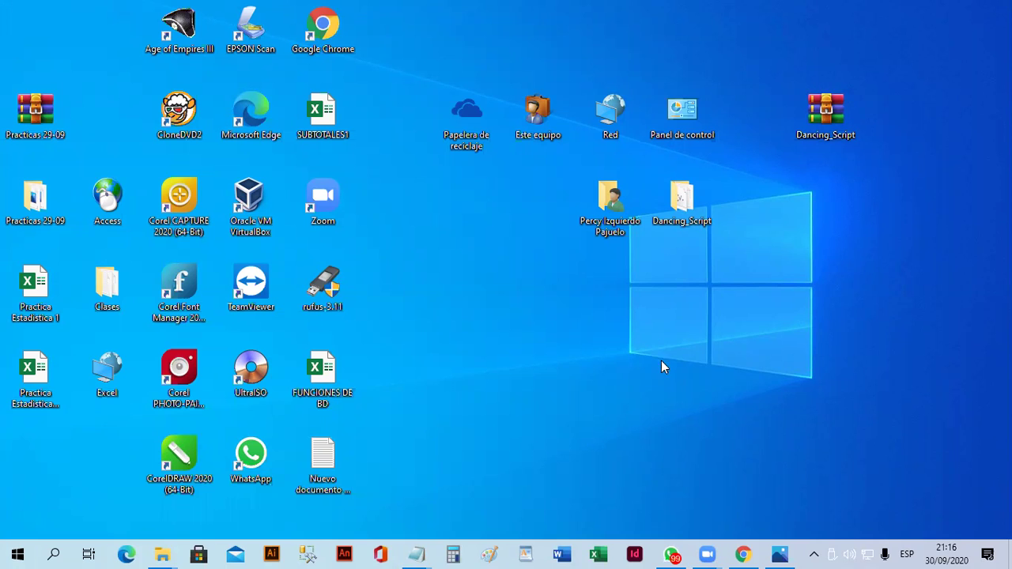
Switch to the "Windows L-M 8-10 pm" note in Bloc de notas and add "2. Menciones 5 Carpetas que se pueden activar en el Menu Inicio."
{"action": "mouse_move", "coordinate": [417, 554]}
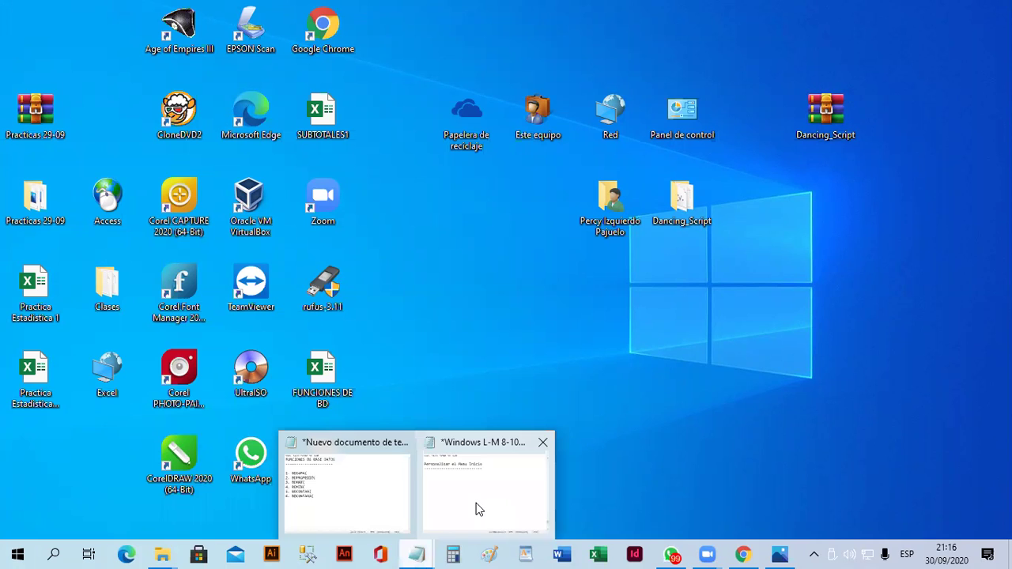
{"action": "left_click", "coordinate": [478, 506]}
{"action": "key", "text": "Return"}
{"action": "key", "text": "Return"}
{"action": "key", "text": "Return"}
{"action": "left_click", "coordinate": [390, 163]}
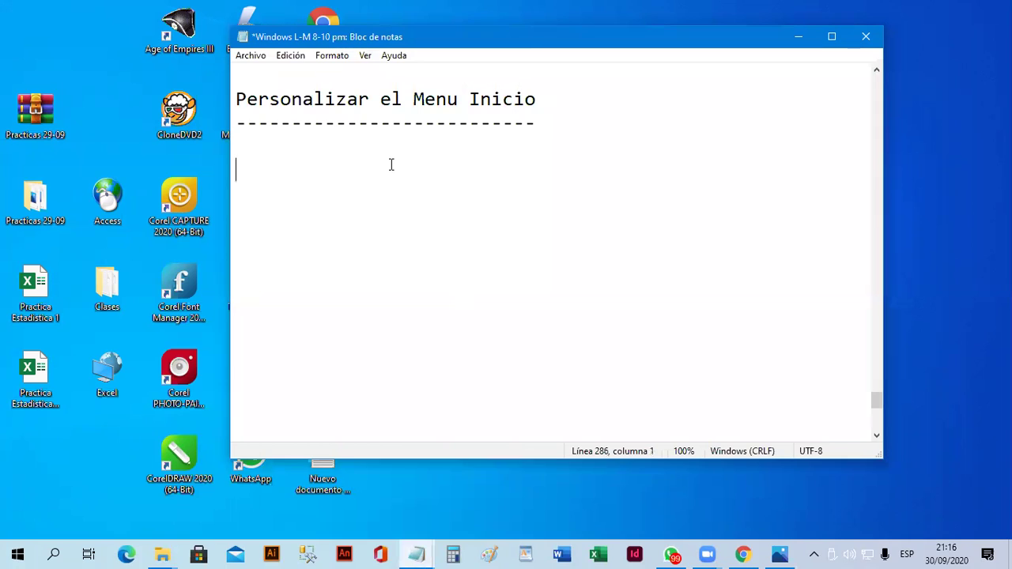
{"action": "type", "text": "2. Menci"}
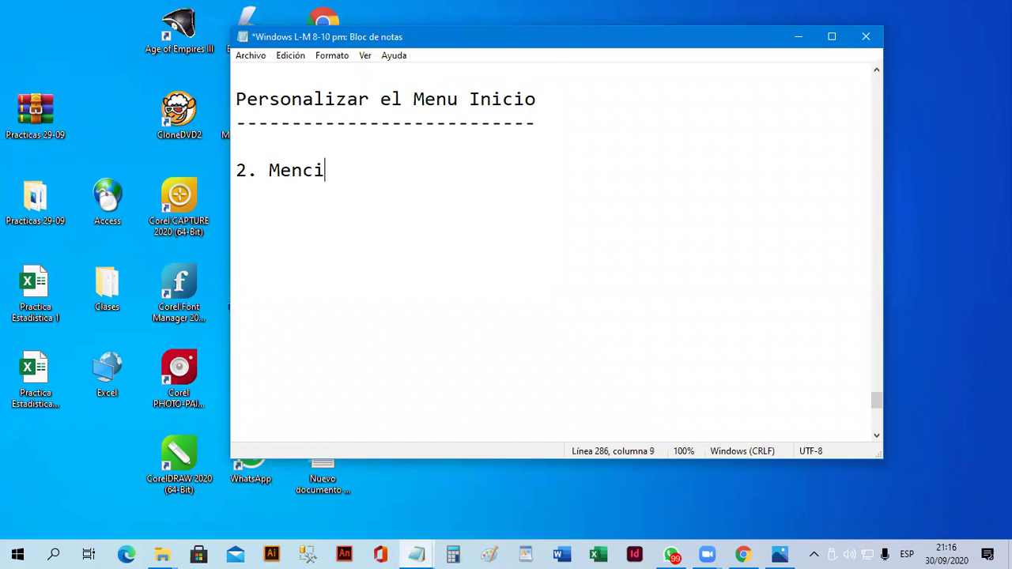
{"action": "type", "text": "ones 5 Carpe"}
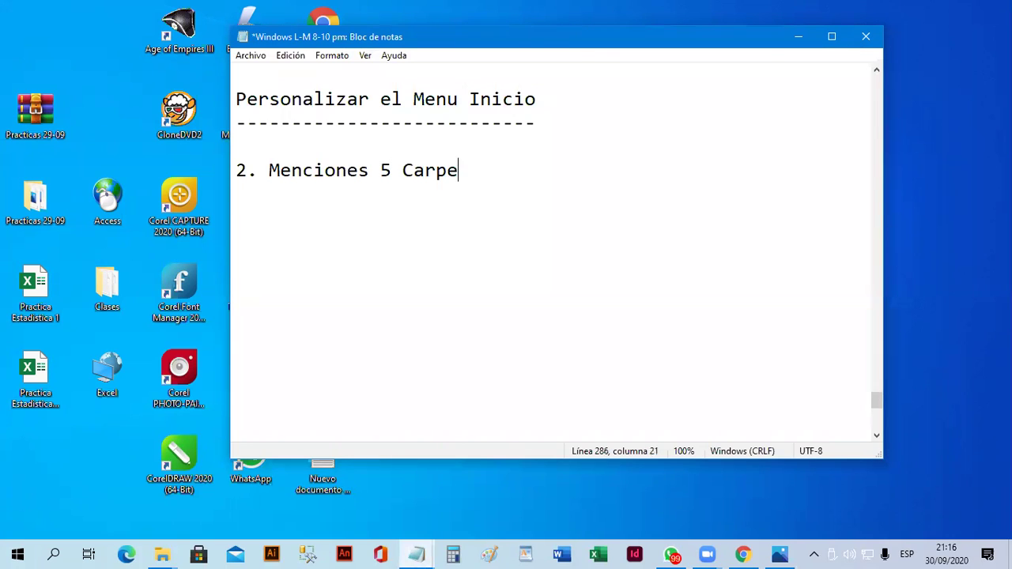
{"action": "type", "text": "tas que se"}
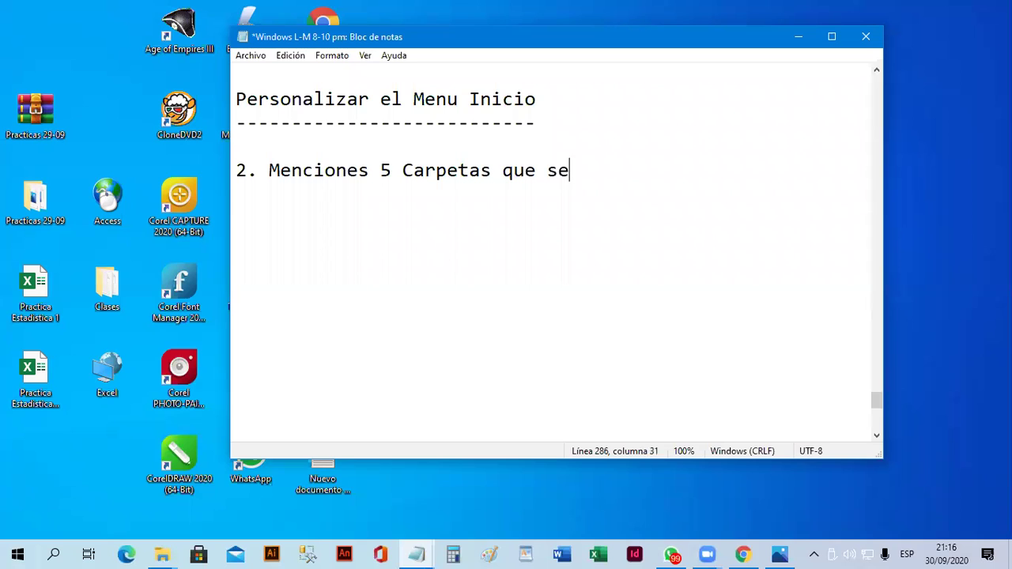
{"action": "type", "text": " pueden ac"}
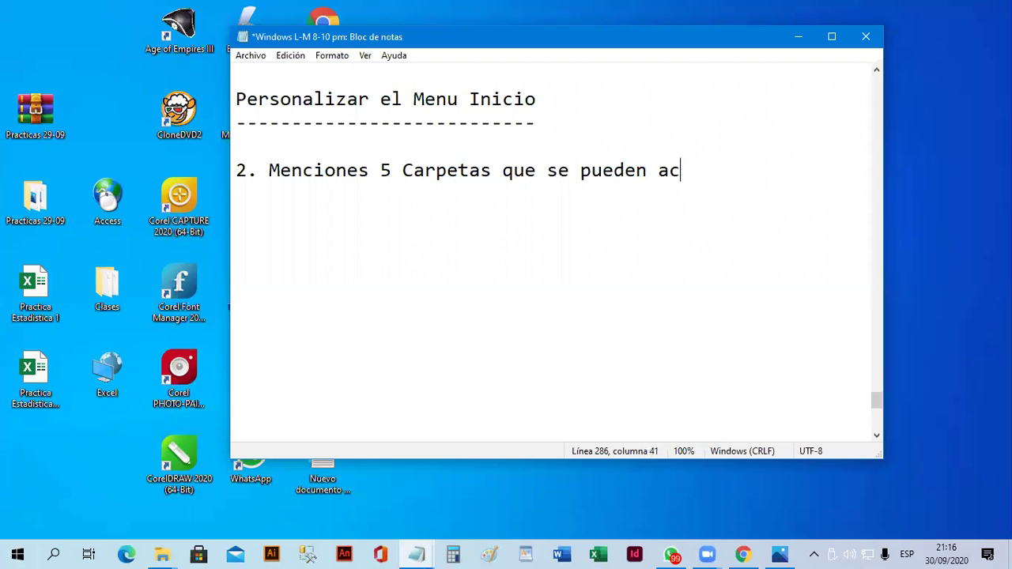
{"action": "type", "text": "tivar en el"}
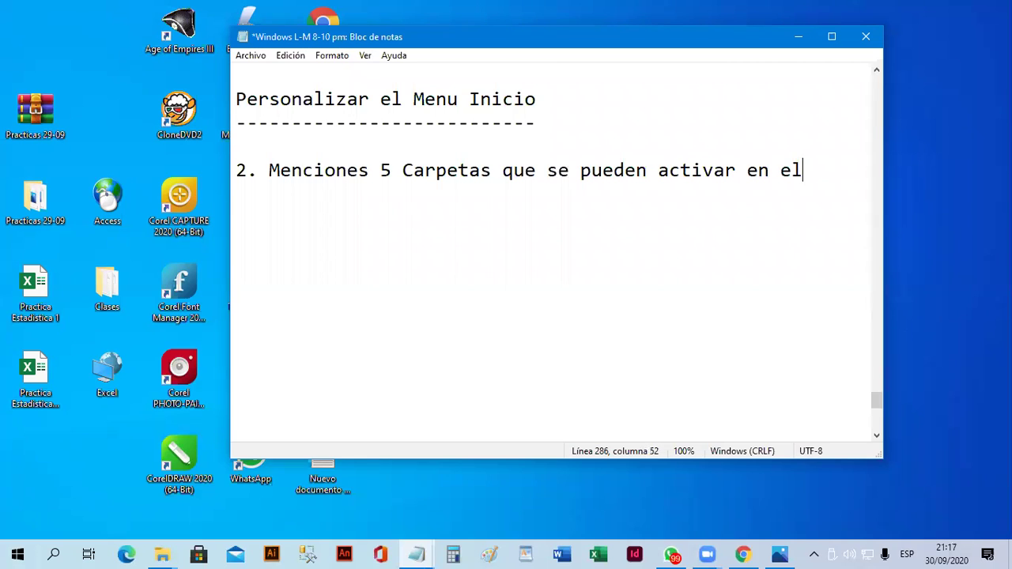
{"action": "type", "text": " Menu Inicio."}
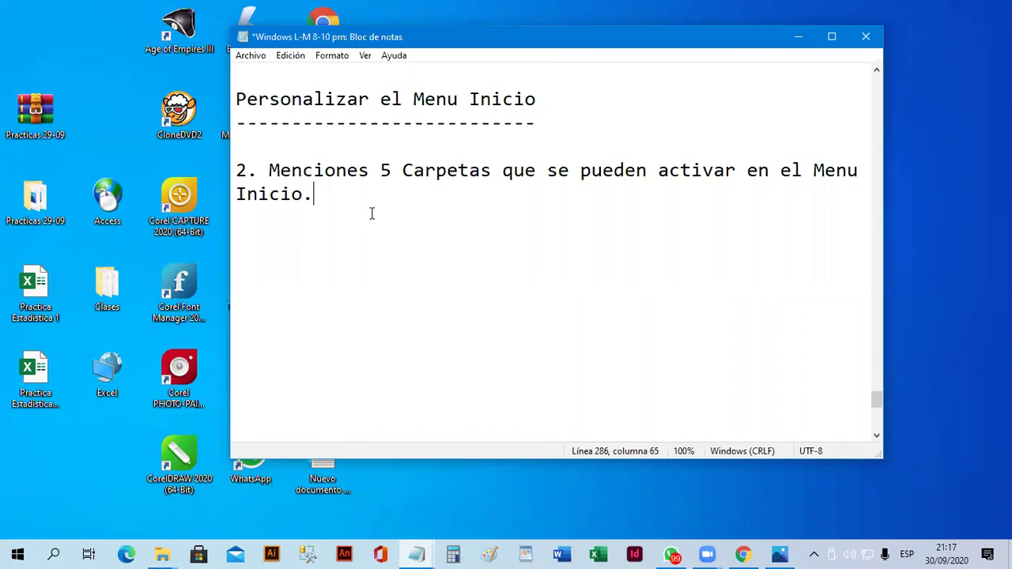
Copy the "Personalizar el Menu Inicio" heading with its dashed underline below question 2, leaving blank lines in between
{"action": "key", "text": "Return"}
{"action": "key", "text": "Return"}
{"action": "left_click_drag", "start_coordinate": [535, 122], "coordinate": [212, 89]}
{"action": "key", "text": "ctrl+c"}
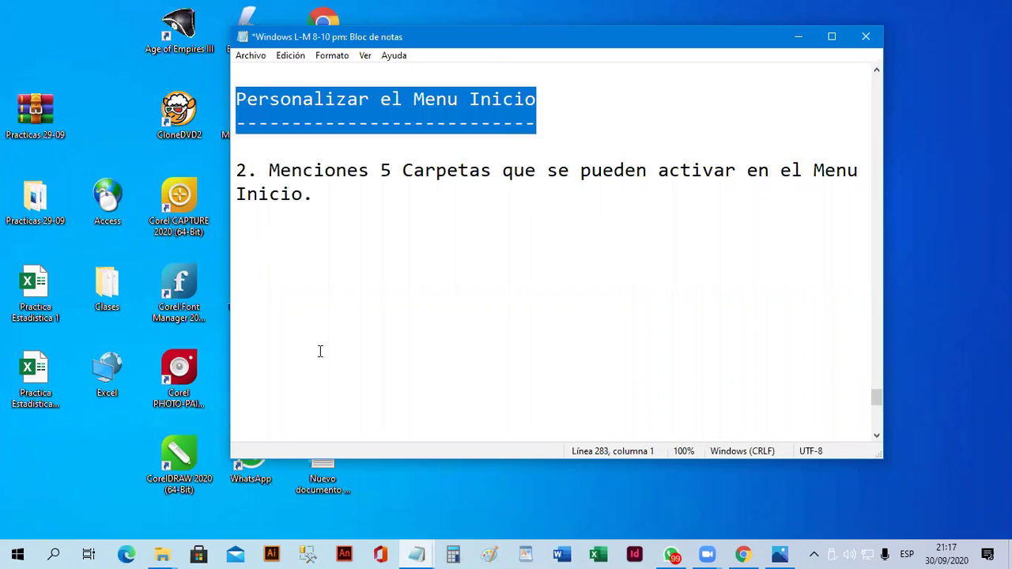
{"action": "left_click", "coordinate": [253, 288]}
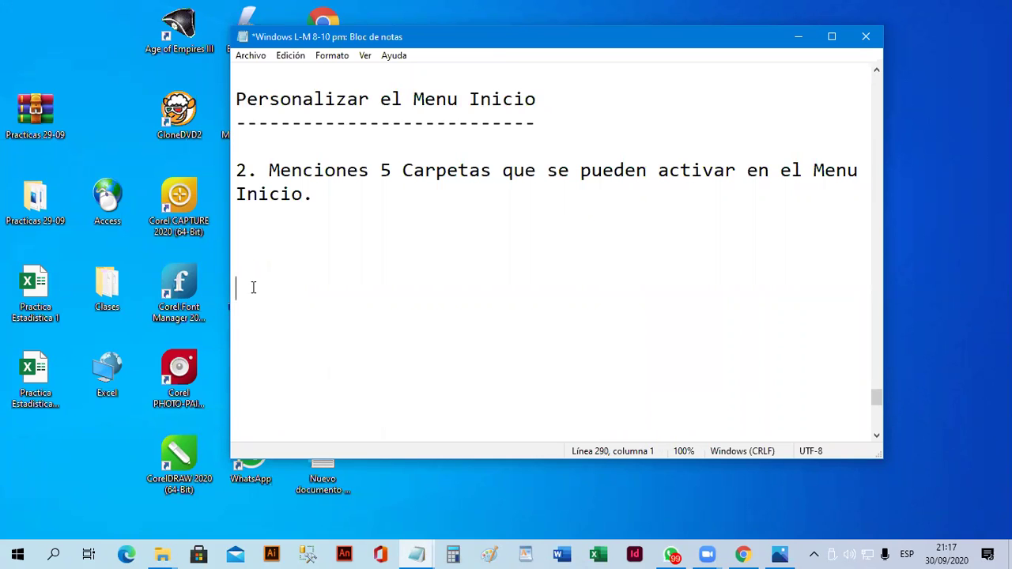
{"action": "key", "text": "ctrl+v"}
Change the copied heading to "Personalizar la barra de tareas", lengthen its underline by four dashes and add blank lines below
{"action": "left_click_drag", "start_coordinate": [380, 288], "coordinate": [548, 280]}
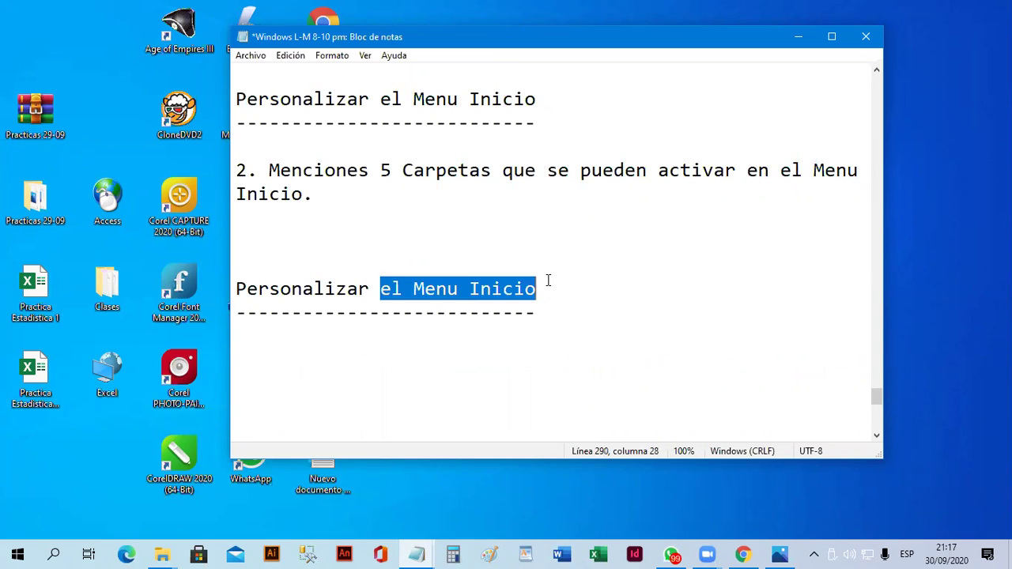
{"action": "type", "text": "la barra de "}
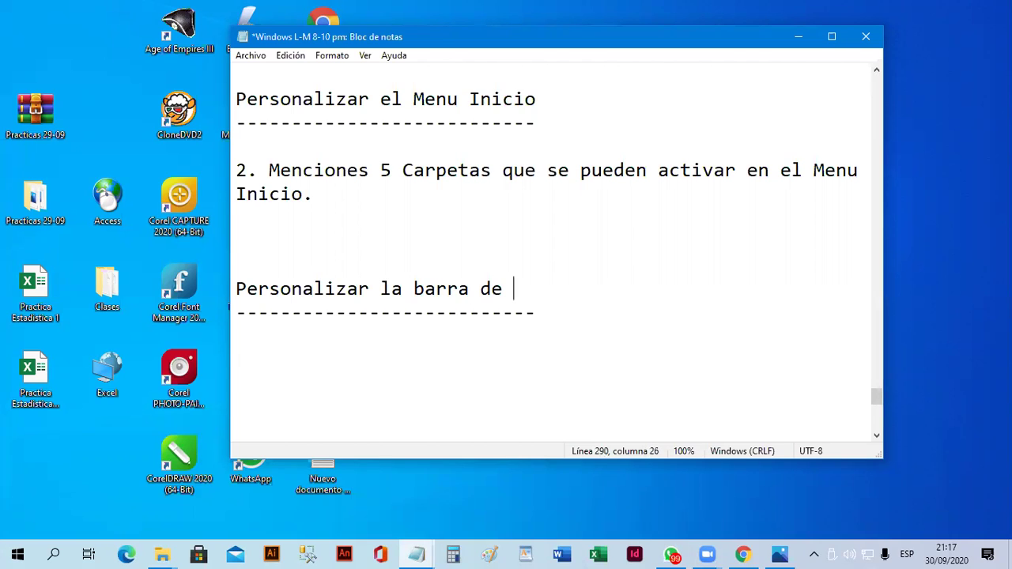
{"action": "type", "text": "tareas"}
{"action": "key", "text": "Down"}
{"action": "type", "text": "----"}
{"action": "key", "text": "Return"}
{"action": "key", "text": "Return"}
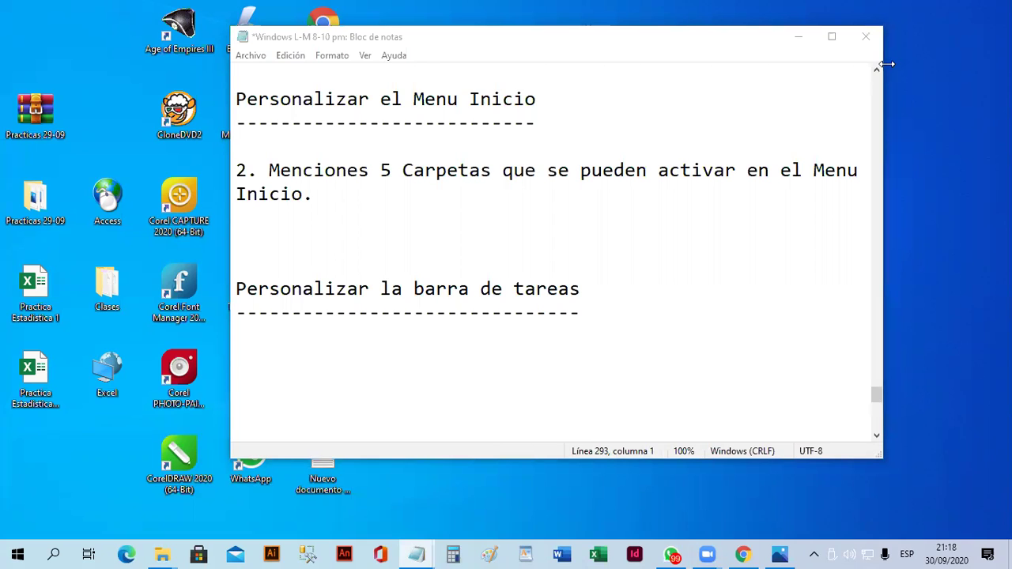
{"action": "left_click", "coordinate": [334, 340]}
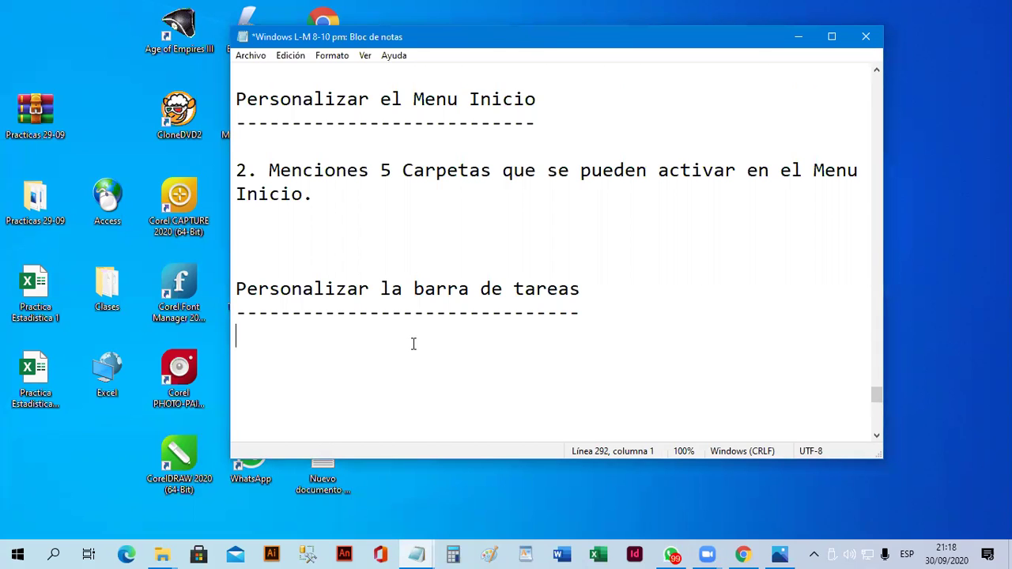
{"action": "scroll", "coordinate": [416, 343], "scroll_direction": "down", "scroll_amount": 3}
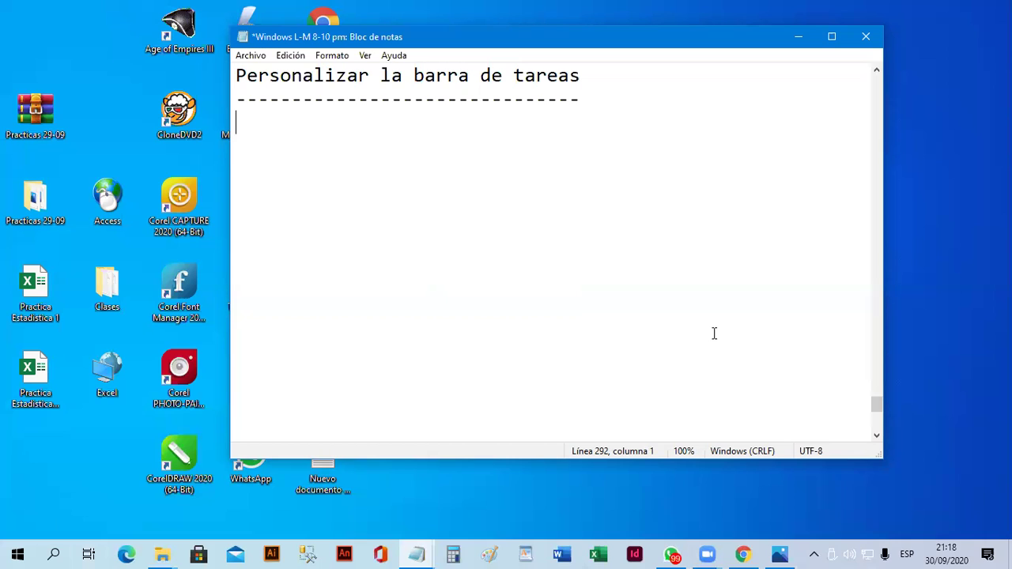
Minimize the note and open the Barra de tareas page of the personalization settings from the desktop
{"action": "left_click_drag", "start_coordinate": [661, 37], "coordinate": [644, 67]}
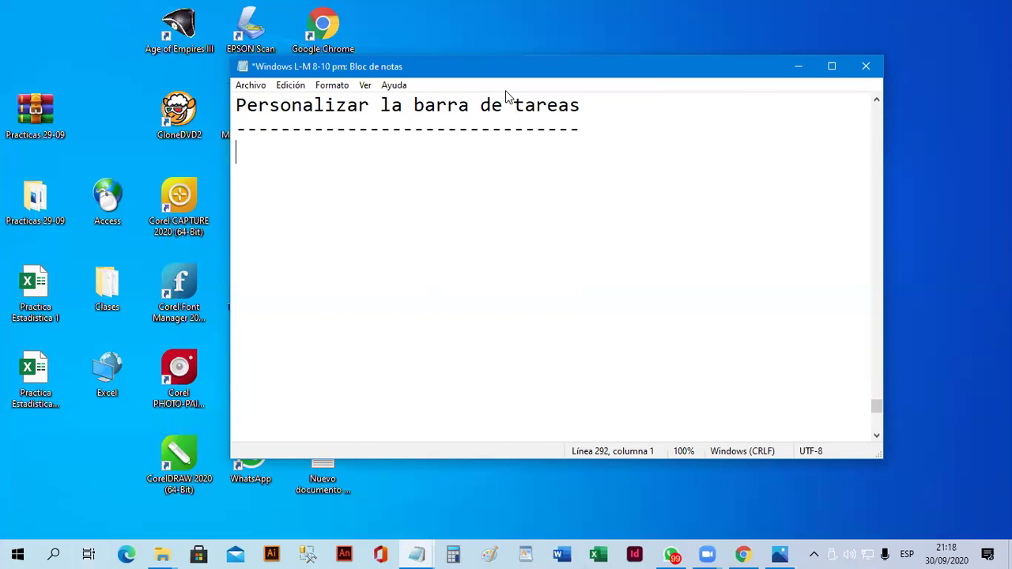
{"action": "left_click_drag", "start_coordinate": [507, 67], "coordinate": [257, 86]}
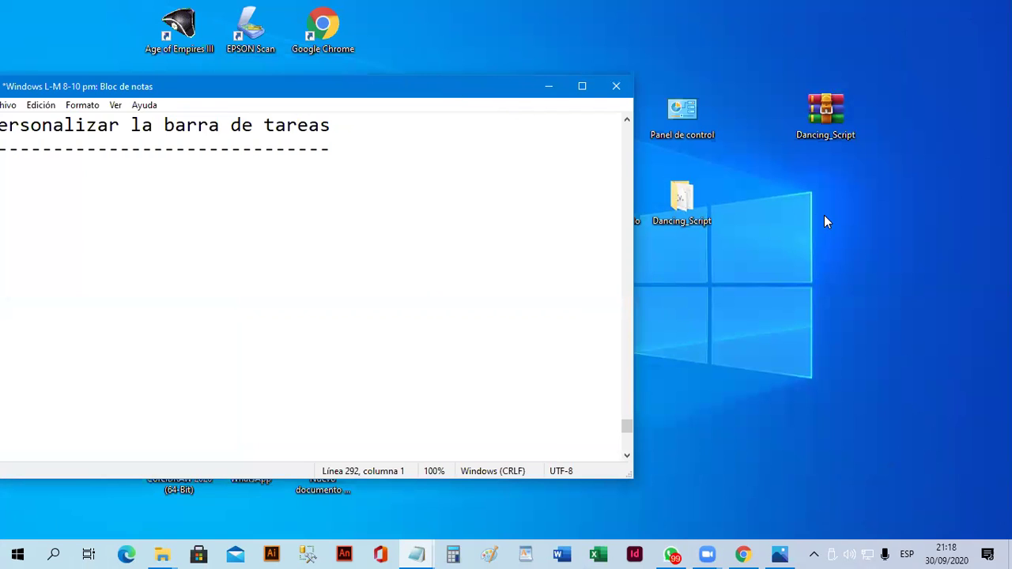
{"action": "left_click", "coordinate": [550, 87]}
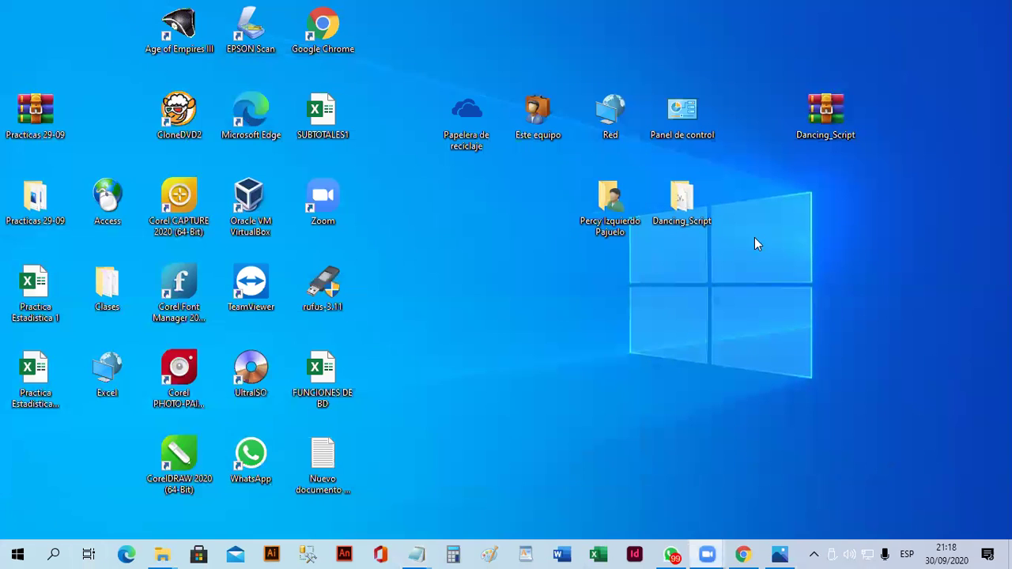
{"action": "right_click", "coordinate": [780, 239]}
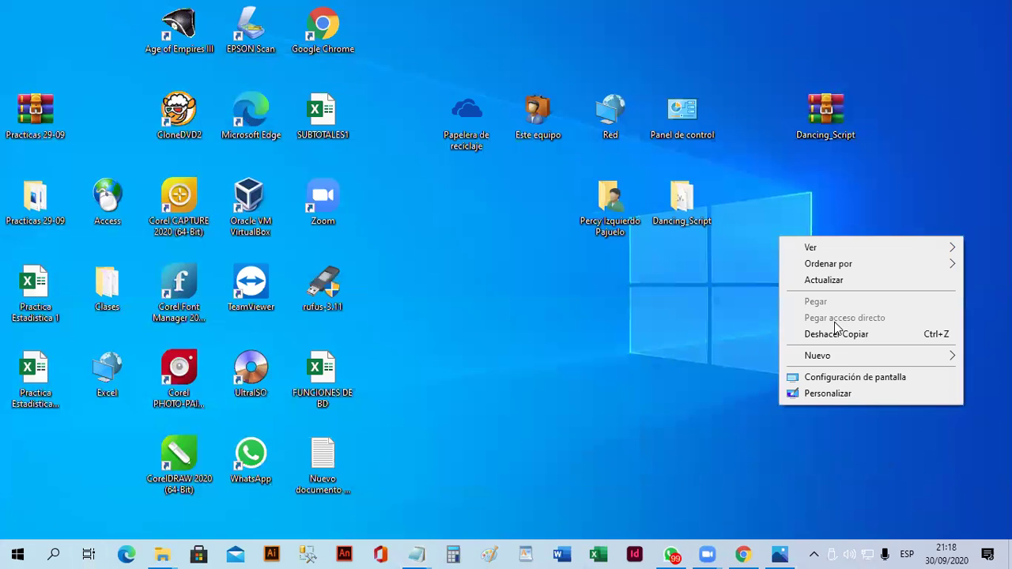
{"action": "left_click", "coordinate": [829, 394]}
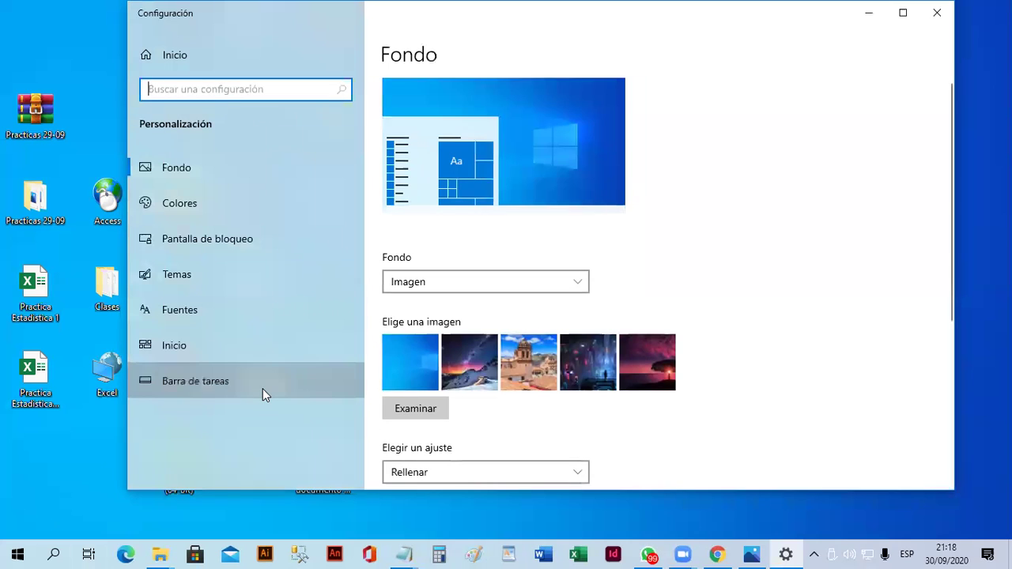
{"action": "left_click", "coordinate": [262, 388]}
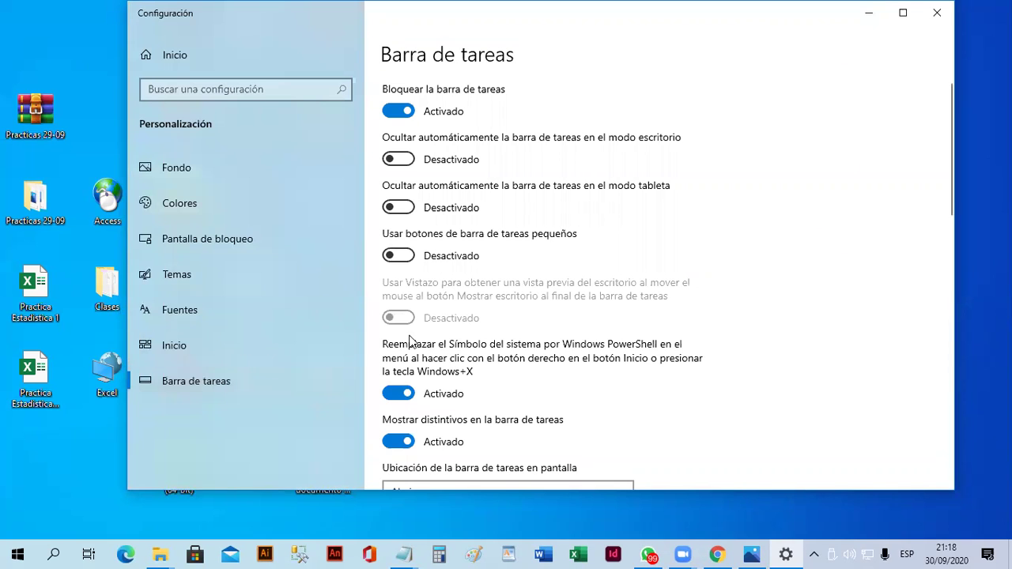
Look through the Barra de tareas options, including locking, location and button grouping, and close the settings
{"action": "left_click", "coordinate": [224, 384]}
{"action": "scroll", "coordinate": [715, 312], "scroll_direction": "down", "scroll_amount": 3}
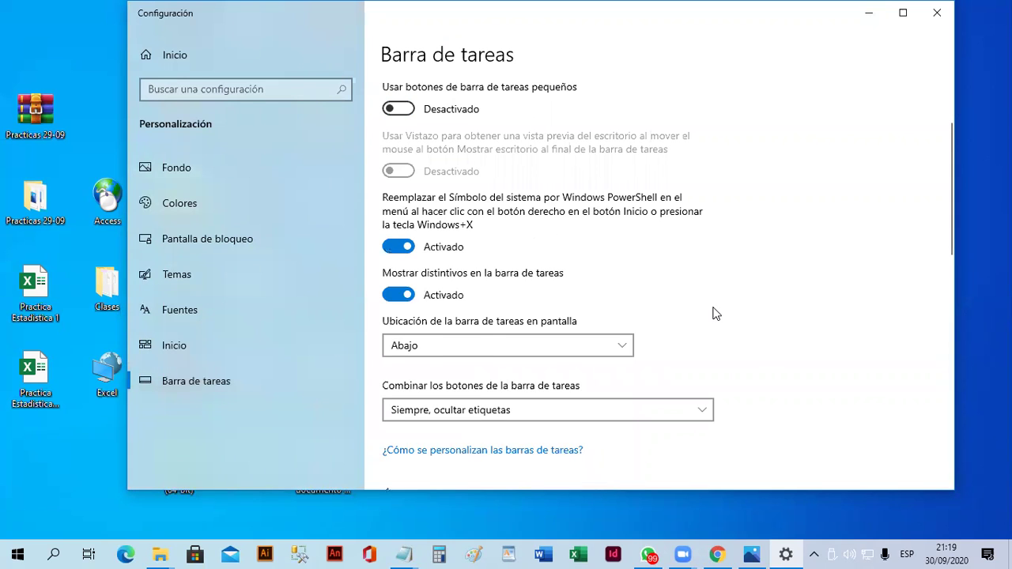
{"action": "scroll", "coordinate": [714, 313], "scroll_direction": "down", "scroll_amount": 2}
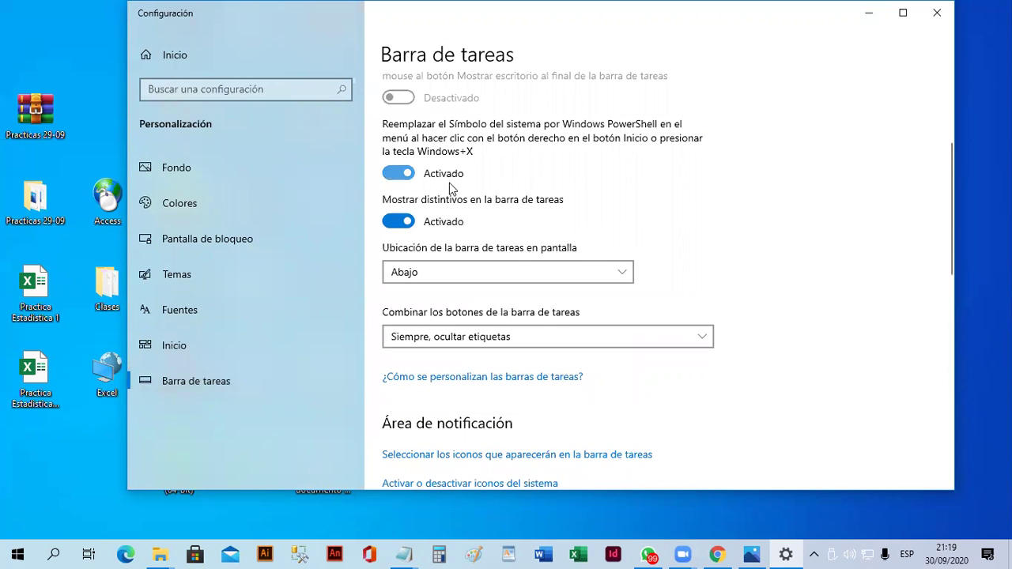
{"action": "scroll", "coordinate": [558, 247], "scroll_direction": "up", "scroll_amount": 3}
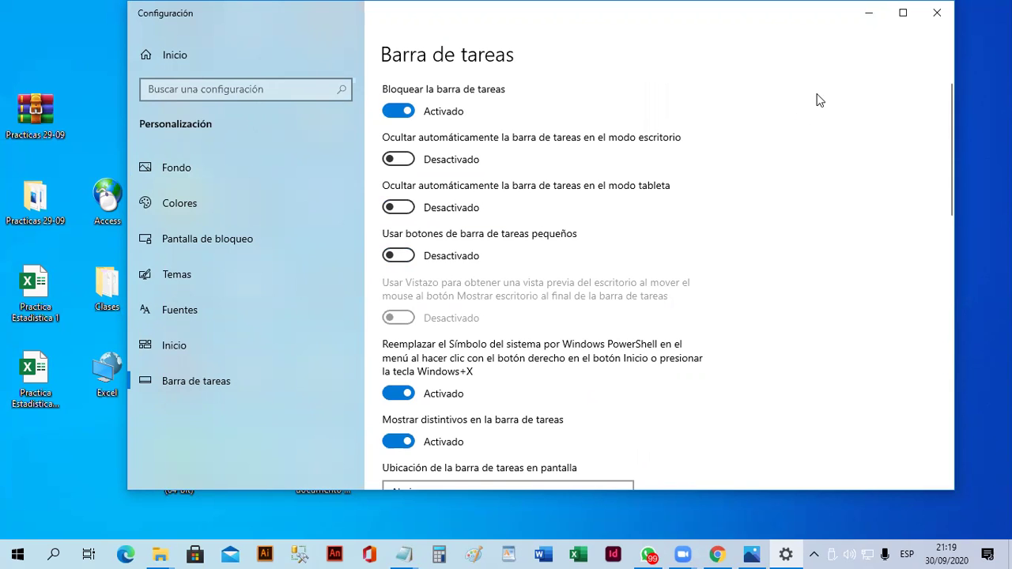
{"action": "left_click", "coordinate": [935, 12]}
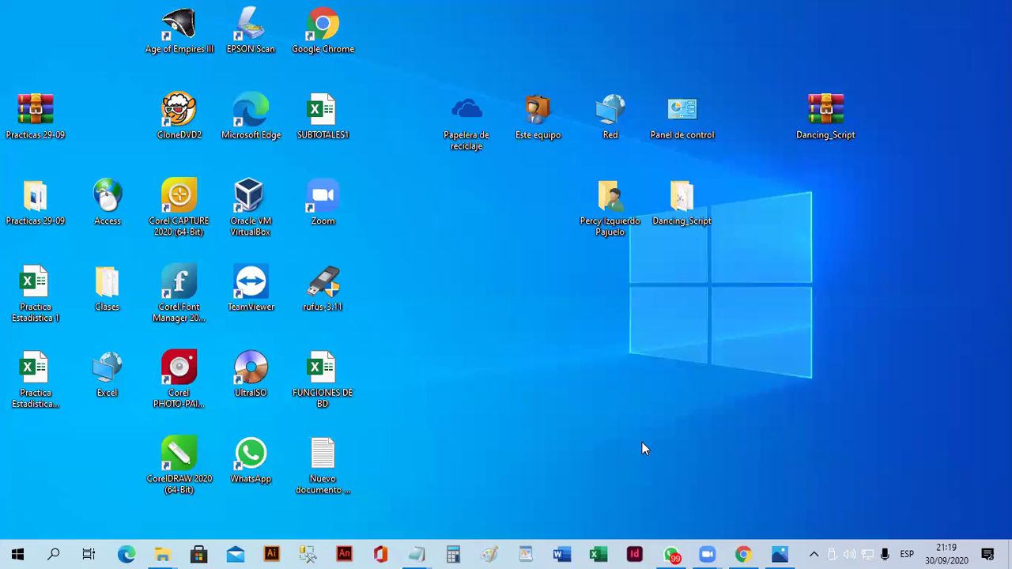
Reopen the Barra de tareas settings from the desktop, turn off "Bloquear la barra de tareas" and close the settings
{"action": "right_click", "coordinate": [798, 252]}
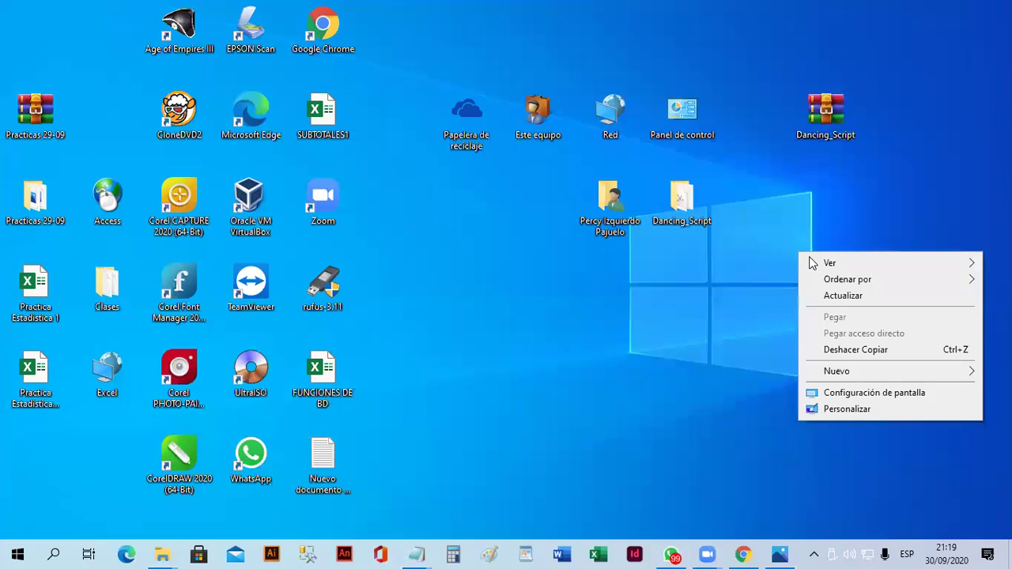
{"action": "left_click", "coordinate": [846, 409]}
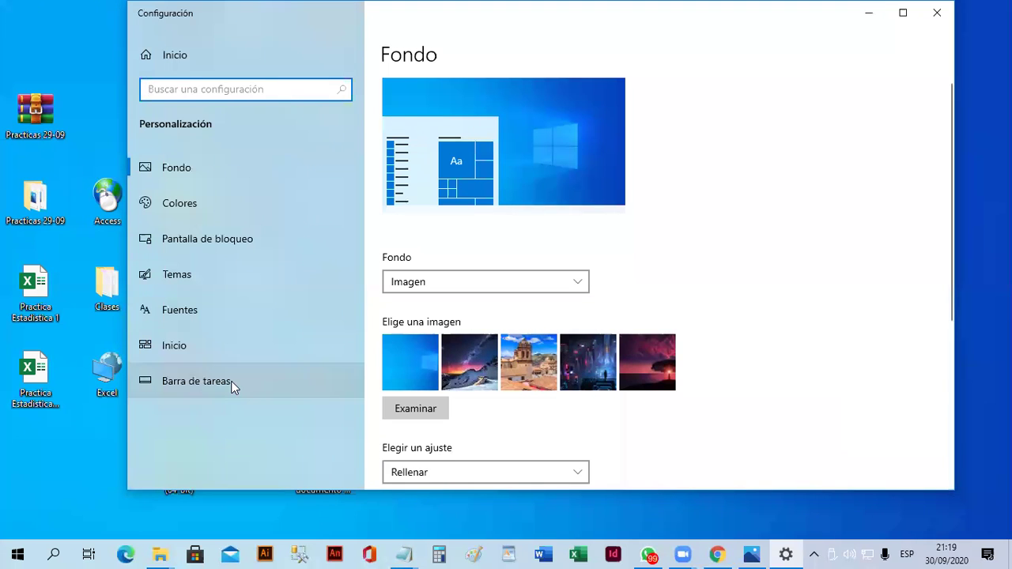
{"action": "left_click", "coordinate": [234, 387]}
{"action": "left_click", "coordinate": [391, 115]}
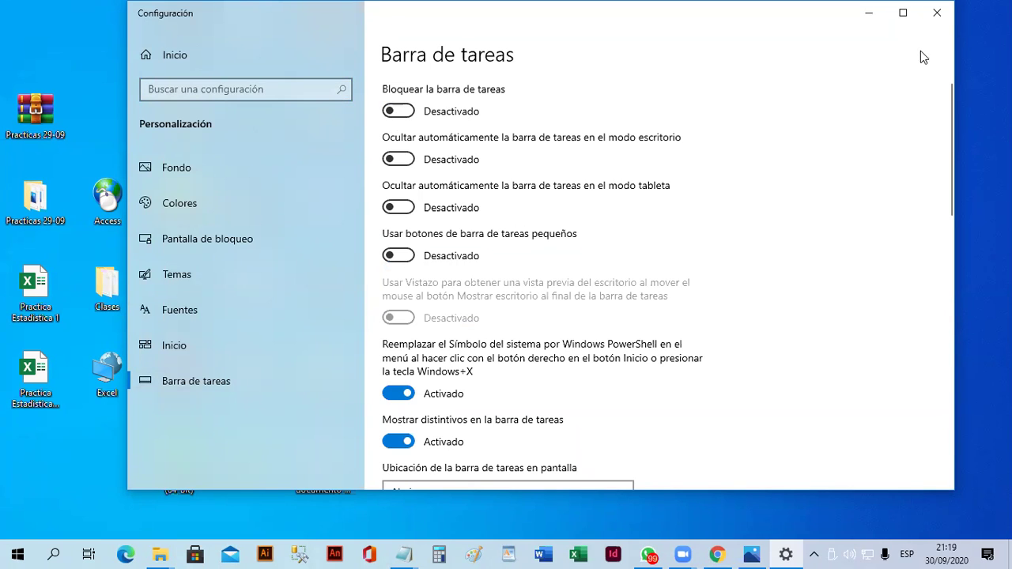
{"action": "left_click", "coordinate": [937, 16]}
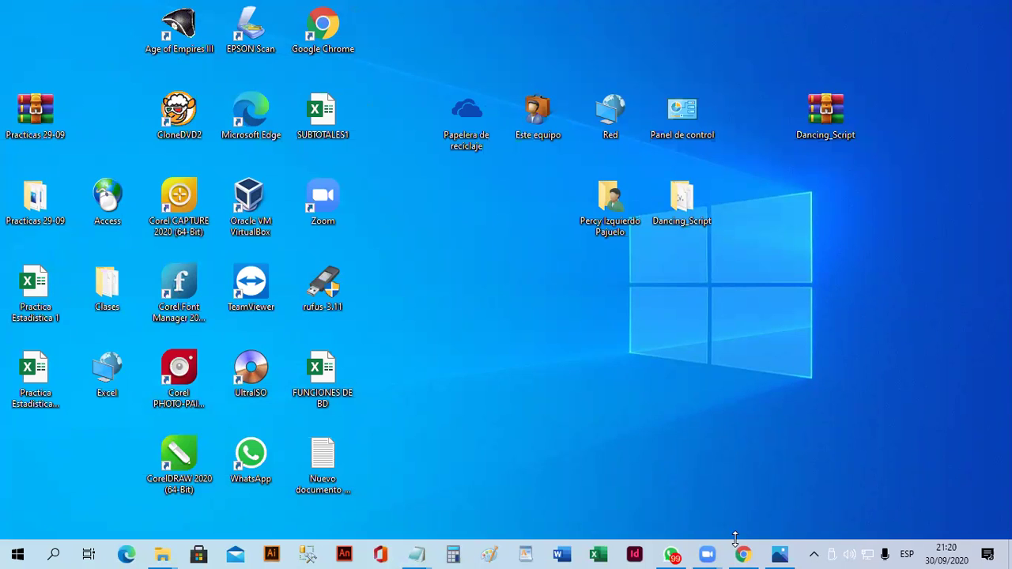
Stretch the unlocked taskbar to about half the screen height and shrink it back to a single row
{"action": "left_click_drag", "start_coordinate": [735, 539], "coordinate": [921, 213]}
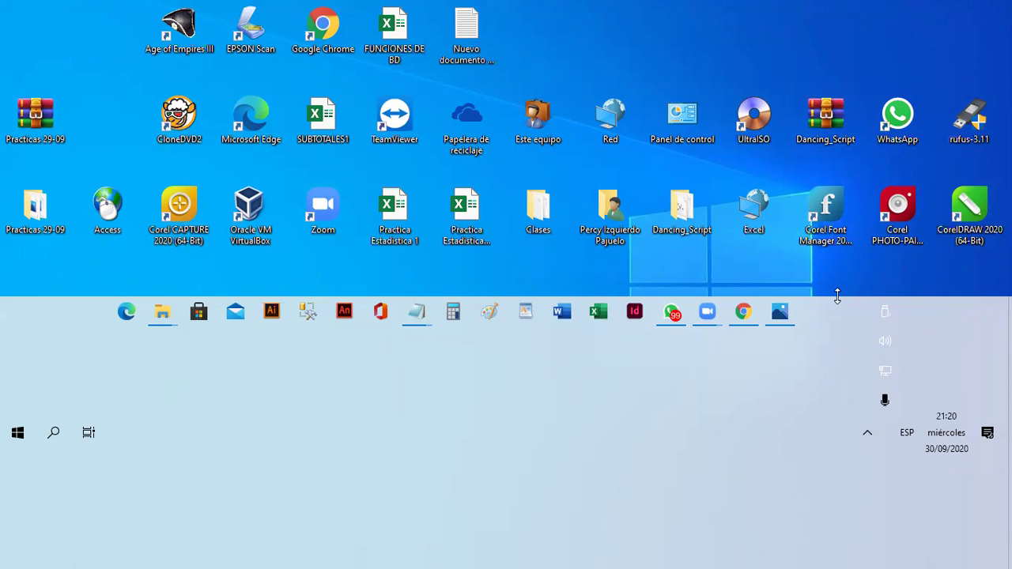
{"action": "left_click_drag", "start_coordinate": [837, 296], "coordinate": [831, 514]}
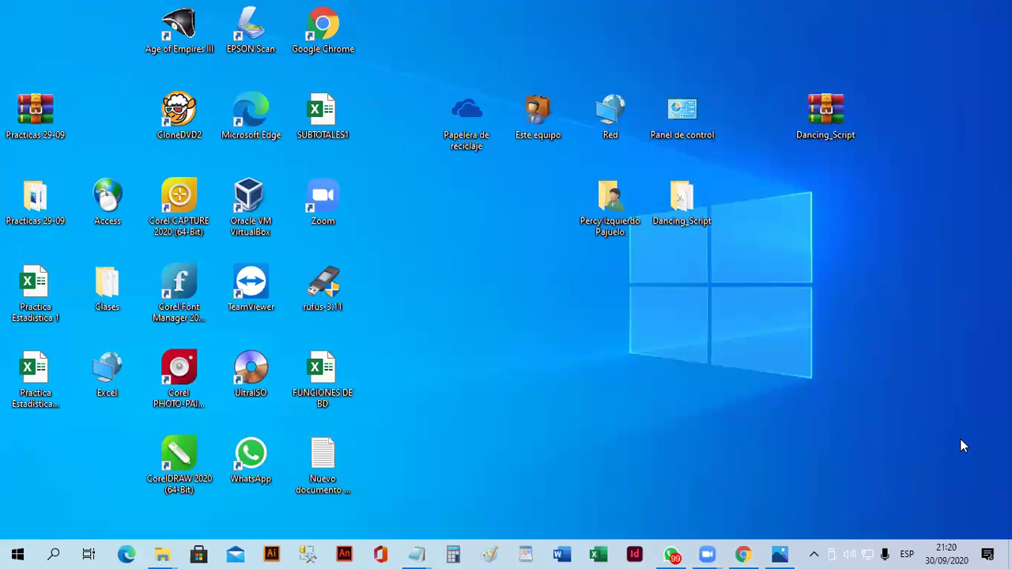
Lock the taskbar directly from its own options with "Bloquear la barra de tareas"
{"action": "right_click", "coordinate": [803, 552]}
{"action": "left_click", "coordinate": [702, 517]}
{"action": "right_click", "coordinate": [808, 552]}
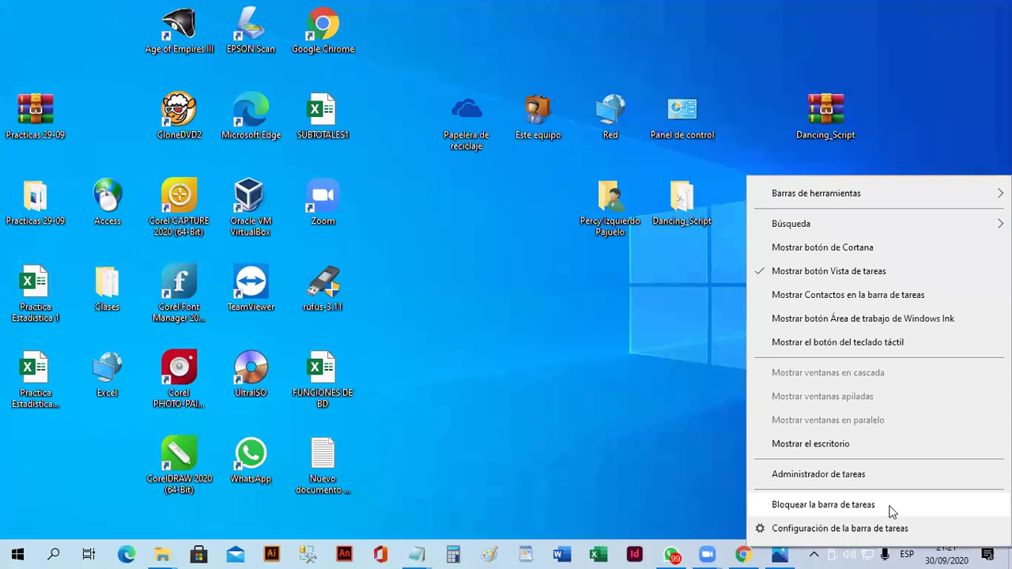
{"action": "left_click", "coordinate": [795, 511]}
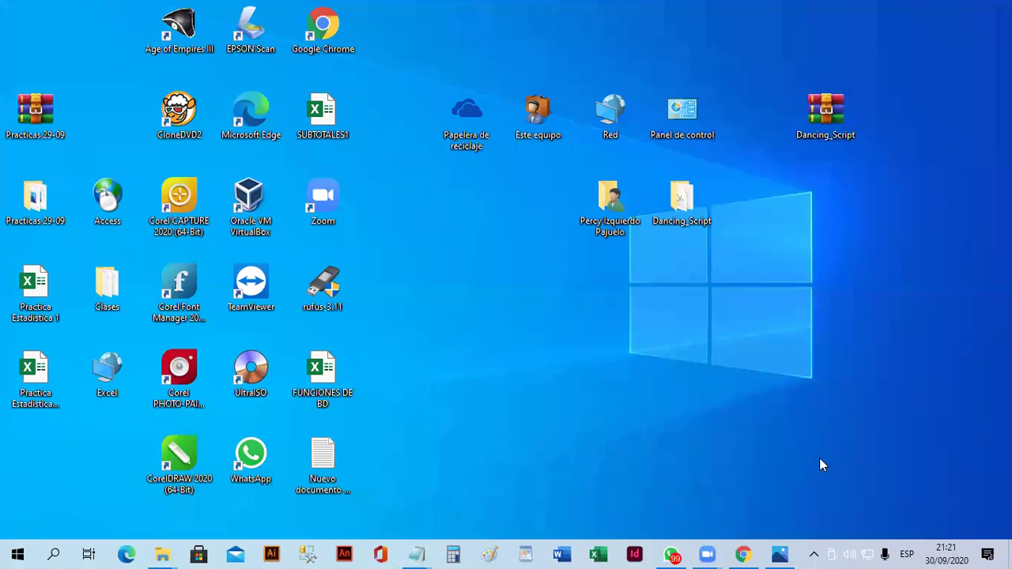
Unlock the taskbar by clearing "Bloquear la barra de tareas" in its own options
{"action": "left_click", "coordinate": [813, 554]}
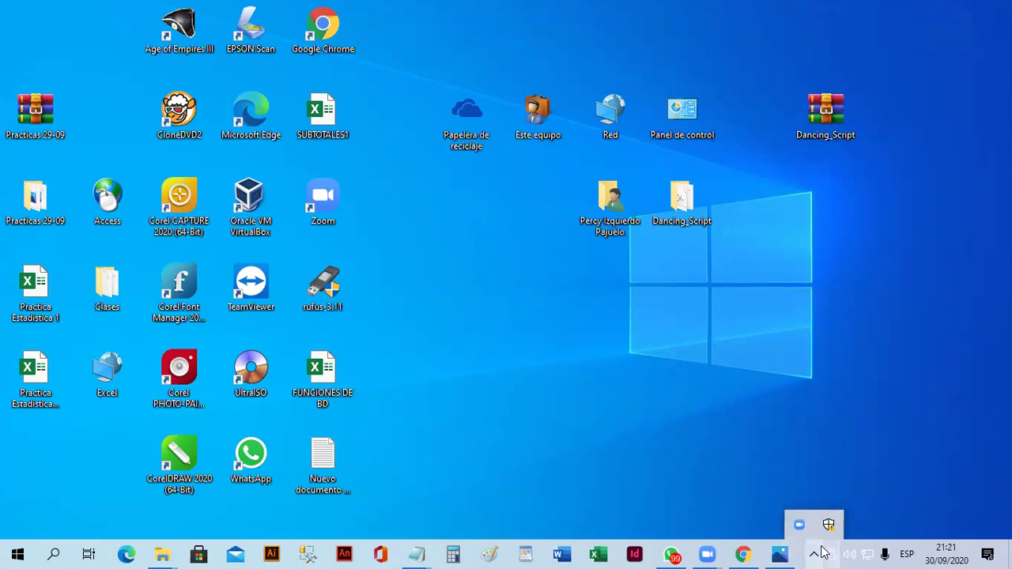
{"action": "left_click", "coordinate": [813, 555]}
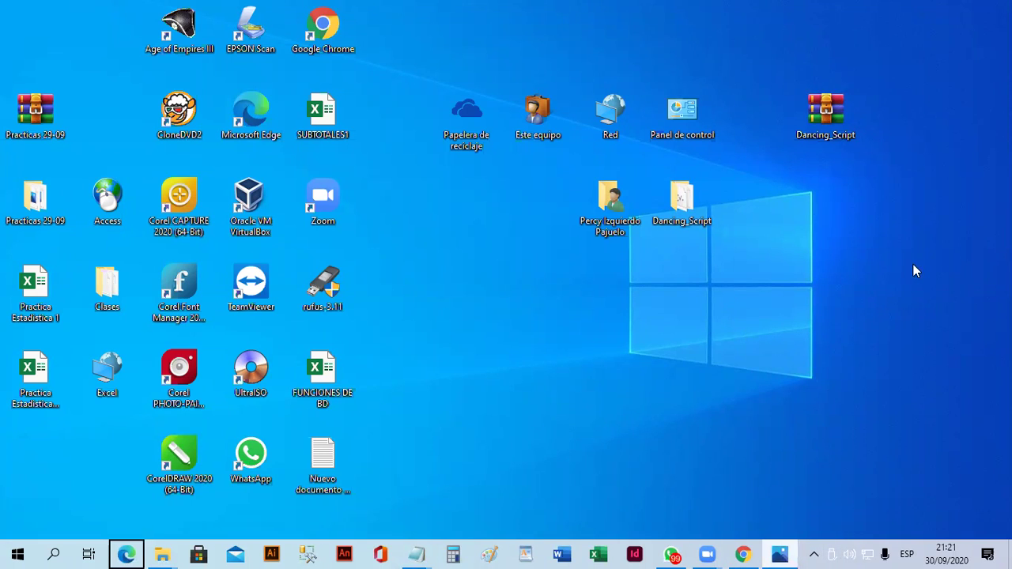
{"action": "key", "text": "shift+F10"}
{"action": "left_click", "coordinate": [791, 518]}
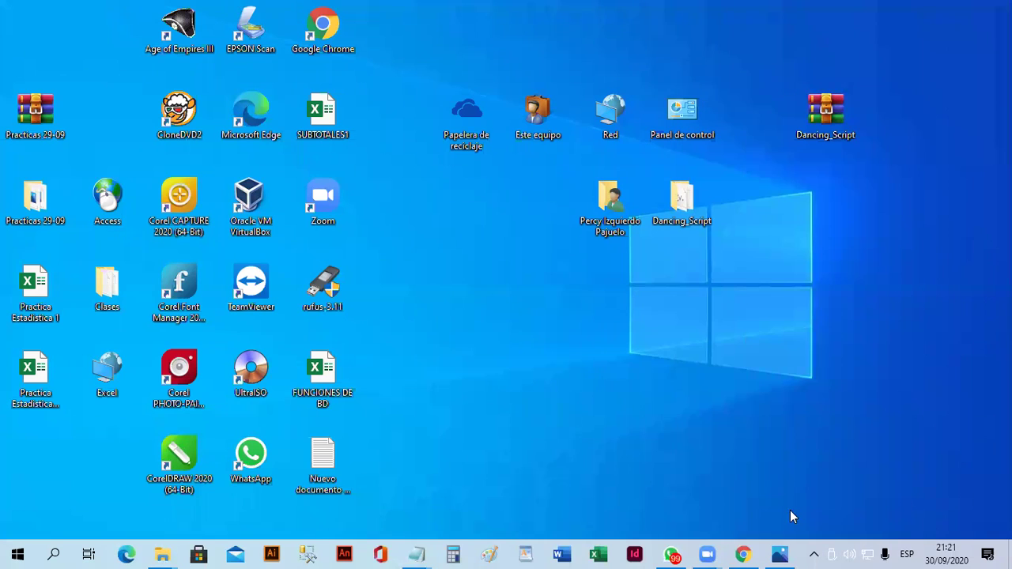
{"action": "right_click", "coordinate": [801, 551]}
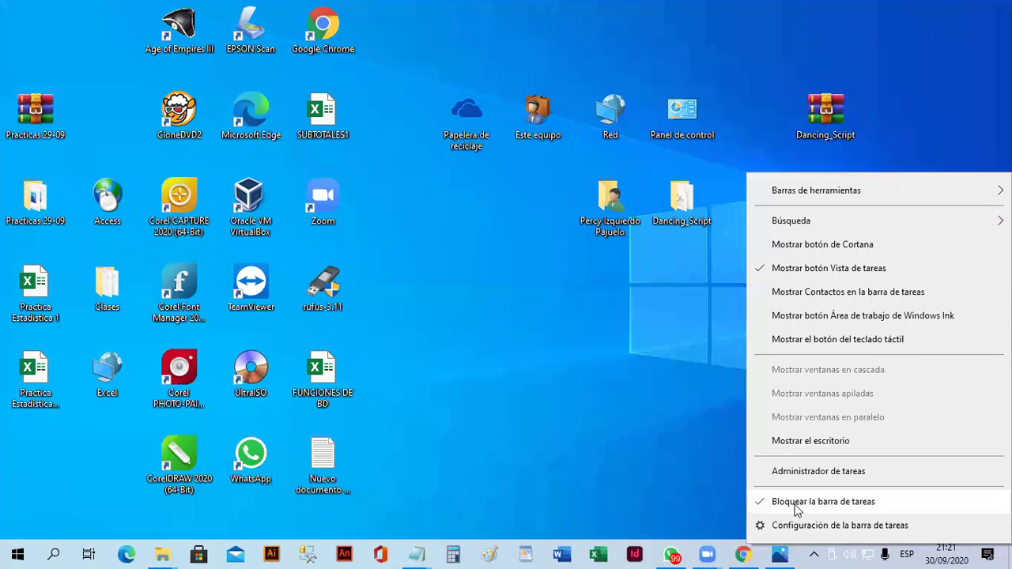
{"action": "left_click", "coordinate": [796, 508]}
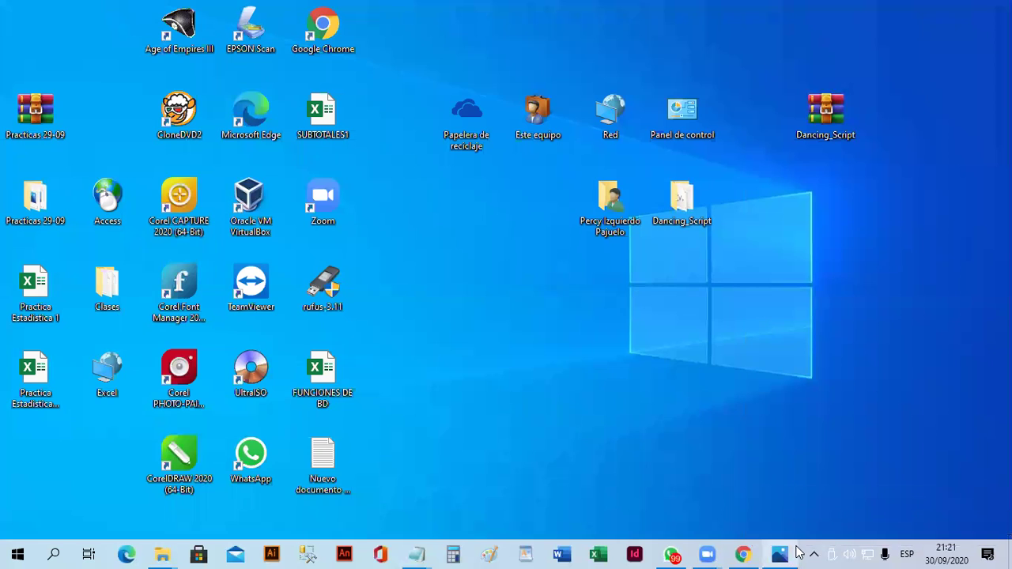
Turn "Bloquear la barra de tareas" back on from the taskbar's own options
{"action": "right_click", "coordinate": [780, 554]}
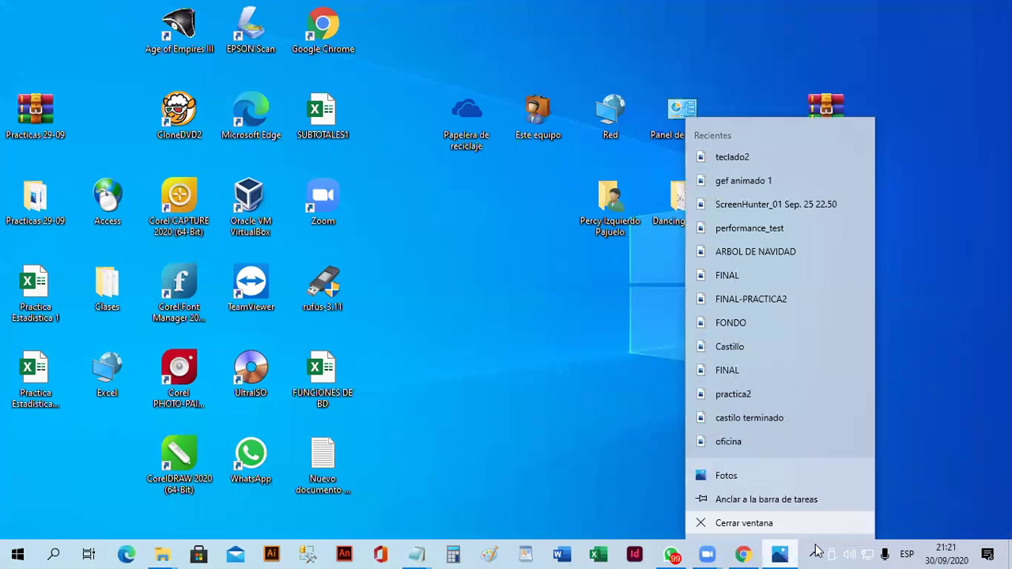
{"action": "left_click", "coordinate": [812, 553]}
{"action": "left_click", "coordinate": [812, 553]}
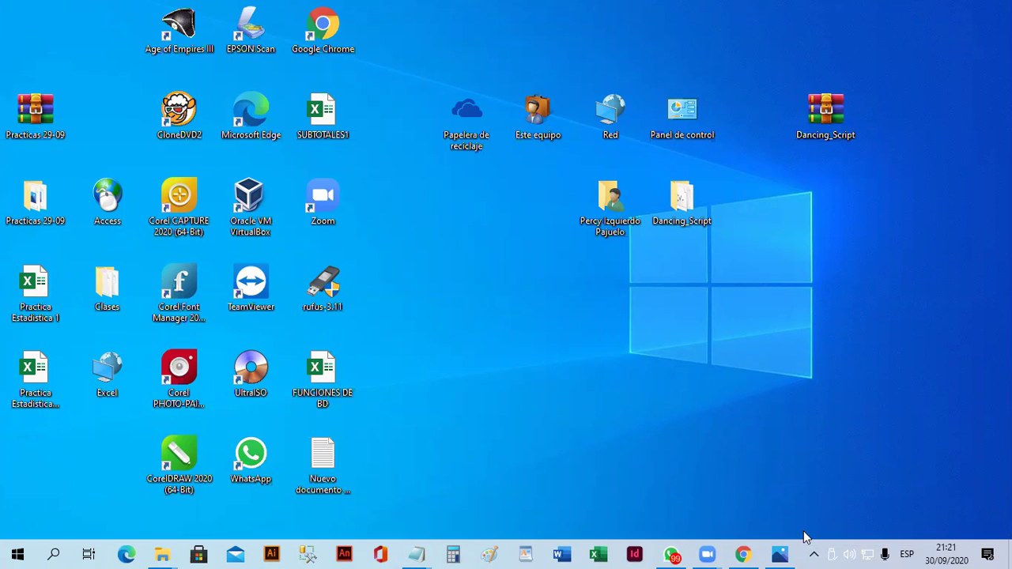
{"action": "right_click", "coordinate": [803, 552]}
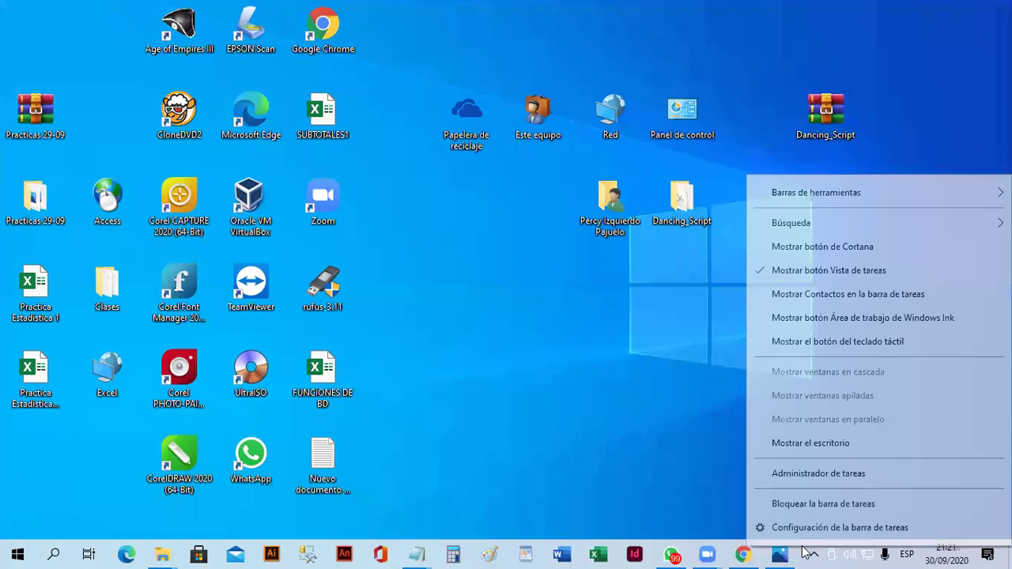
{"action": "left_click", "coordinate": [795, 506]}
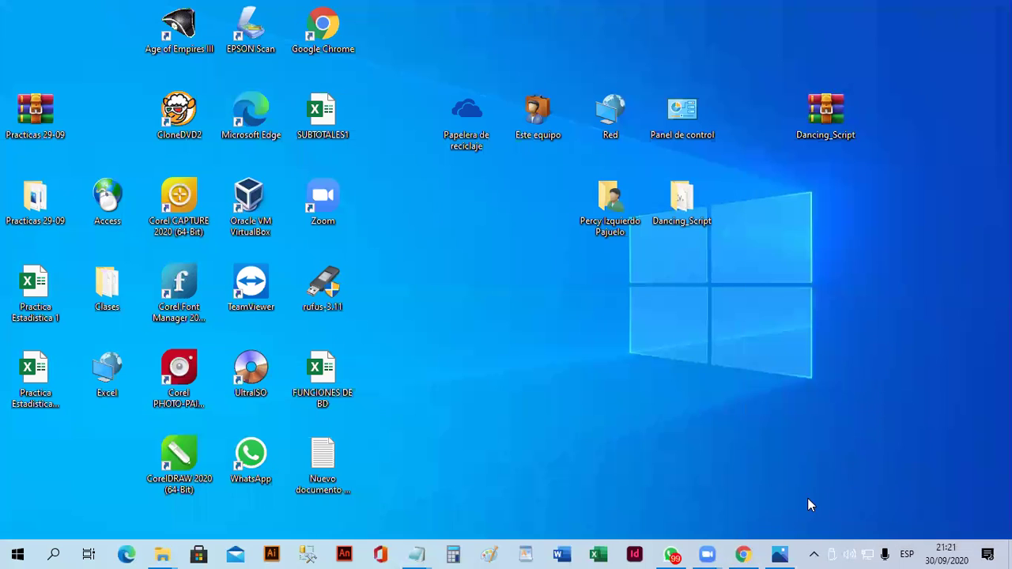
Turn on "Ocultar automáticamente la barra de tareas en el modo escritorio" in the taskbar personalization settings, close them and reveal the hidden taskbar
{"action": "right_click", "coordinate": [821, 229]}
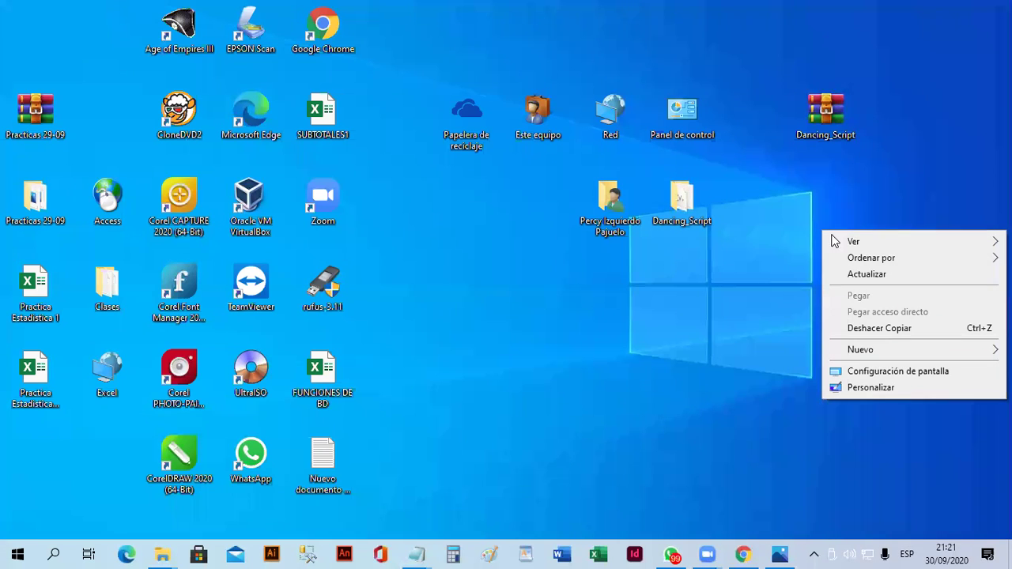
{"action": "left_click", "coordinate": [870, 388]}
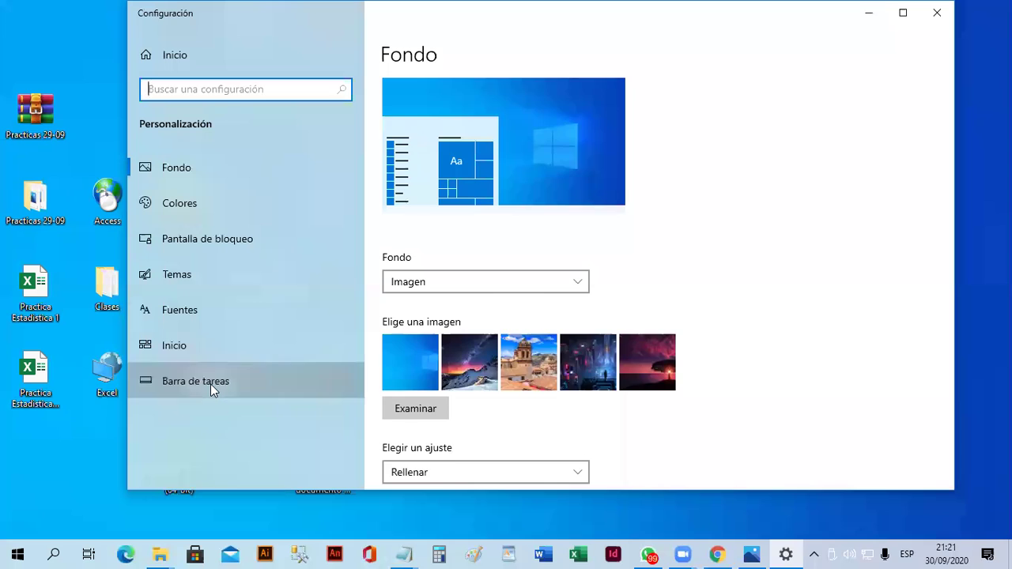
{"action": "left_click", "coordinate": [210, 383]}
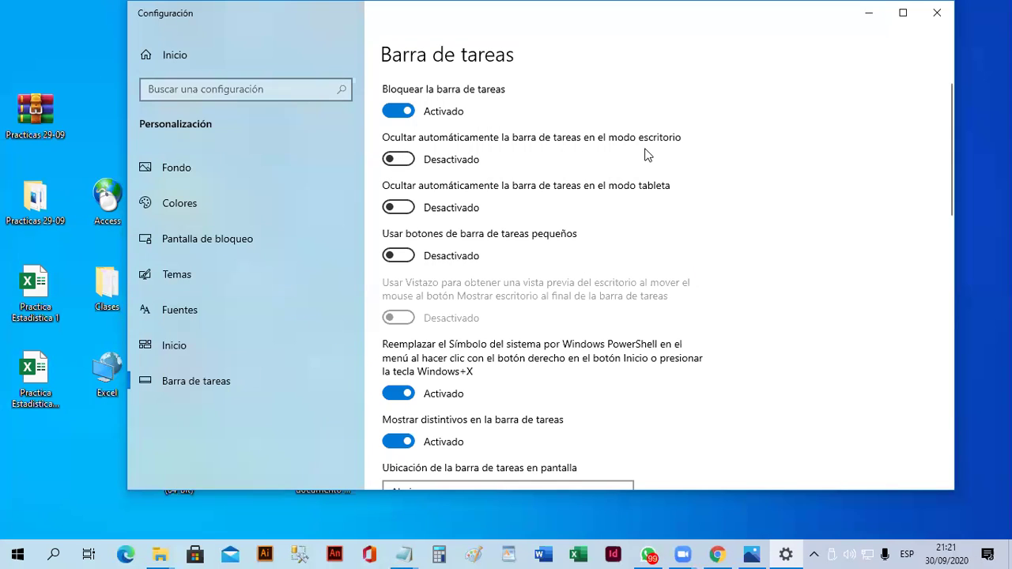
{"action": "left_click", "coordinate": [408, 163]}
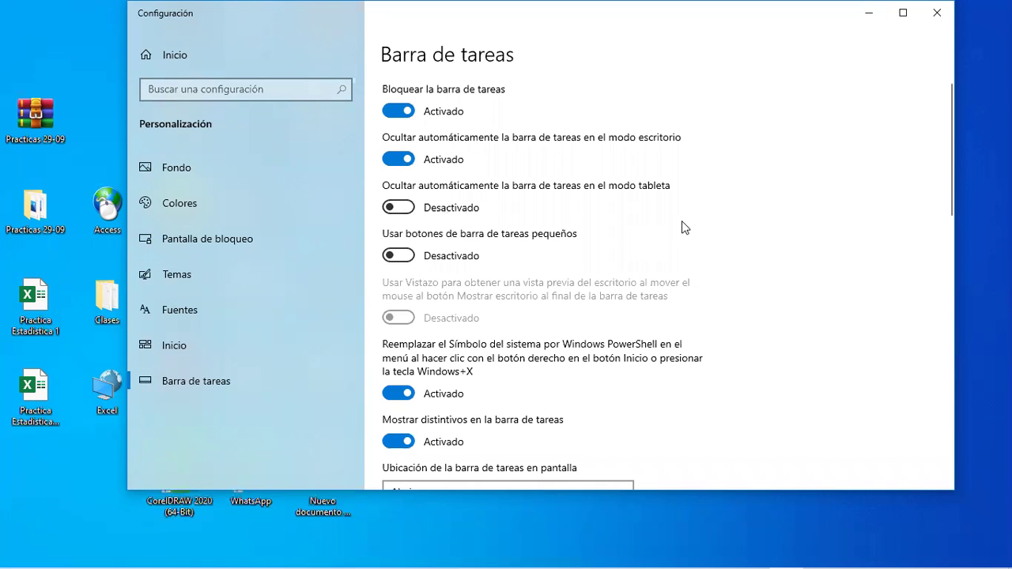
{"action": "left_click", "coordinate": [937, 13]}
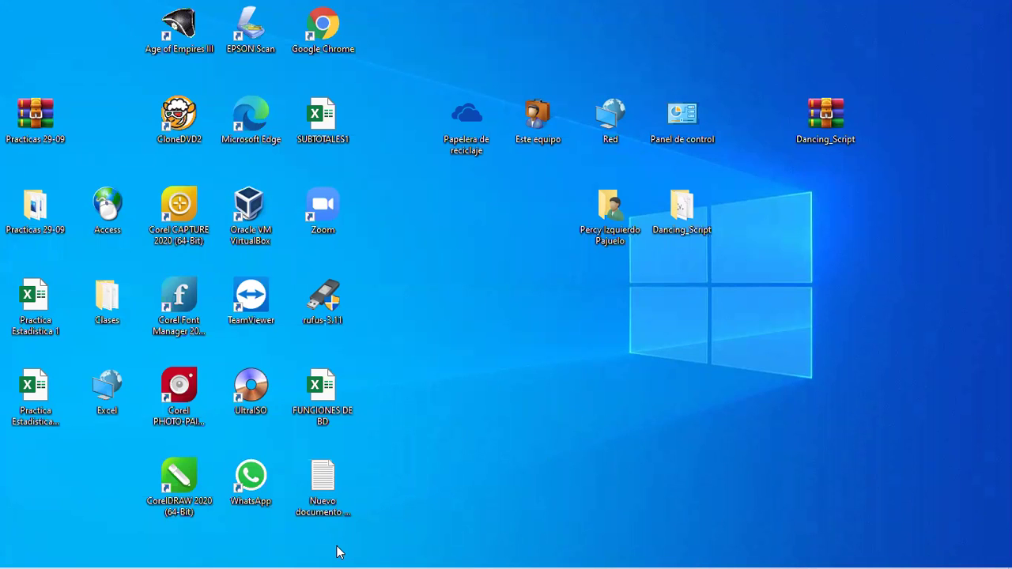
{"action": "mouse_move", "coordinate": [340, 558]}
{"action": "mouse_move", "coordinate": [301, 551]}
Reopen the taskbar personalization settings from the desktop and turn off automatic hiding in desktop mode
{"action": "right_click", "coordinate": [453, 257]}
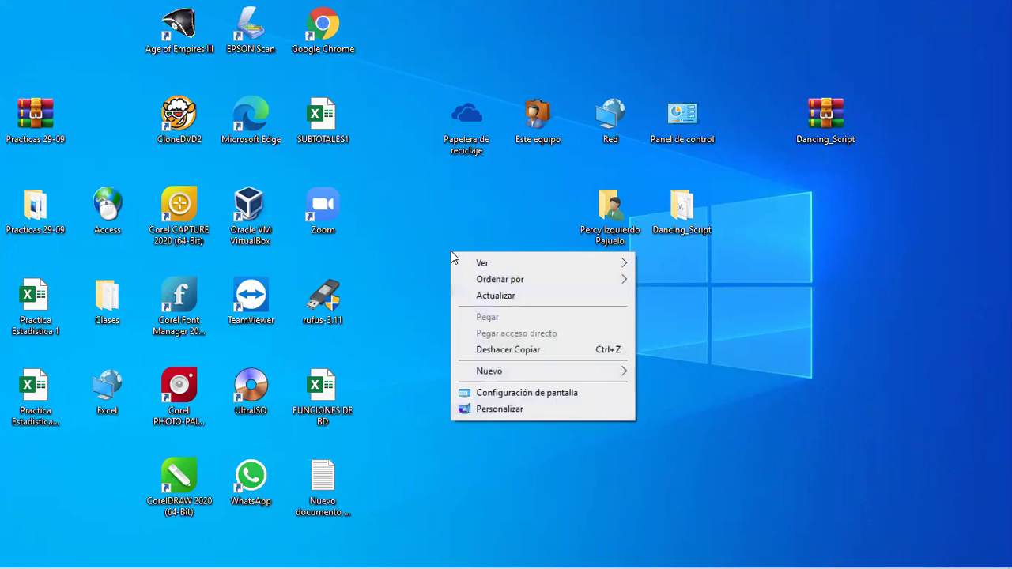
{"action": "left_click", "coordinate": [492, 411]}
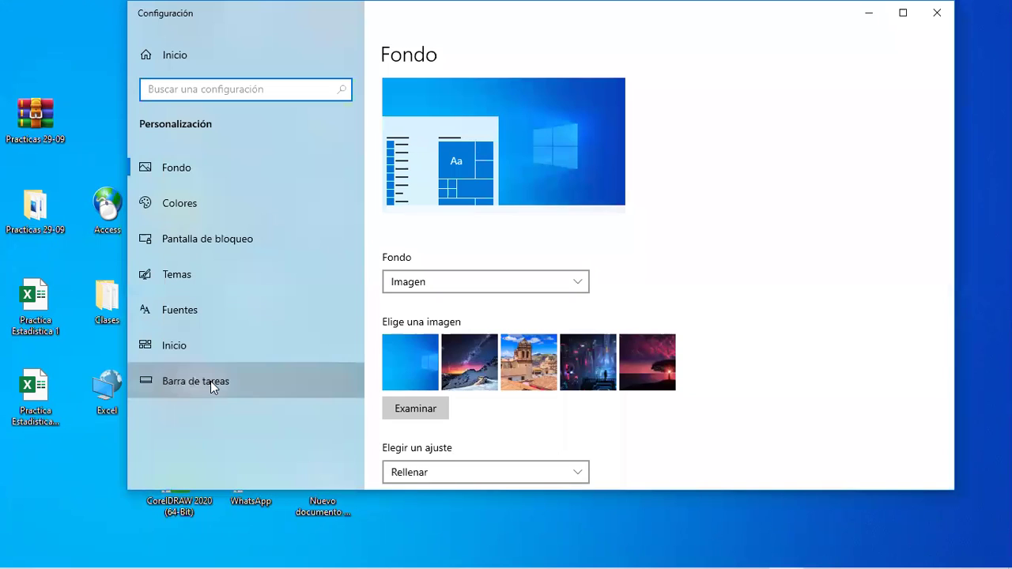
{"action": "left_click", "coordinate": [210, 382]}
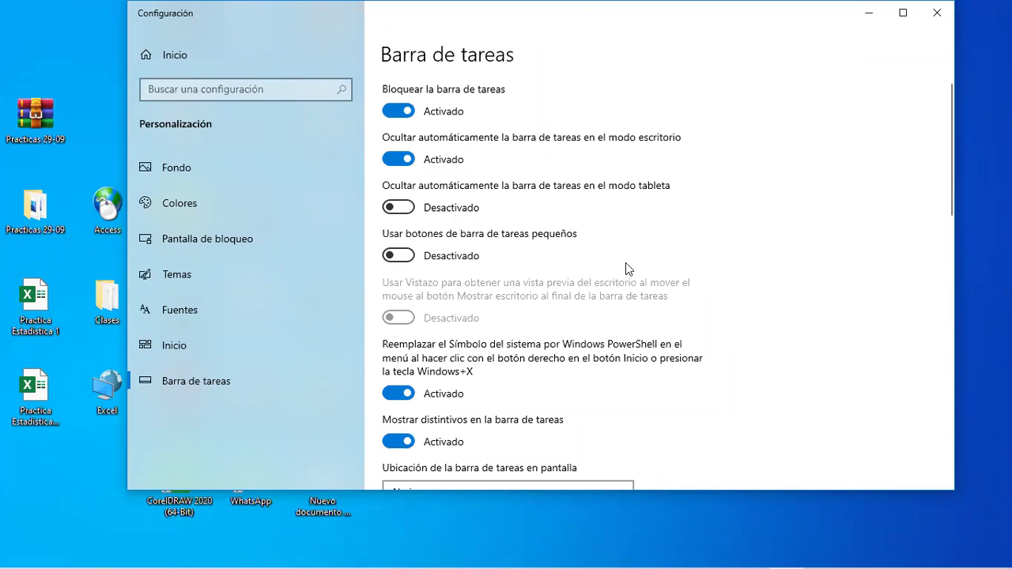
{"action": "left_click", "coordinate": [388, 161]}
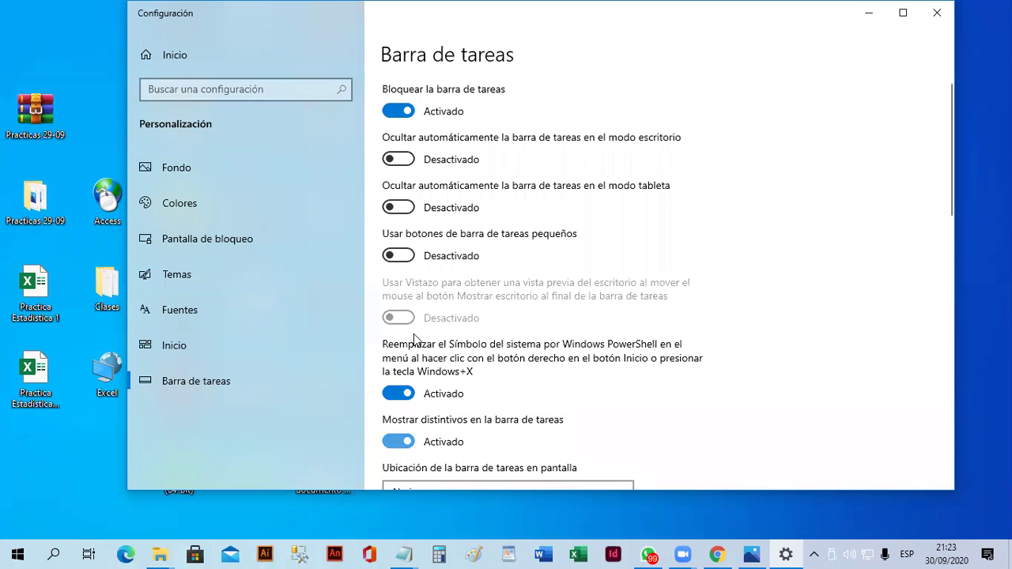
Turn on "Usar botones de barra de tareas pequeños" and look over the resized taskbar
{"action": "left_click", "coordinate": [411, 265]}
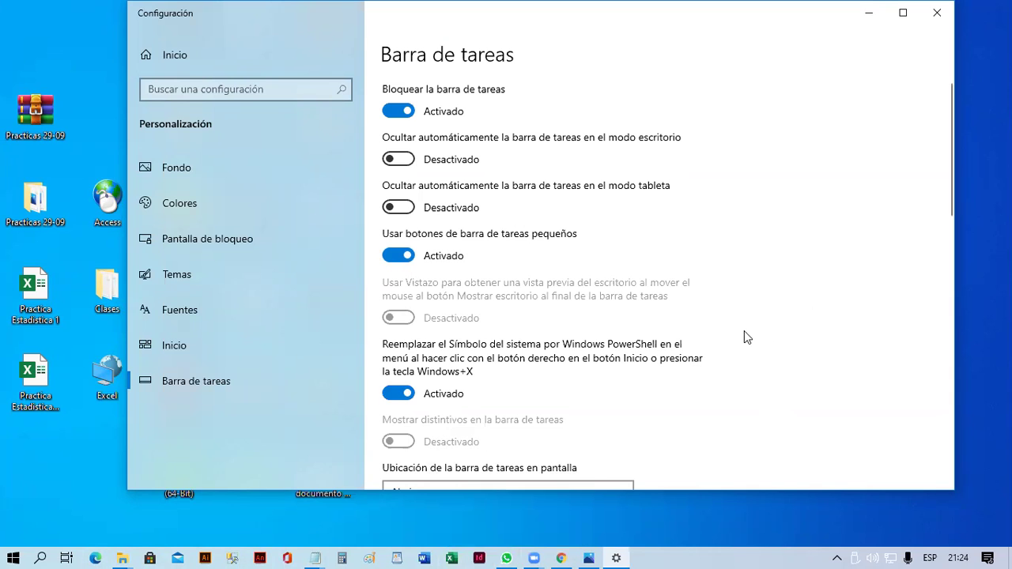
{"action": "scroll", "coordinate": [752, 330], "scroll_direction": "down", "scroll_amount": 3}
{"action": "scroll", "coordinate": [751, 330], "scroll_direction": "down", "scroll_amount": 1}
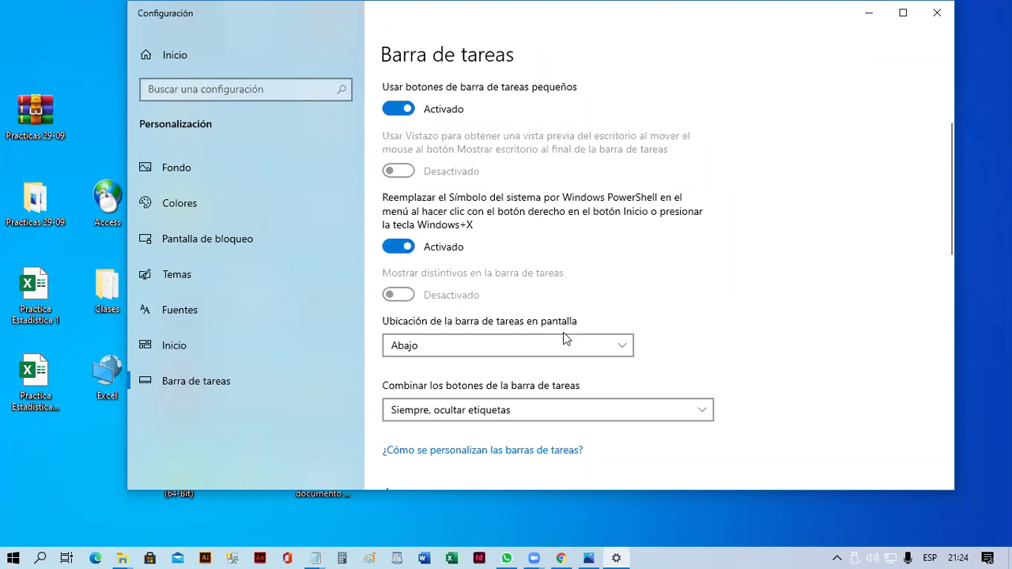
{"action": "scroll", "coordinate": [565, 338], "scroll_direction": "up", "scroll_amount": 3}
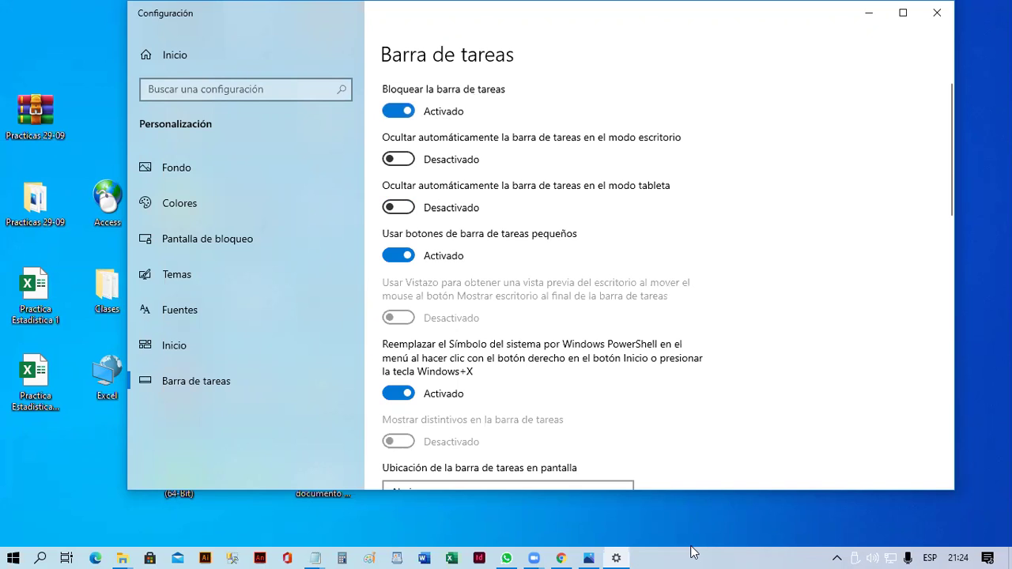
{"action": "left_click", "coordinate": [737, 539]}
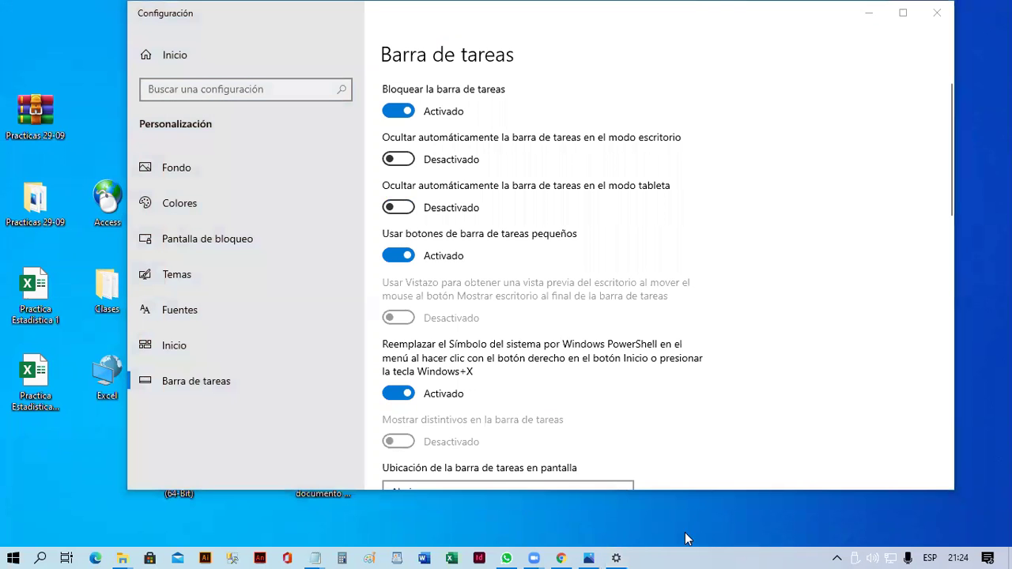
Cycle the taskbar's on-screen location through Izquierda, Arriba and Derecha, and return it to Abajo
{"action": "scroll", "coordinate": [523, 306], "scroll_direction": "down", "scroll_amount": 3}
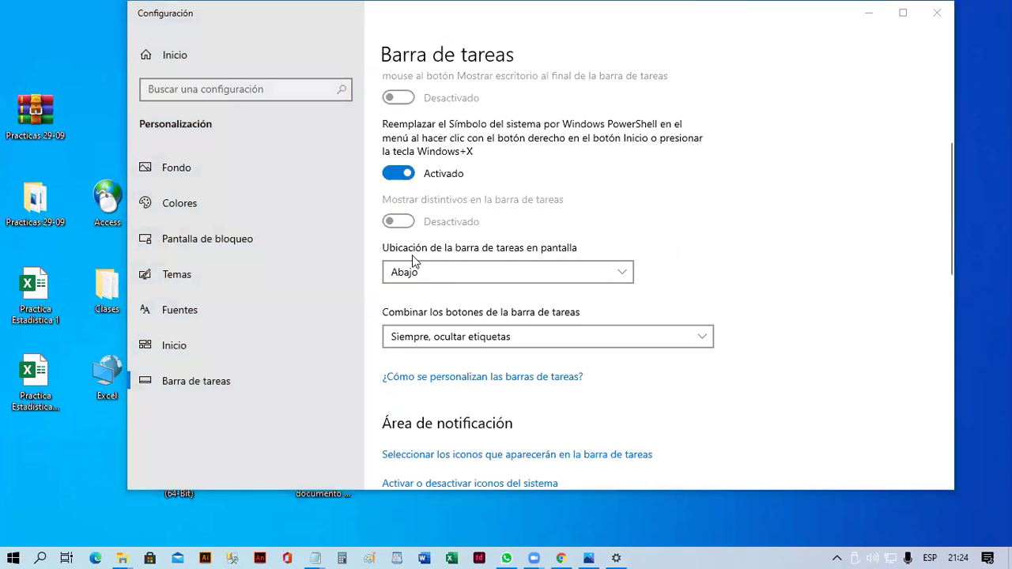
{"action": "left_click", "coordinate": [612, 273]}
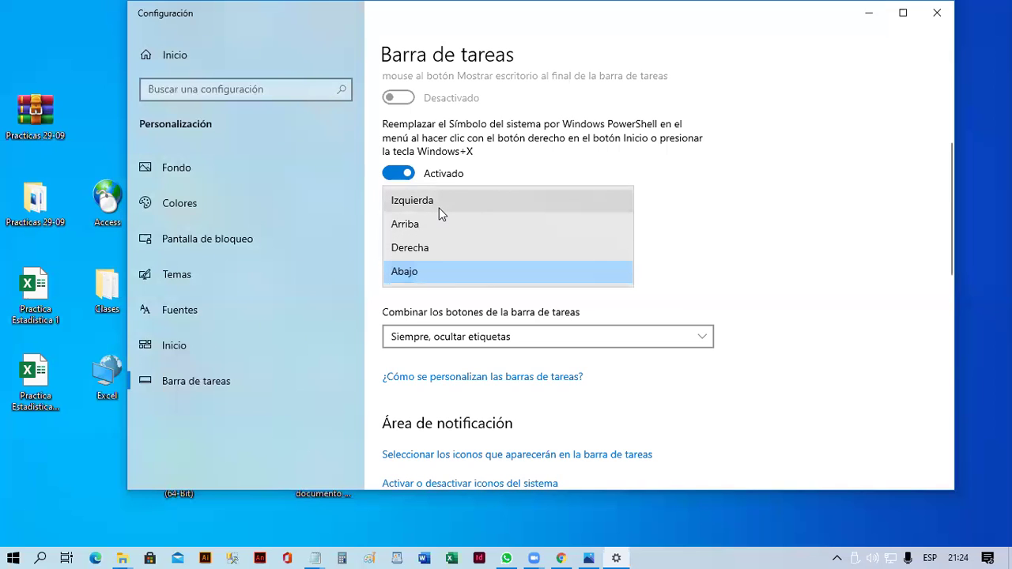
{"action": "left_click", "coordinate": [439, 208]}
{"action": "left_click", "coordinate": [454, 274]}
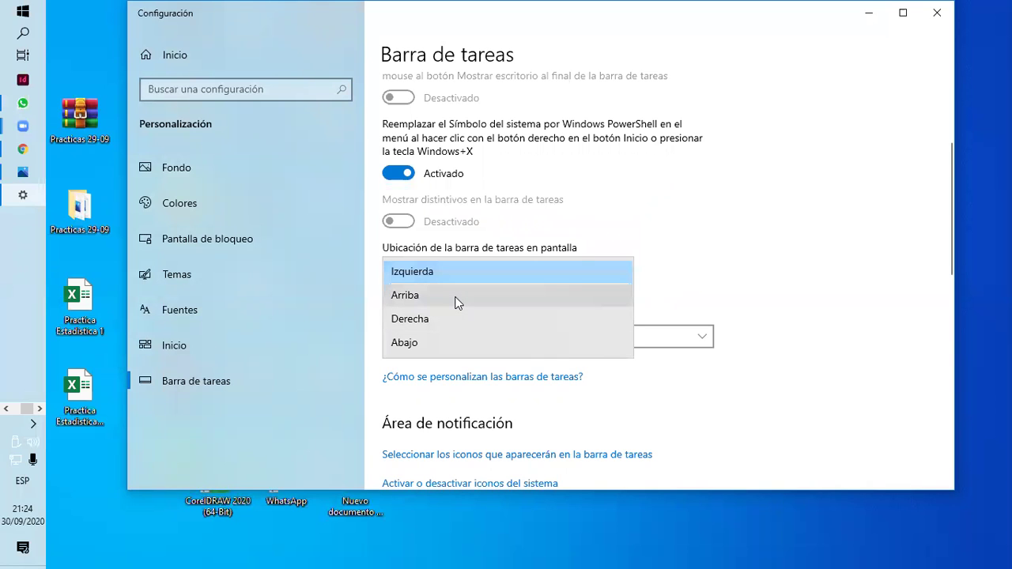
{"action": "left_click", "coordinate": [457, 302]}
{"action": "left_click", "coordinate": [459, 298]}
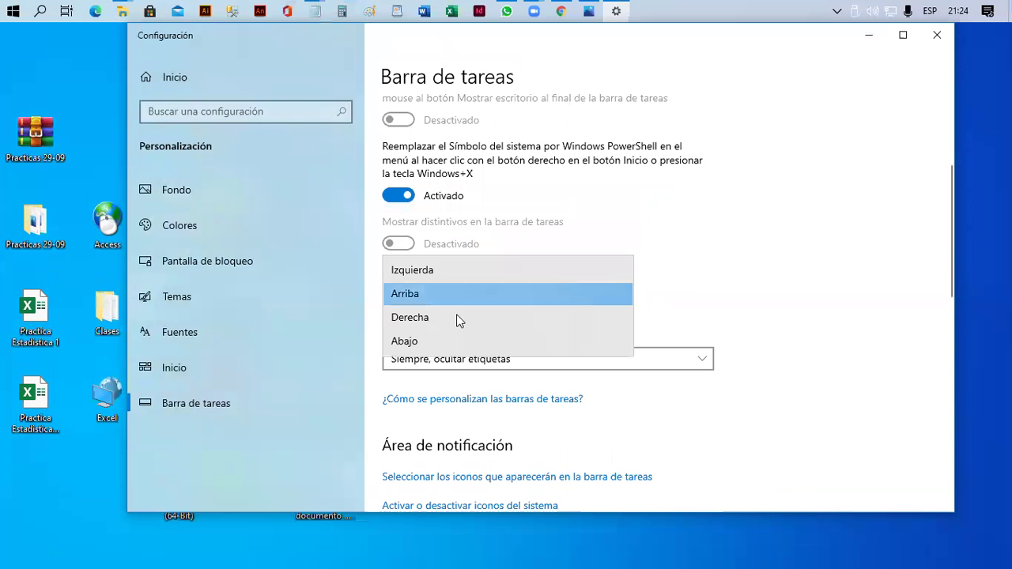
{"action": "left_click", "coordinate": [456, 317]}
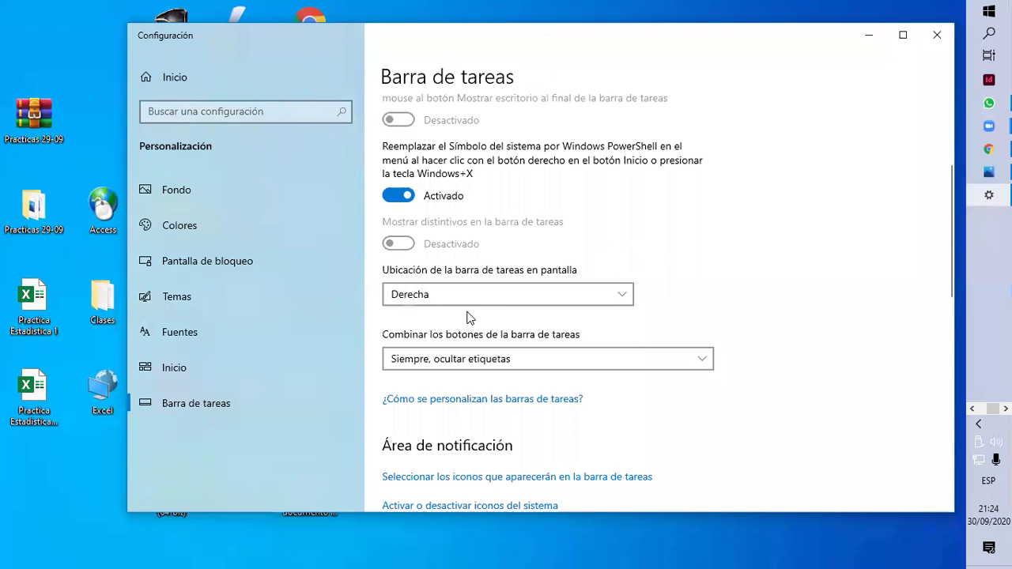
{"action": "left_click", "coordinate": [486, 303]}
{"action": "left_click", "coordinate": [476, 322]}
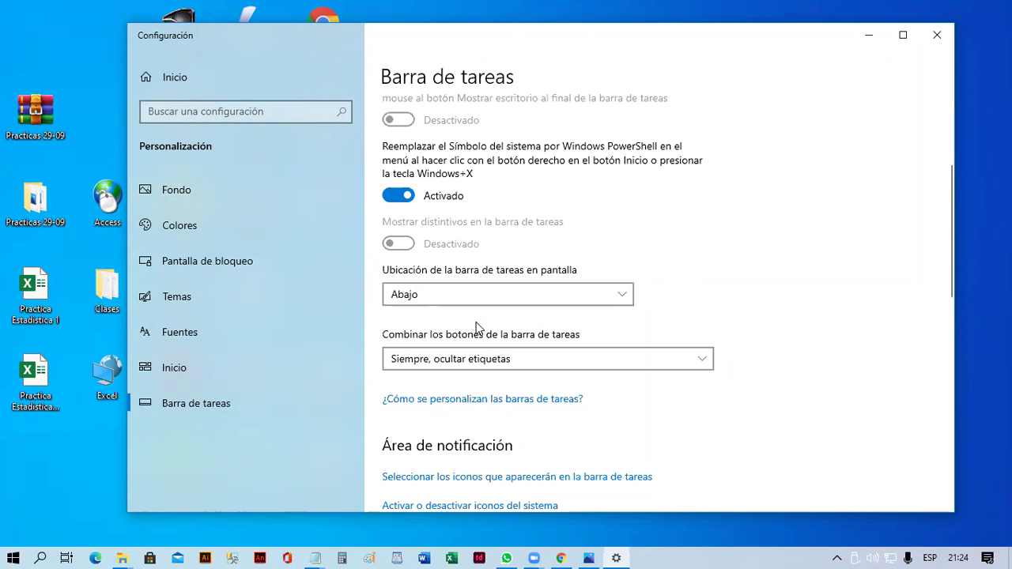
Try combining taskbar buttons with "Nunca" and "Cuando la barra de tareas está llena", and restore "Siempre, ocultar etiquetas"
{"action": "left_click", "coordinate": [706, 355]}
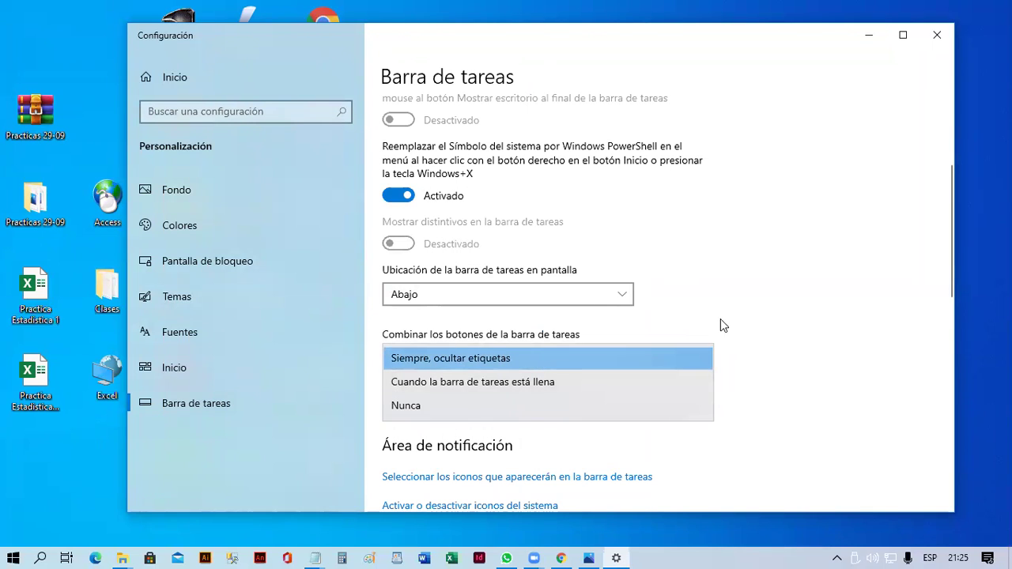
{"action": "left_click", "coordinate": [574, 415]}
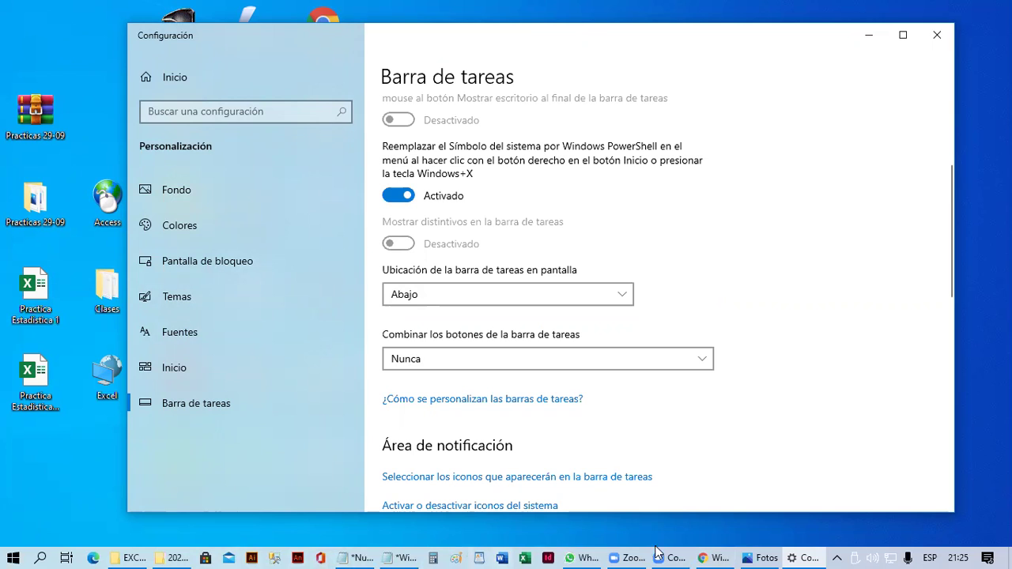
{"action": "left_click", "coordinate": [556, 362]}
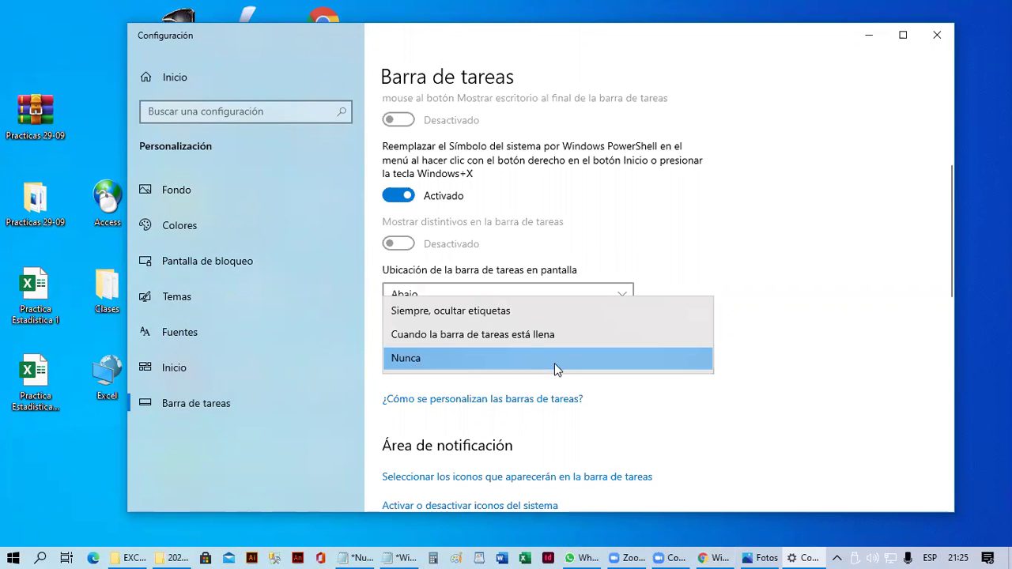
{"action": "left_click", "coordinate": [526, 347]}
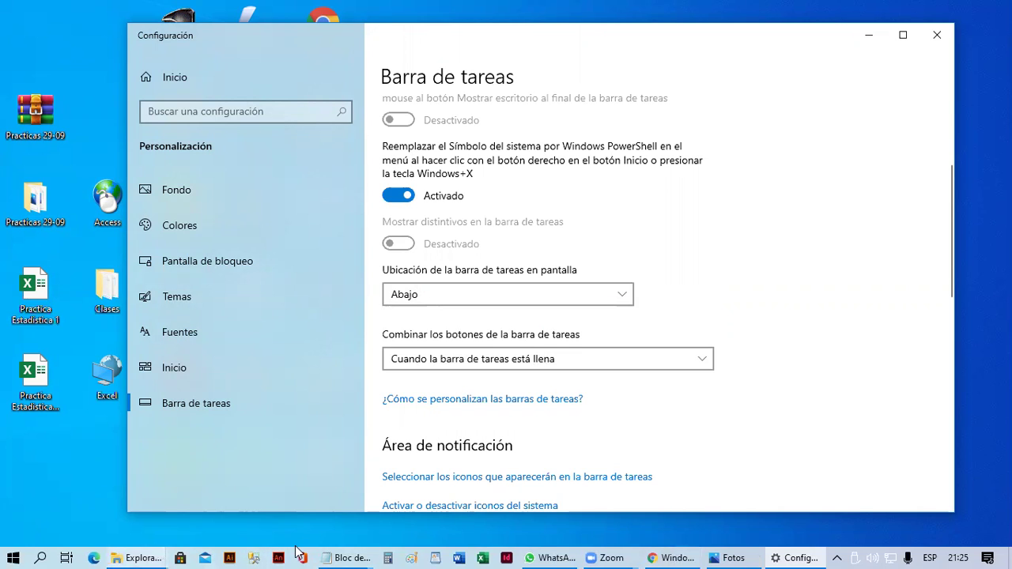
{"action": "left_click", "coordinate": [837, 556]}
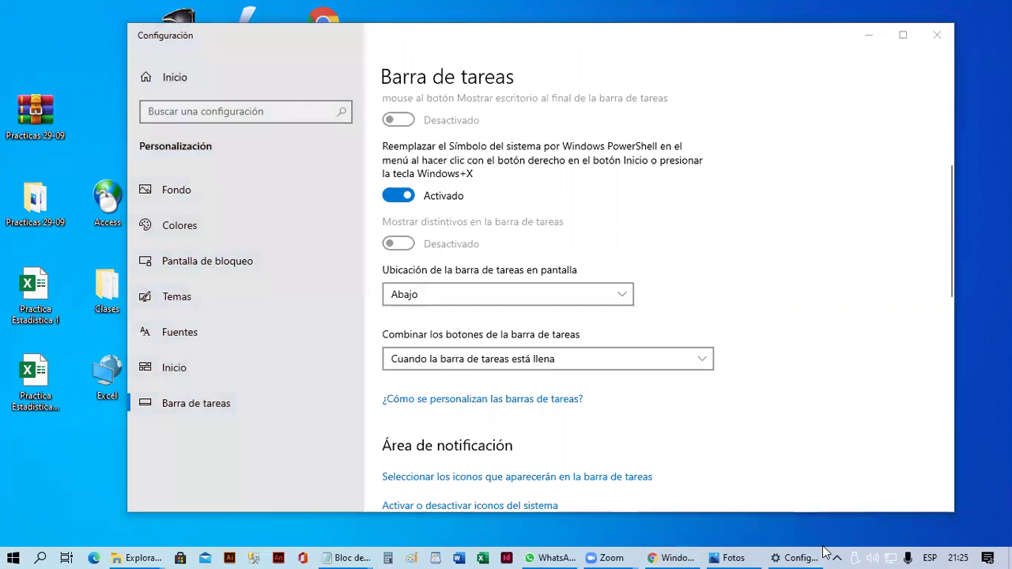
{"action": "left_click", "coordinate": [837, 555]}
{"action": "mouse_move", "coordinate": [815, 551]}
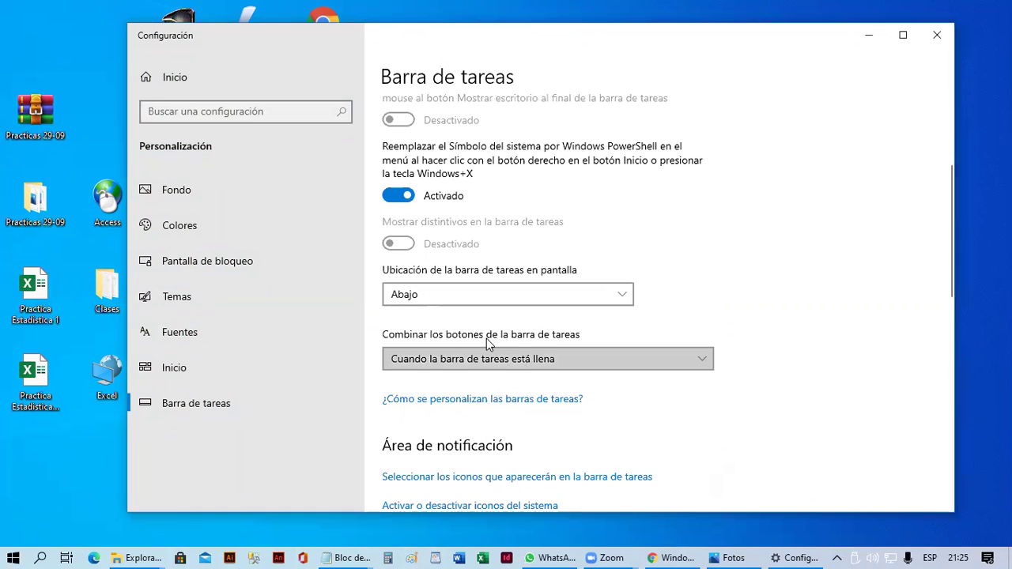
{"action": "left_click", "coordinate": [466, 358]}
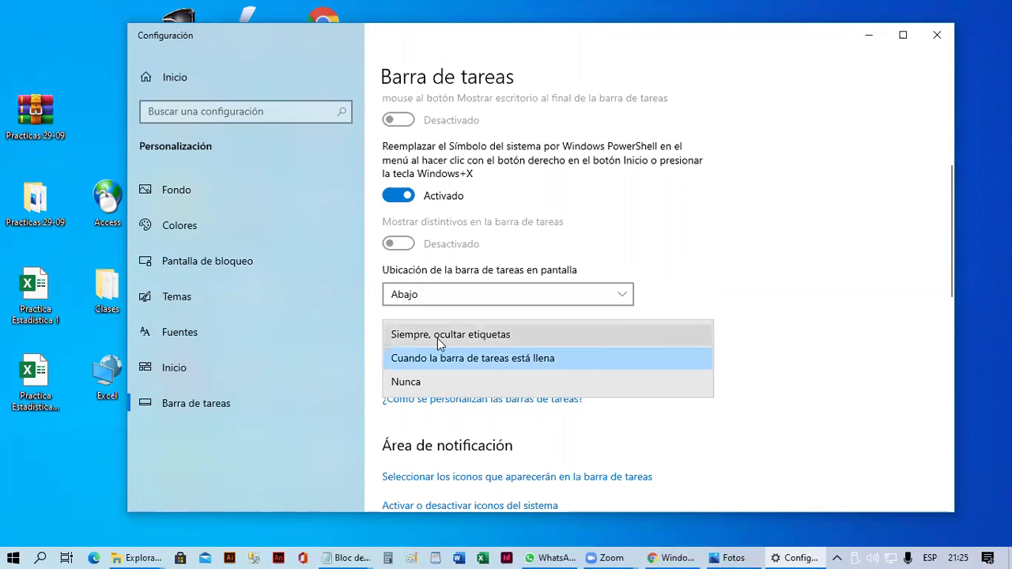
{"action": "left_click", "coordinate": [496, 335]}
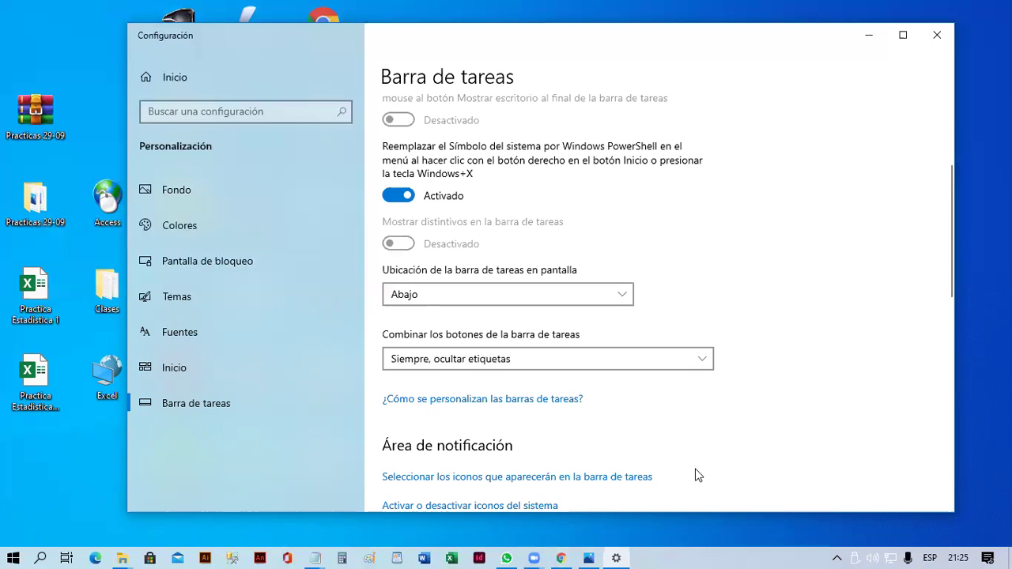
Examine the notification area options and the hidden tray icons, and review the taskbar settings covered so far
{"action": "scroll", "coordinate": [692, 447], "scroll_direction": "down", "scroll_amount": 3}
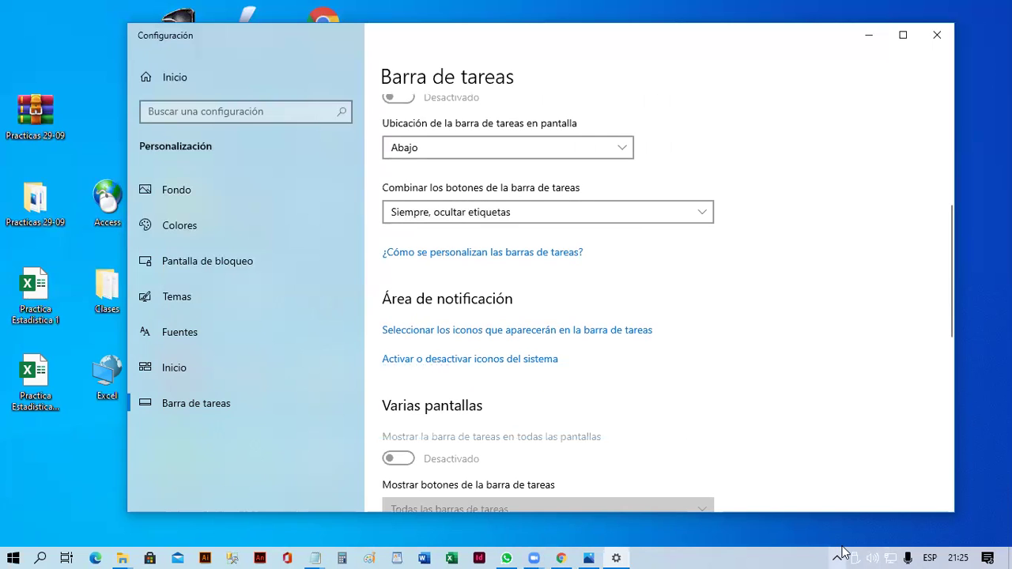
{"action": "left_click", "coordinate": [840, 556]}
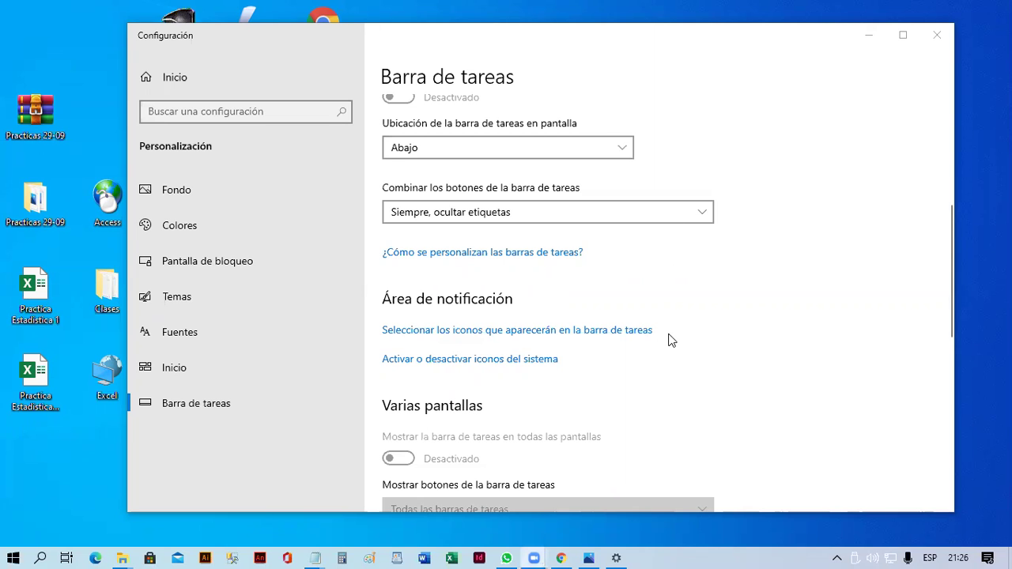
{"action": "scroll", "coordinate": [671, 340], "scroll_direction": "up", "scroll_amount": 1}
{"action": "scroll", "coordinate": [671, 341], "scroll_direction": "up", "scroll_amount": 1}
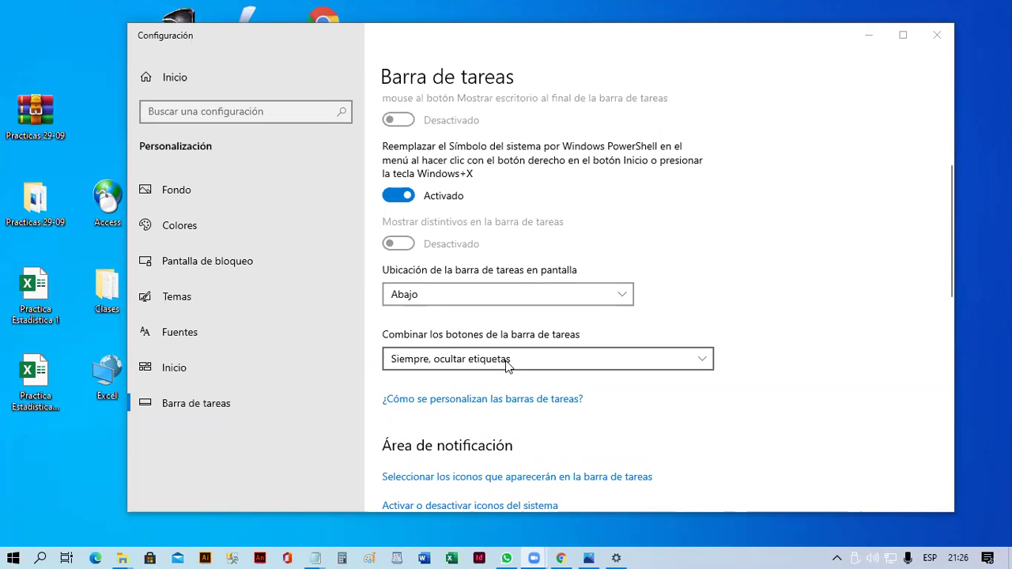
{"action": "scroll", "coordinate": [696, 205], "scroll_direction": "up", "scroll_amount": 3}
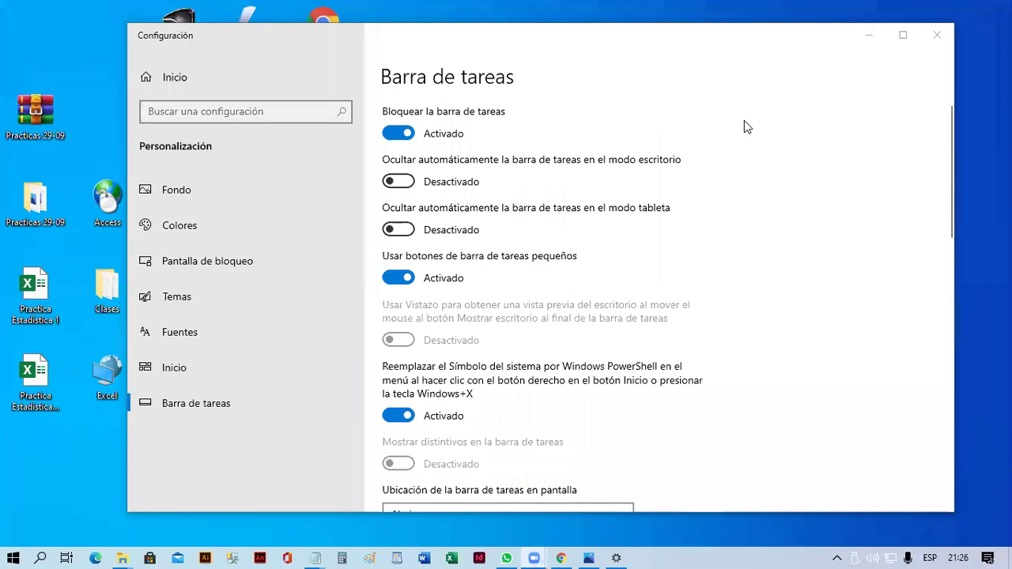
Set the taskbar's on-screen location to Izquierda in the taskbar settings
{"action": "scroll", "coordinate": [667, 261], "scroll_direction": "down", "scroll_amount": 3}
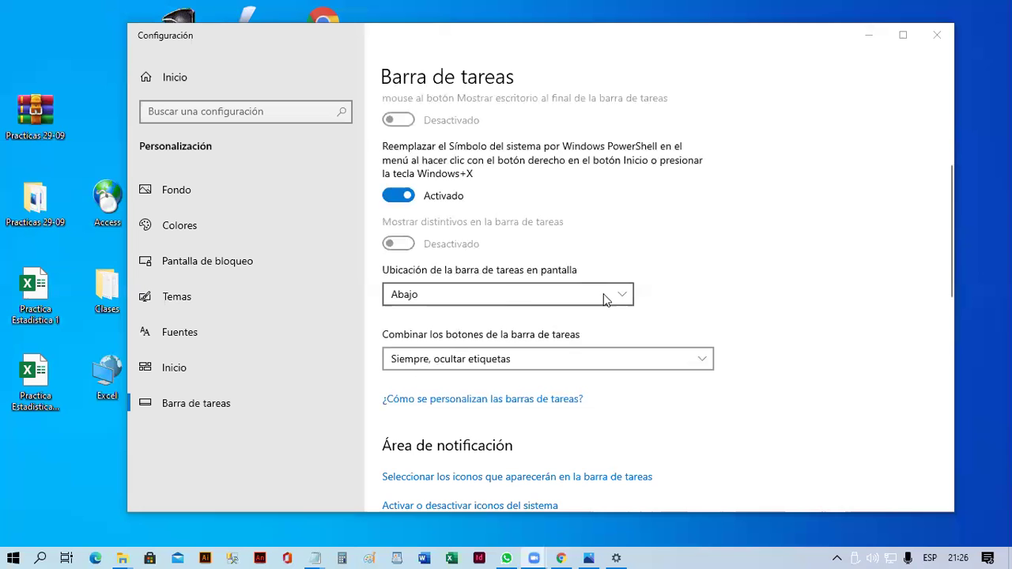
{"action": "left_click", "coordinate": [621, 297]}
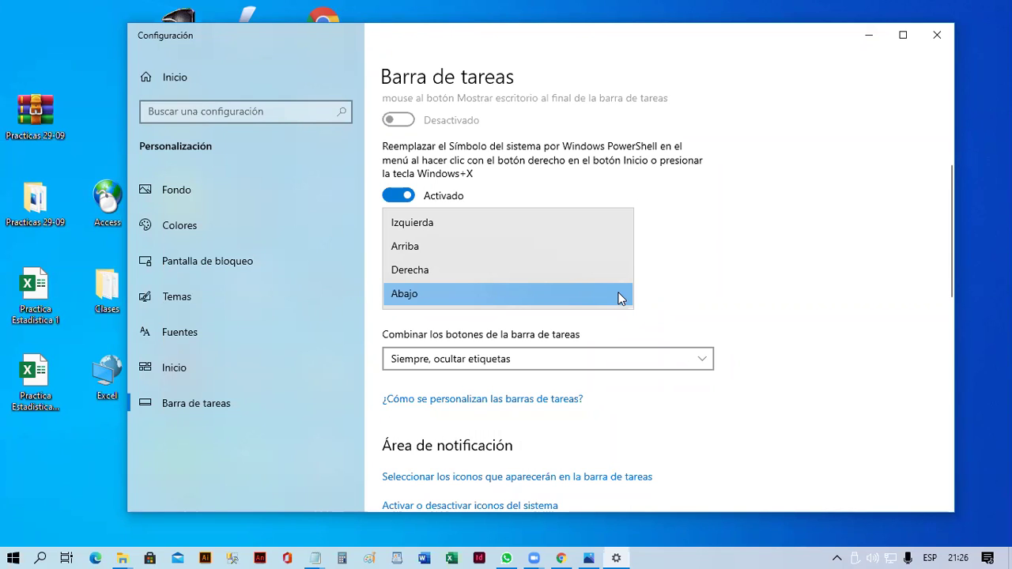
{"action": "left_click", "coordinate": [707, 271]}
{"action": "left_click", "coordinate": [464, 286]}
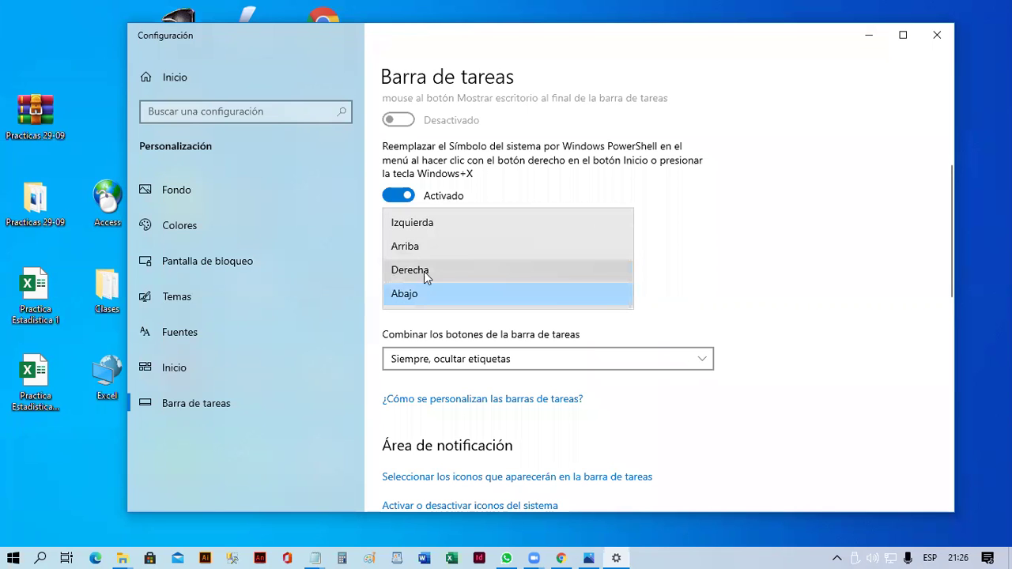
{"action": "left_click", "coordinate": [426, 228]}
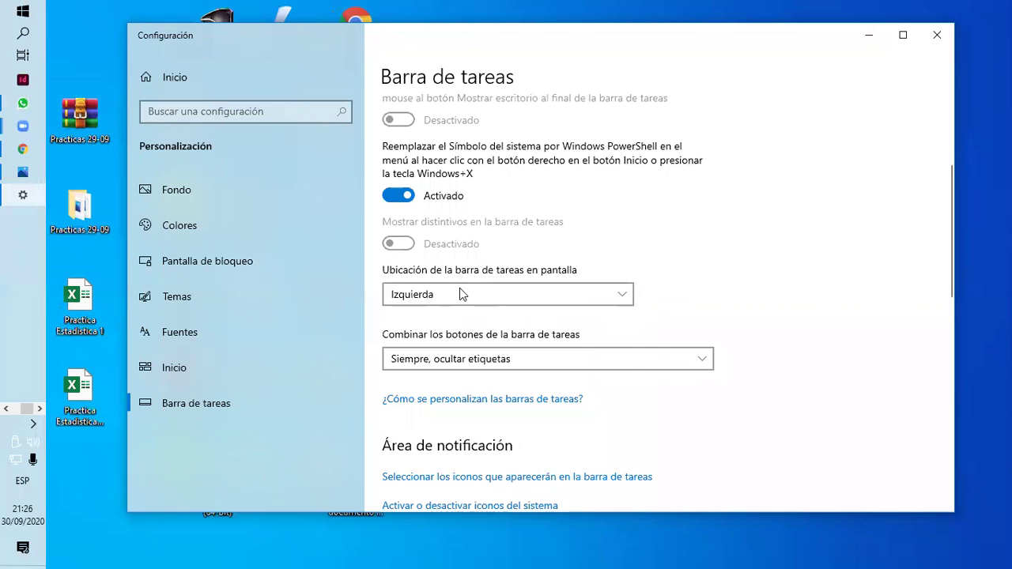
Move the taskbar's on-screen location to Arriba and Derecha in turn, and return it to Abajo
{"action": "left_click", "coordinate": [462, 294]}
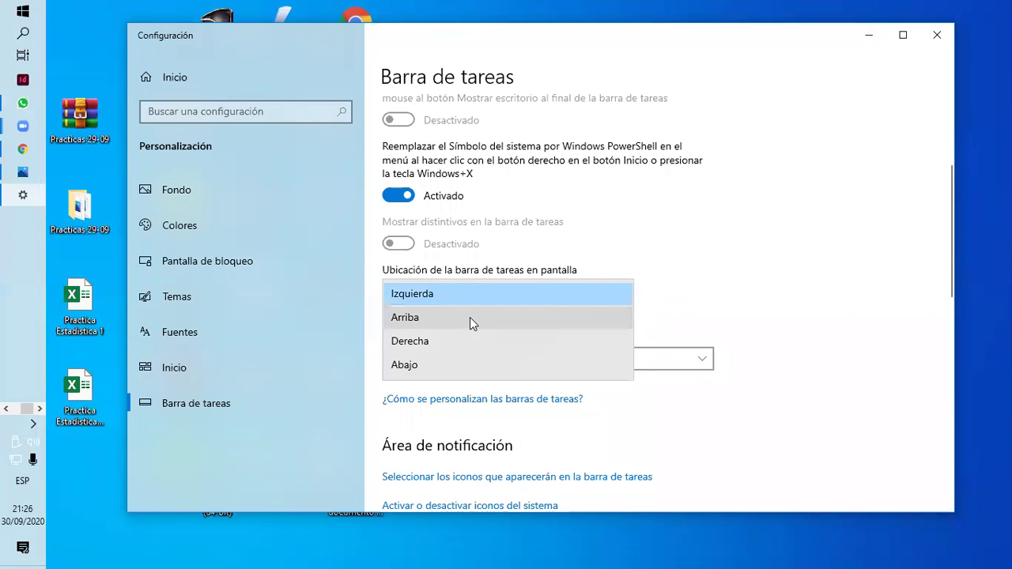
{"action": "left_click", "coordinate": [470, 317]}
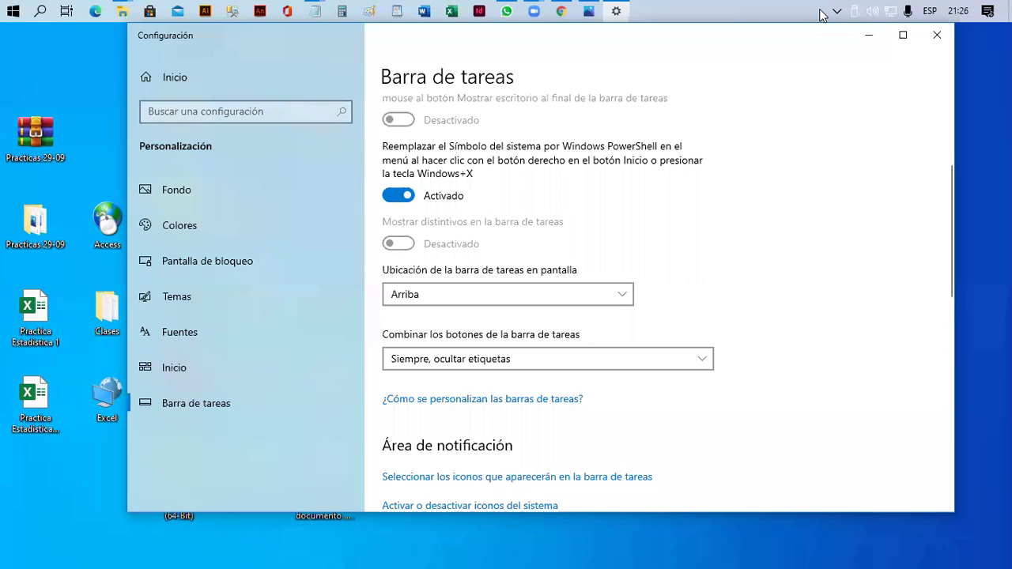
{"action": "left_click", "coordinate": [613, 304]}
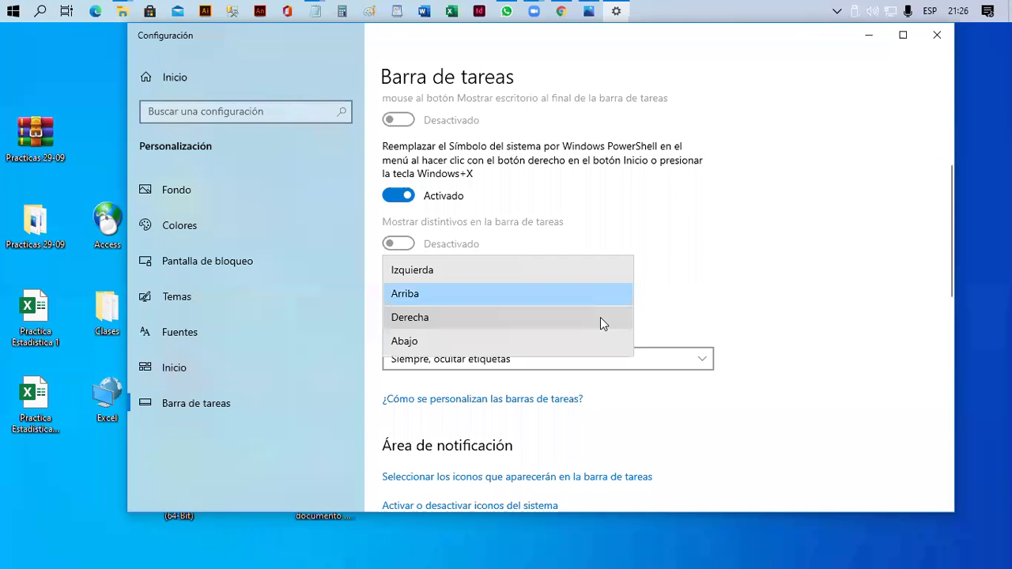
{"action": "left_click", "coordinate": [621, 317]}
{"action": "left_click", "coordinate": [601, 296]}
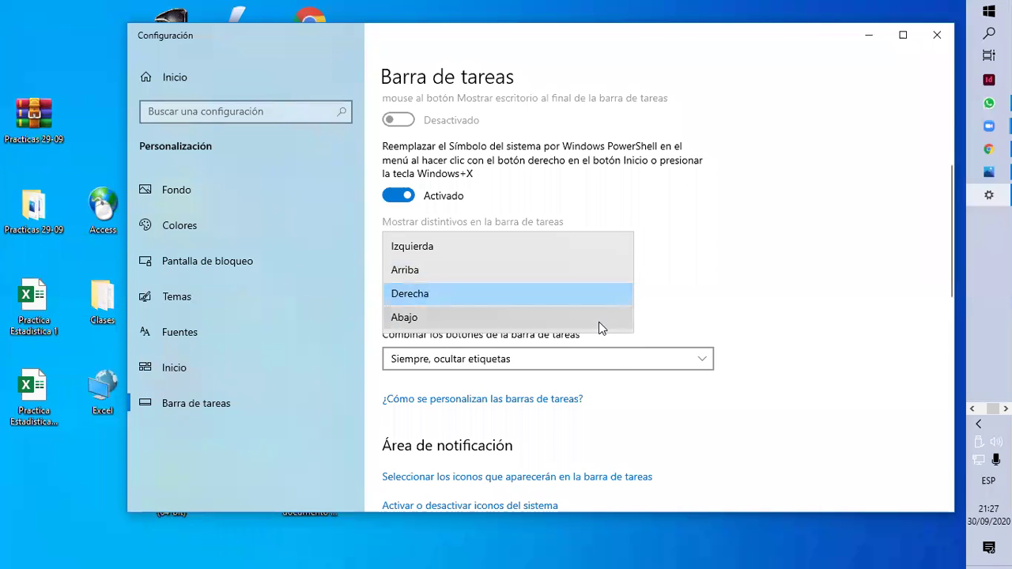
{"action": "left_click", "coordinate": [599, 320]}
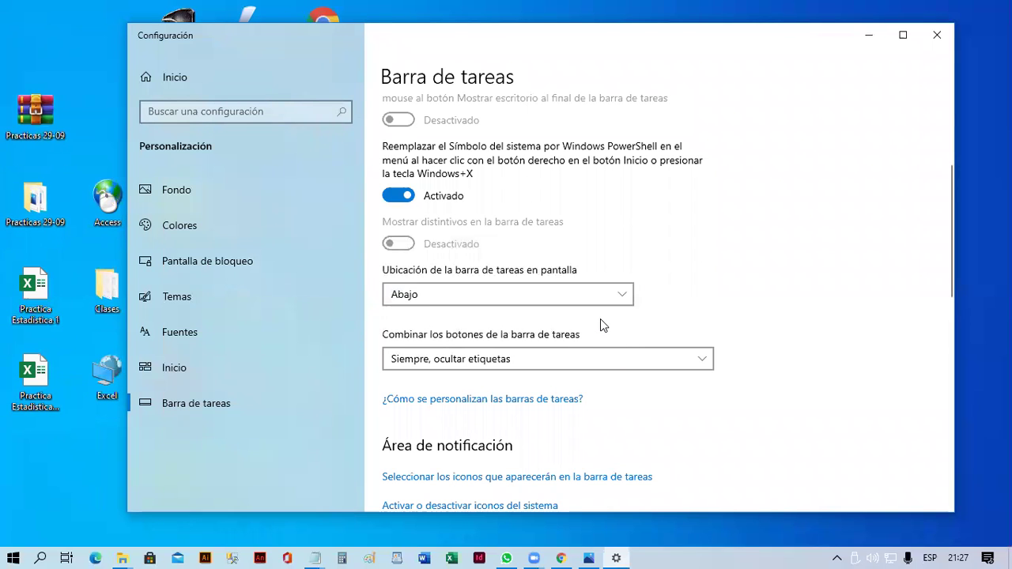
Try the taskbar button combining options "Nunca" and "Cuando la barra de tareas está llena", and restore "Siempre, ocultar etiquetas"
{"action": "scroll", "coordinate": [600, 319], "scroll_direction": "down", "scroll_amount": 2}
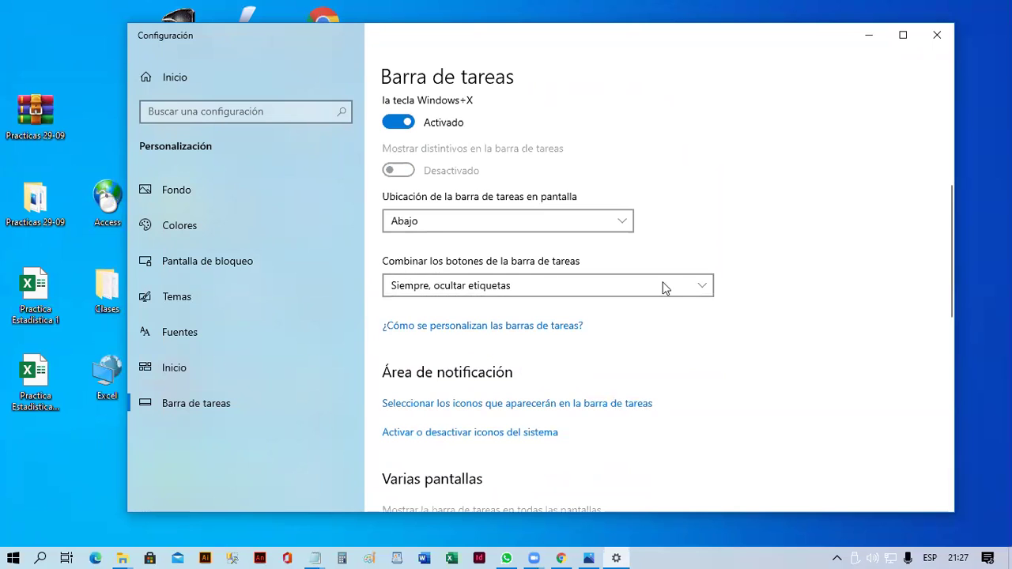
{"action": "left_click", "coordinate": [702, 285]}
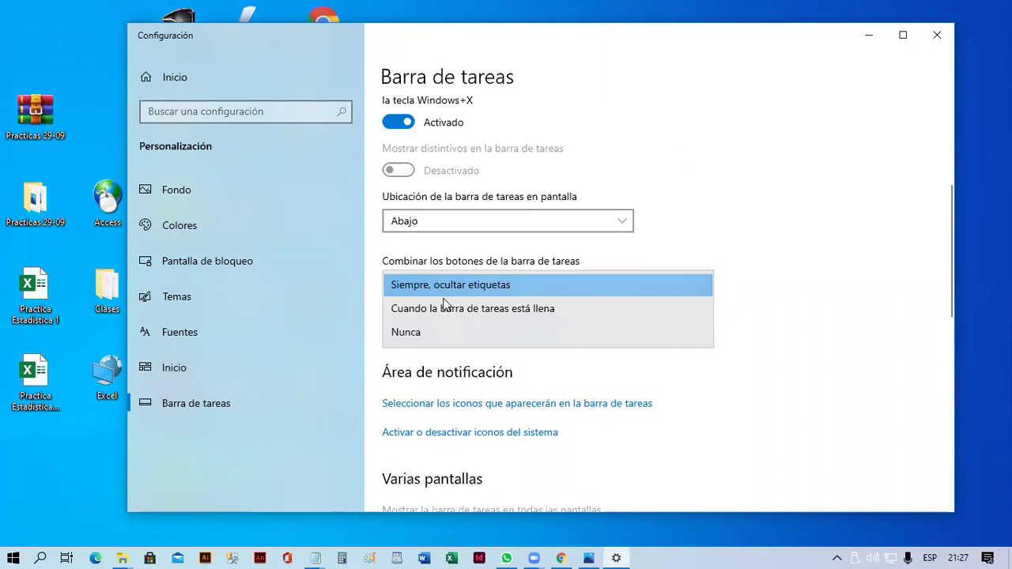
{"action": "left_click", "coordinate": [762, 255]}
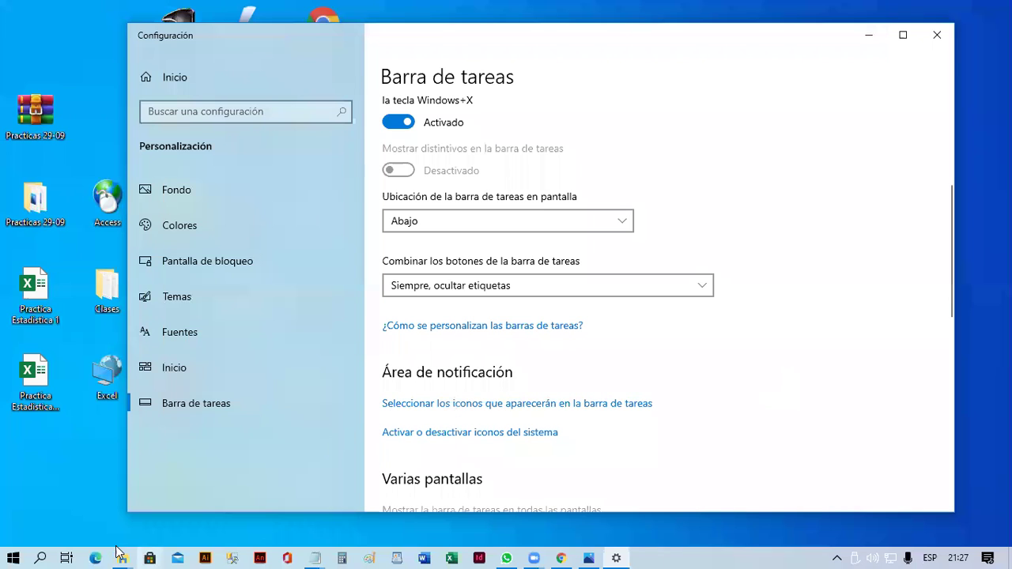
{"action": "mouse_move", "coordinate": [124, 553]}
{"action": "left_click", "coordinate": [707, 288]}
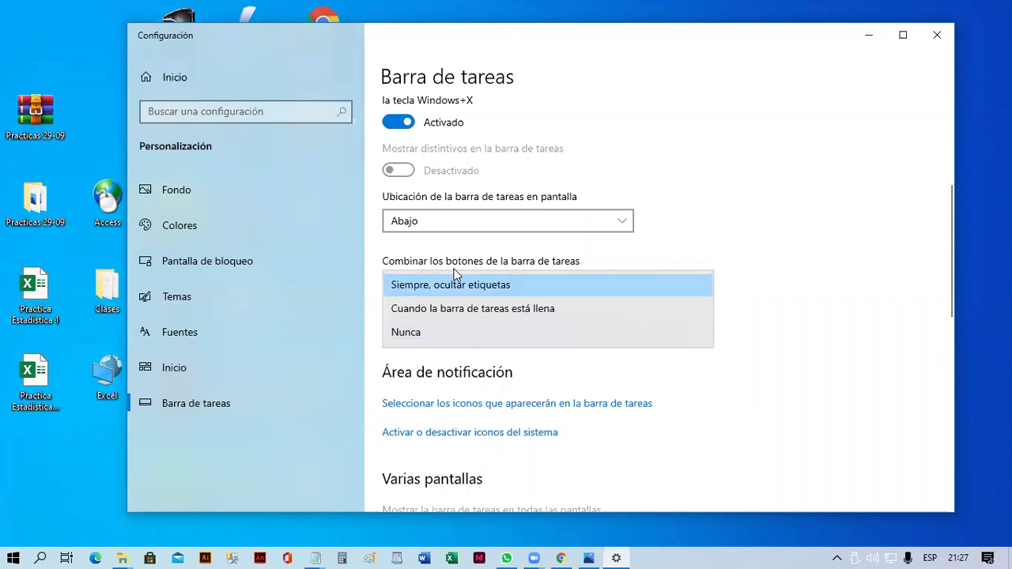
{"action": "left_click", "coordinate": [423, 336]}
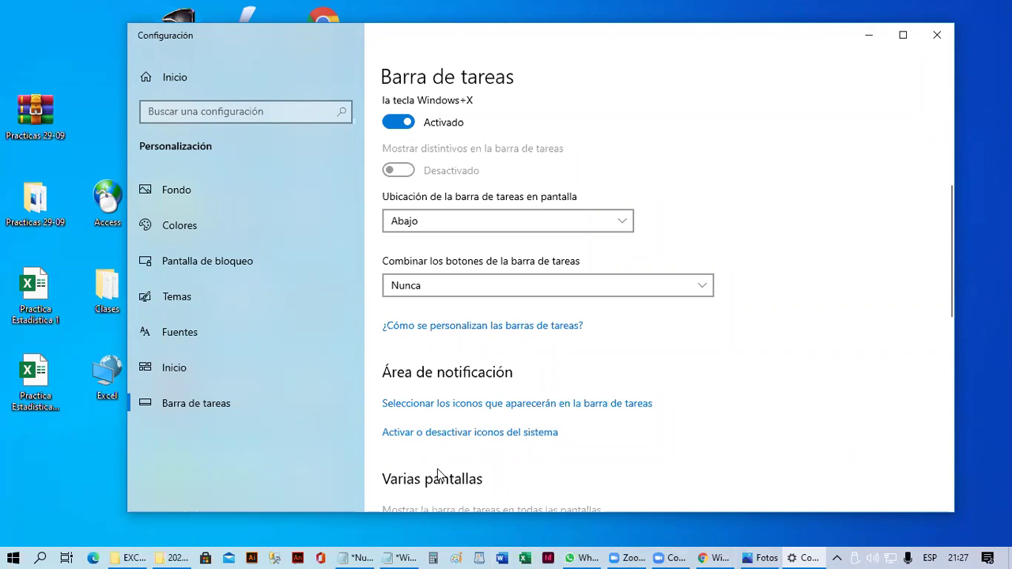
{"action": "left_click", "coordinate": [486, 288]}
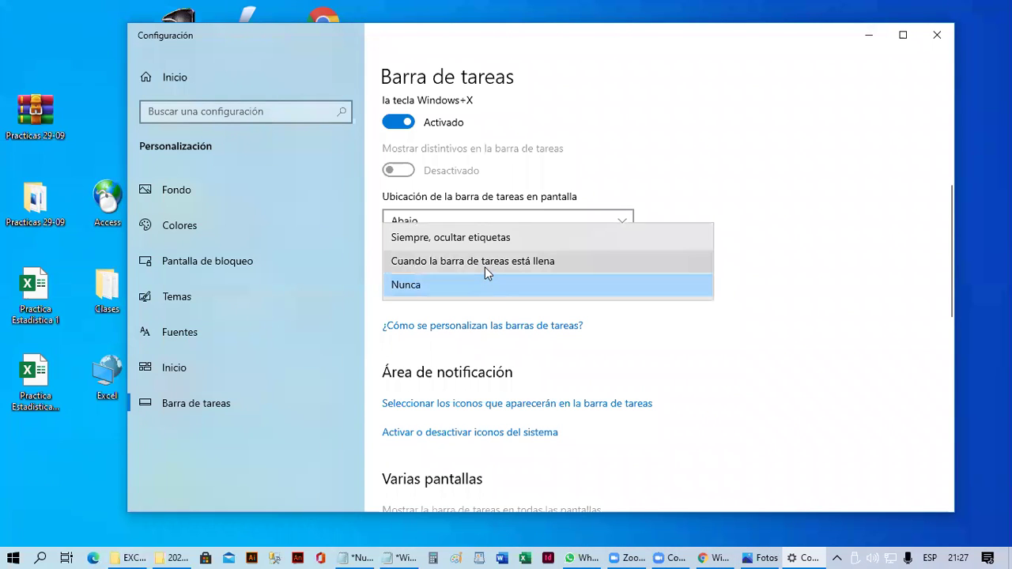
{"action": "left_click", "coordinate": [488, 265]}
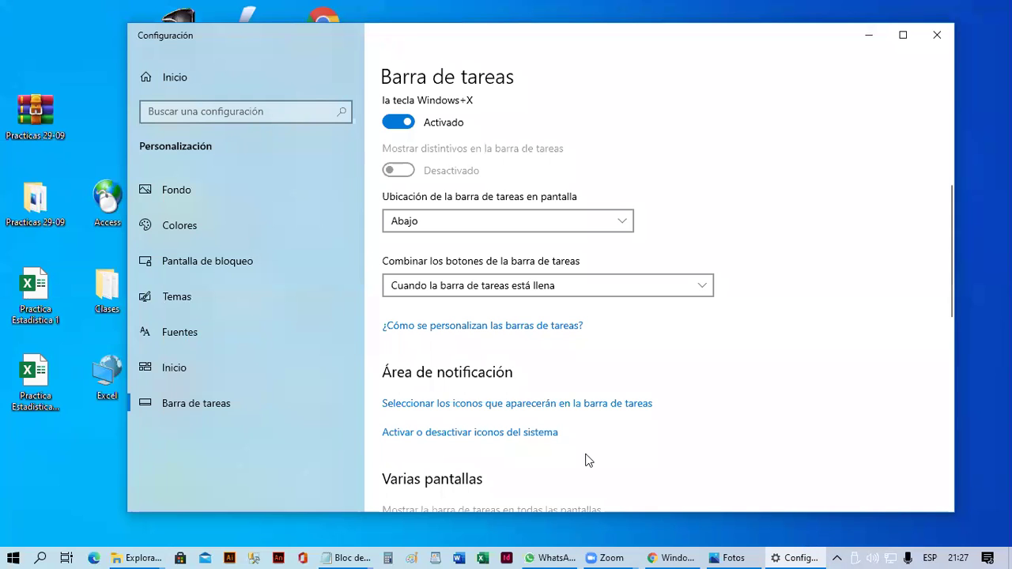
{"action": "left_click", "coordinate": [622, 222]}
{"action": "left_click", "coordinate": [671, 278]}
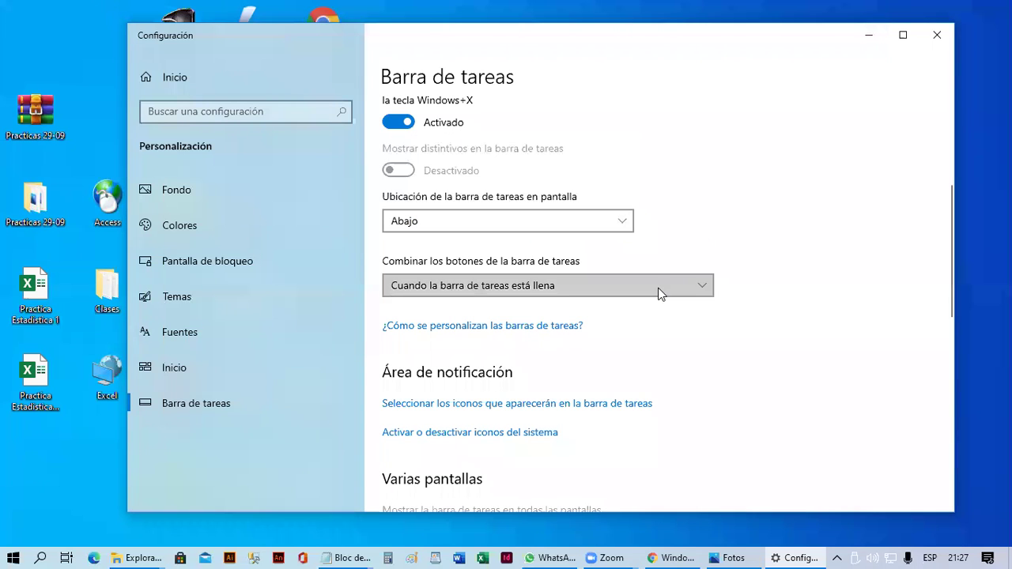
{"action": "left_click", "coordinate": [660, 291]}
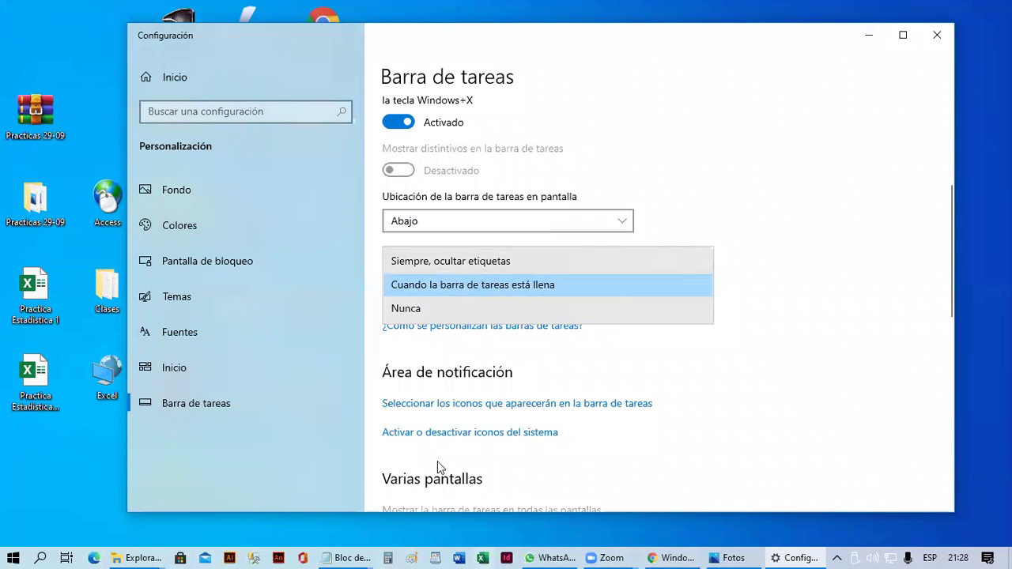
{"action": "left_click", "coordinate": [453, 263]}
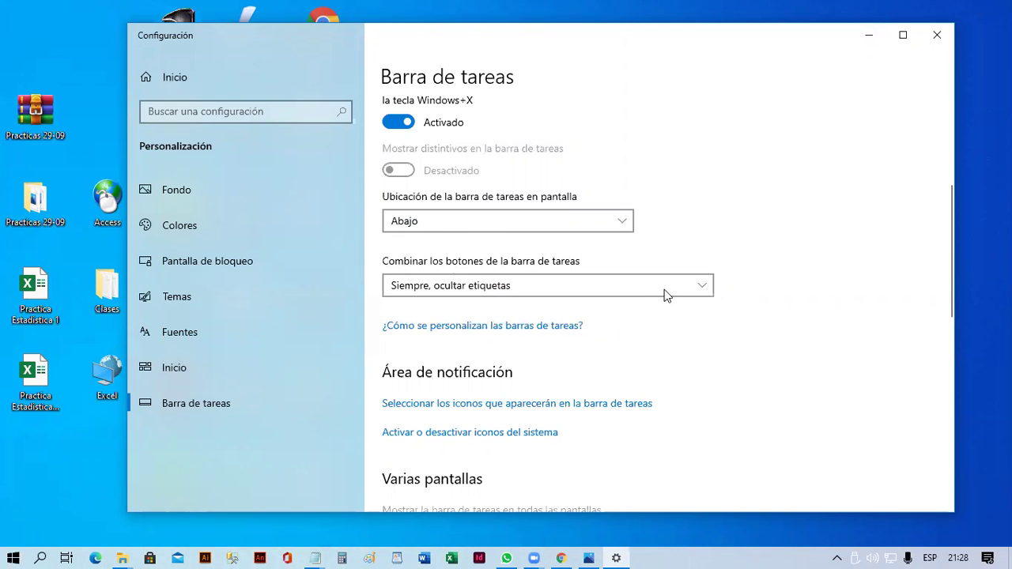
Open the notification area settings for selecting which icons appear on the taskbar
{"action": "scroll", "coordinate": [688, 184], "scroll_direction": "down", "scroll_amount": 2}
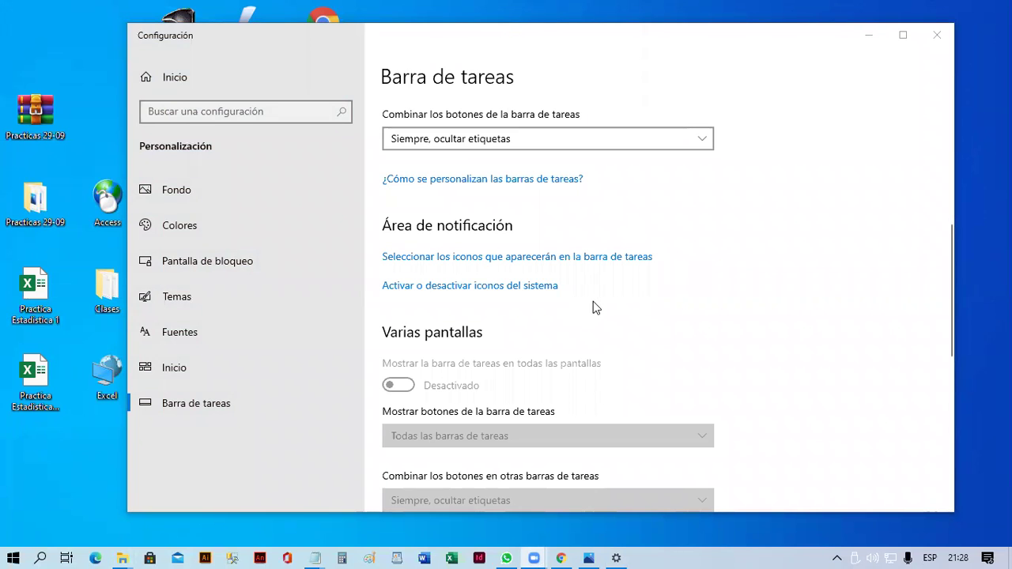
{"action": "left_click", "coordinate": [377, 230]}
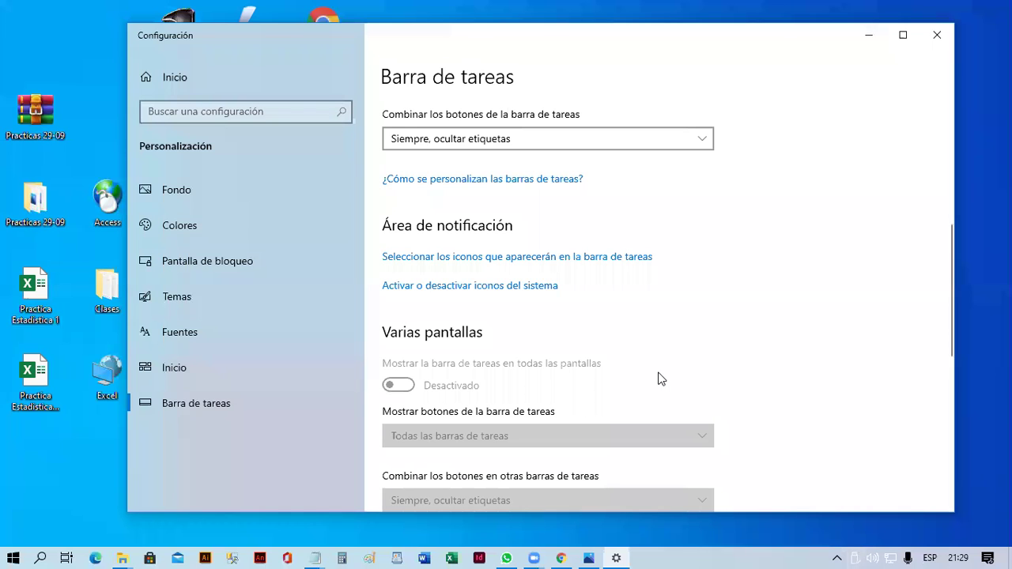
{"action": "scroll", "coordinate": [662, 377], "scroll_direction": "down", "scroll_amount": 2}
{"action": "scroll", "coordinate": [633, 374], "scroll_direction": "up", "scroll_amount": 2}
{"action": "left_click", "coordinate": [527, 266]}
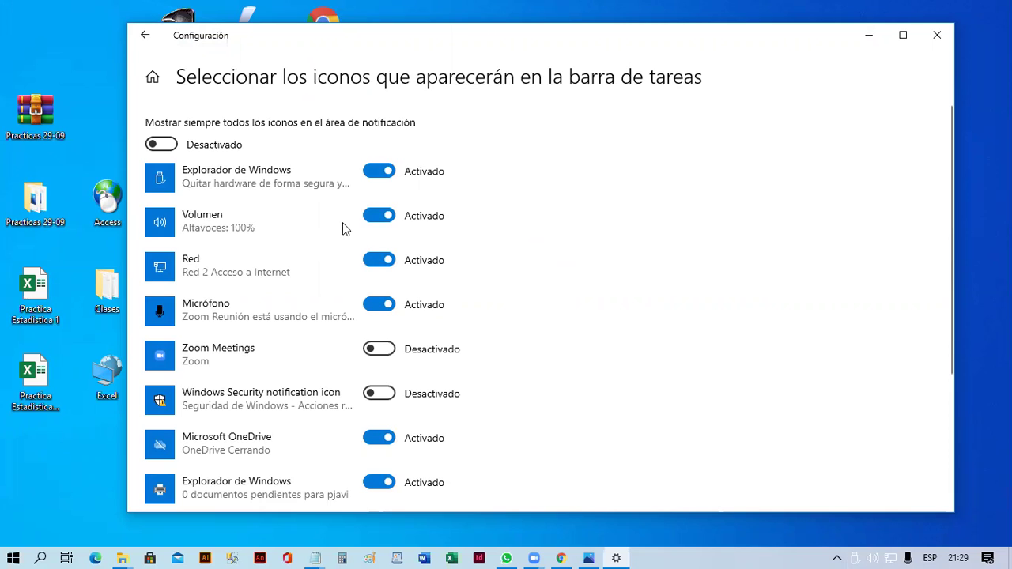
Switch the Volumen icon off, check it among the hidden tray icons, and switch it back on
{"action": "left_click", "coordinate": [374, 218]}
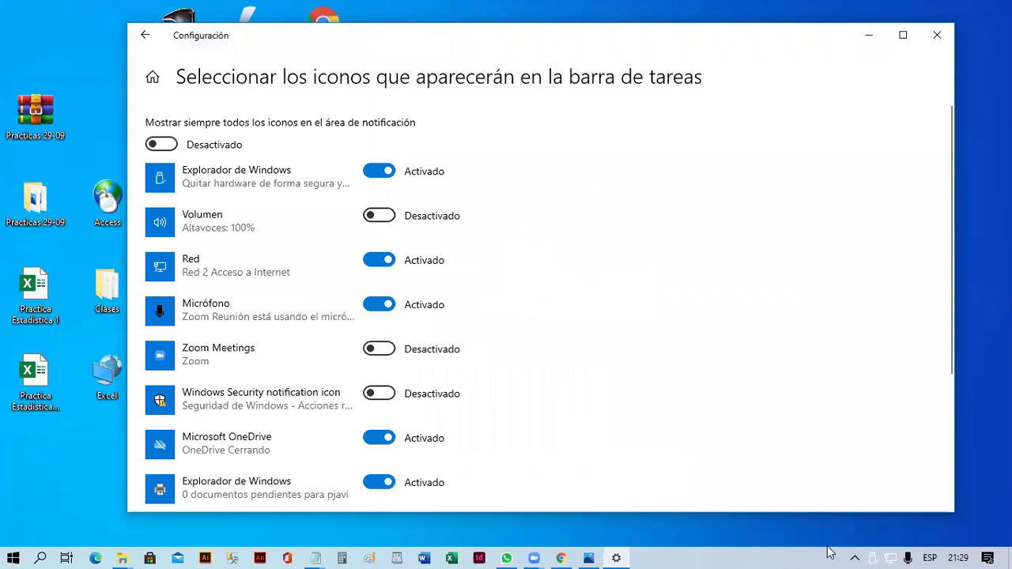
{"action": "left_click", "coordinate": [860, 553]}
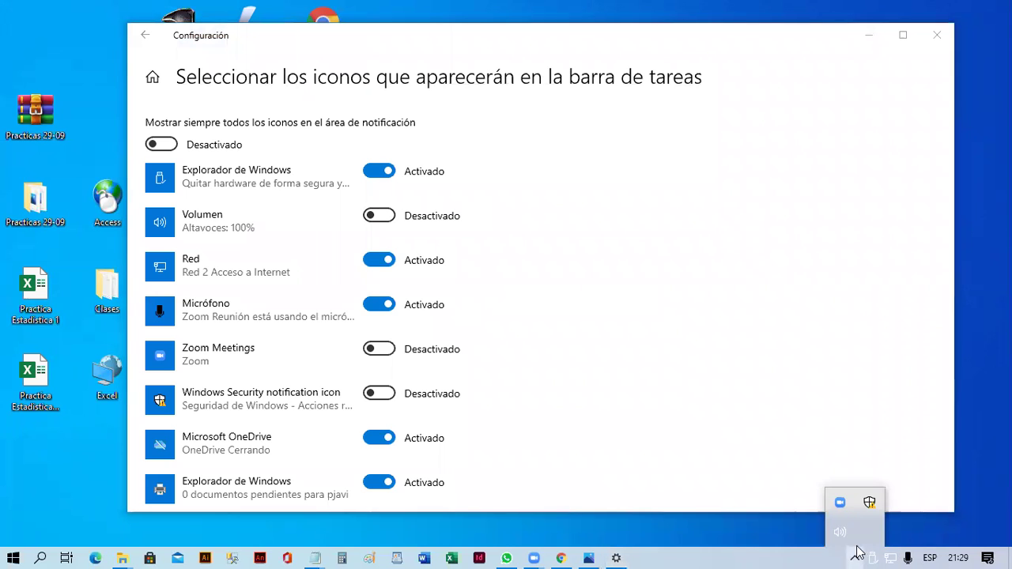
{"action": "left_click", "coordinate": [855, 548]}
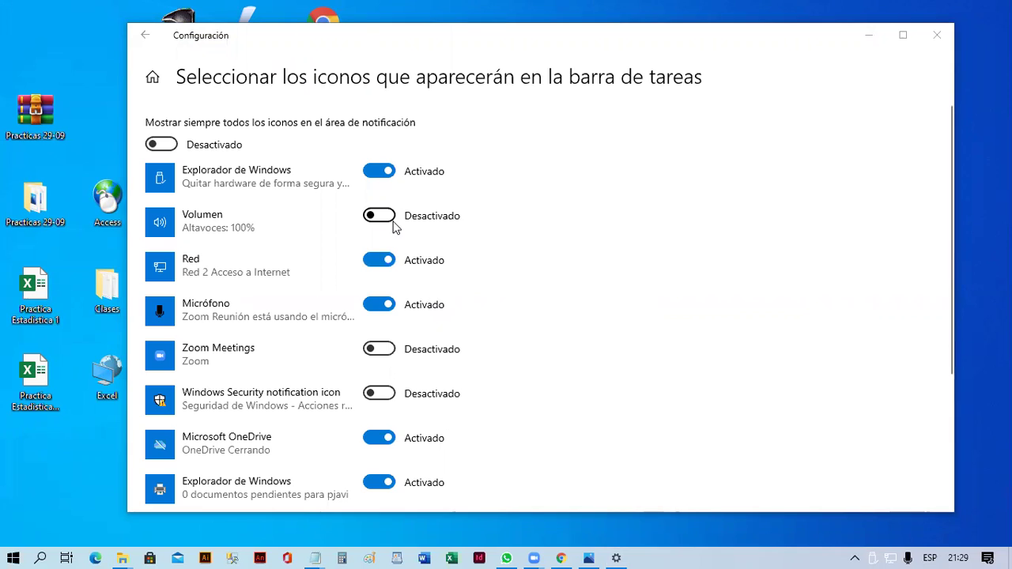
{"action": "left_click", "coordinate": [392, 222]}
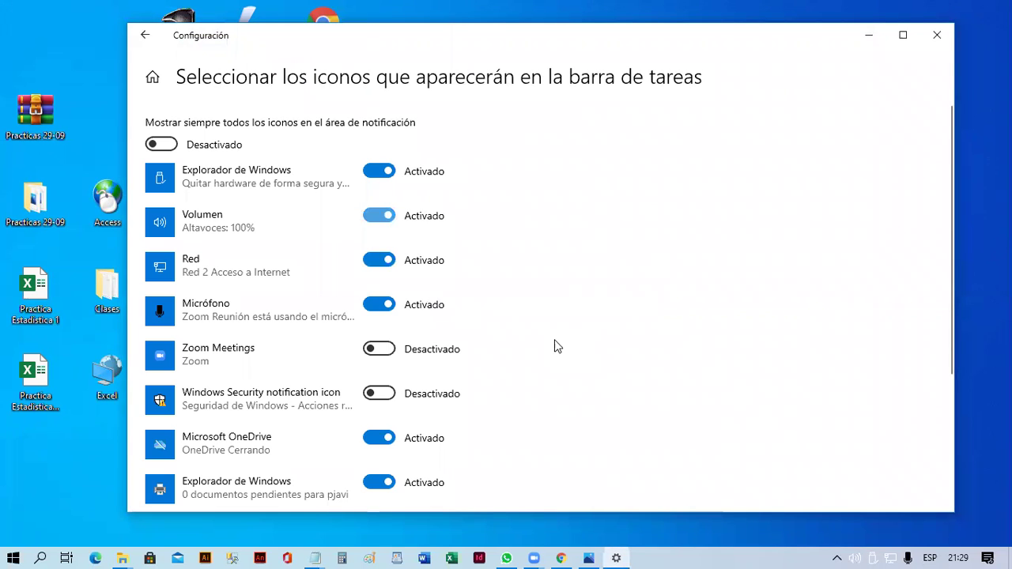
Refresh the desktop to redraw the notification area icons
{"action": "left_click", "coordinate": [859, 551]}
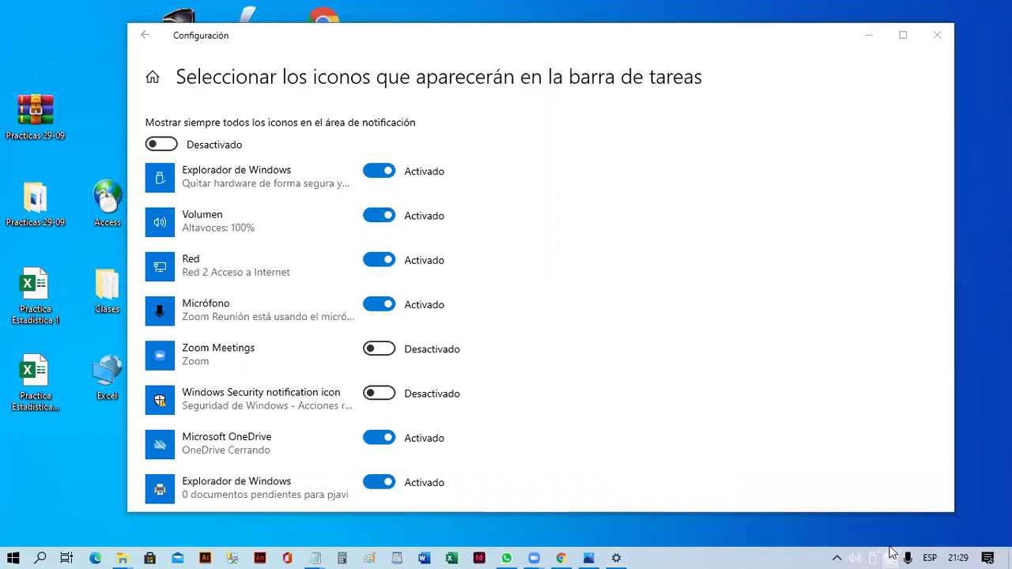
{"action": "right_click", "coordinate": [965, 441]}
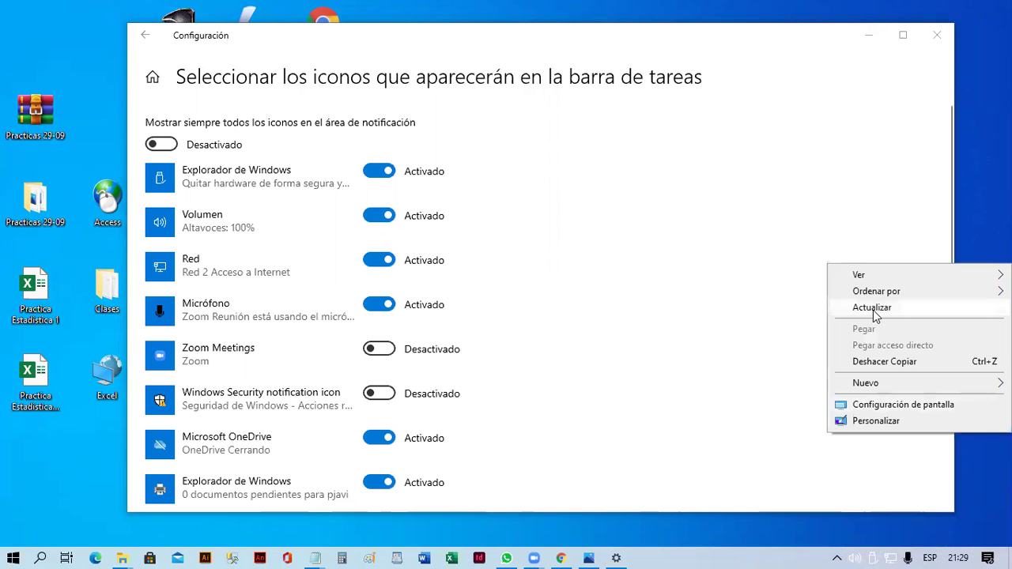
{"action": "left_click", "coordinate": [875, 314]}
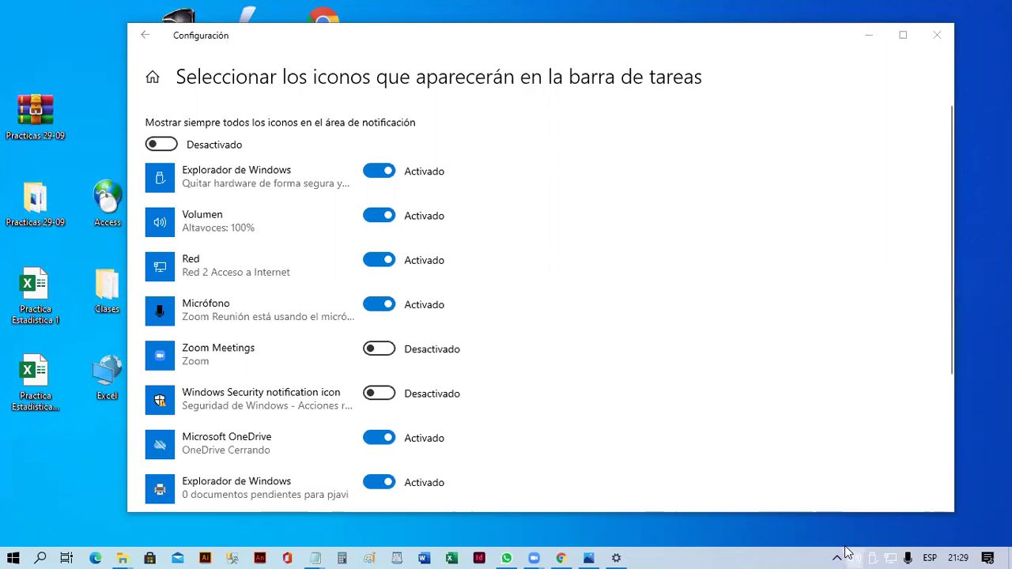
Apply the theme named Windows from the Temas personalization settings, and close the settings window
{"action": "right_click", "coordinate": [879, 508]}
{"action": "left_click", "coordinate": [878, 491]}
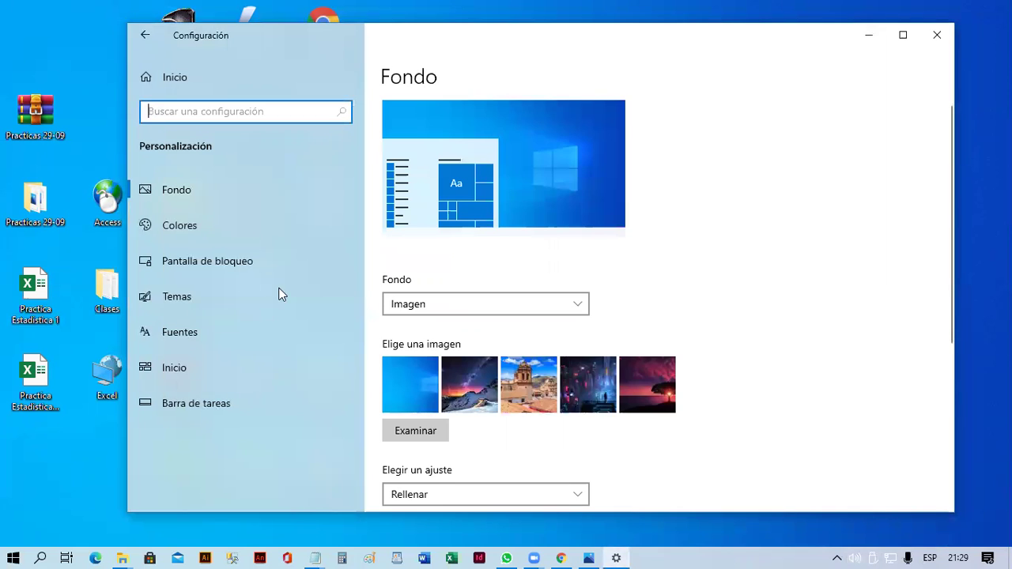
{"action": "left_click", "coordinate": [220, 299]}
{"action": "scroll", "coordinate": [556, 380], "scroll_direction": "down", "scroll_amount": 5}
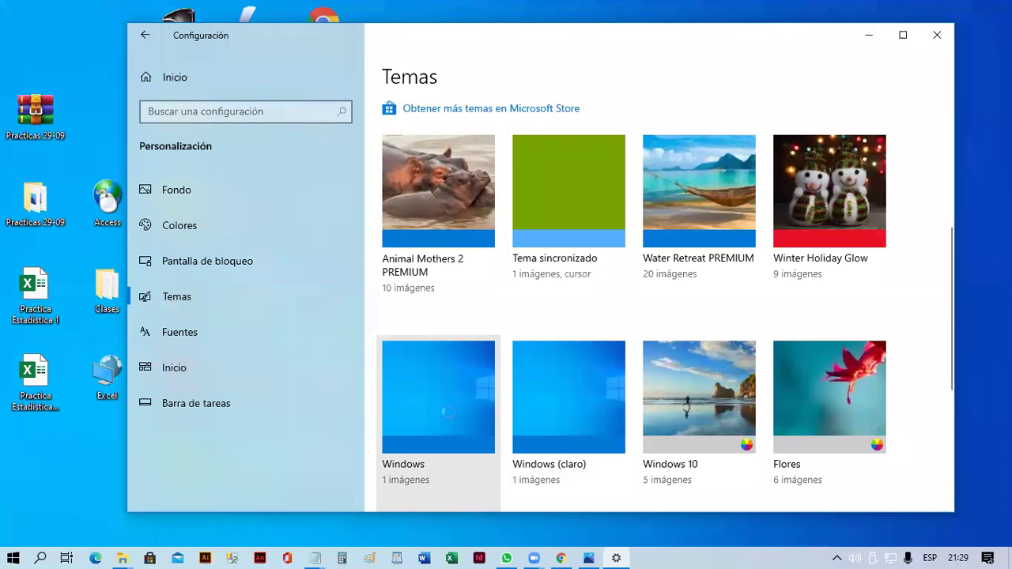
{"action": "left_click", "coordinate": [937, 37]}
Reopen the taskbar personalization settings from the desktop and go to the selection of icons shown on the taskbar
{"action": "right_click", "coordinate": [513, 315]}
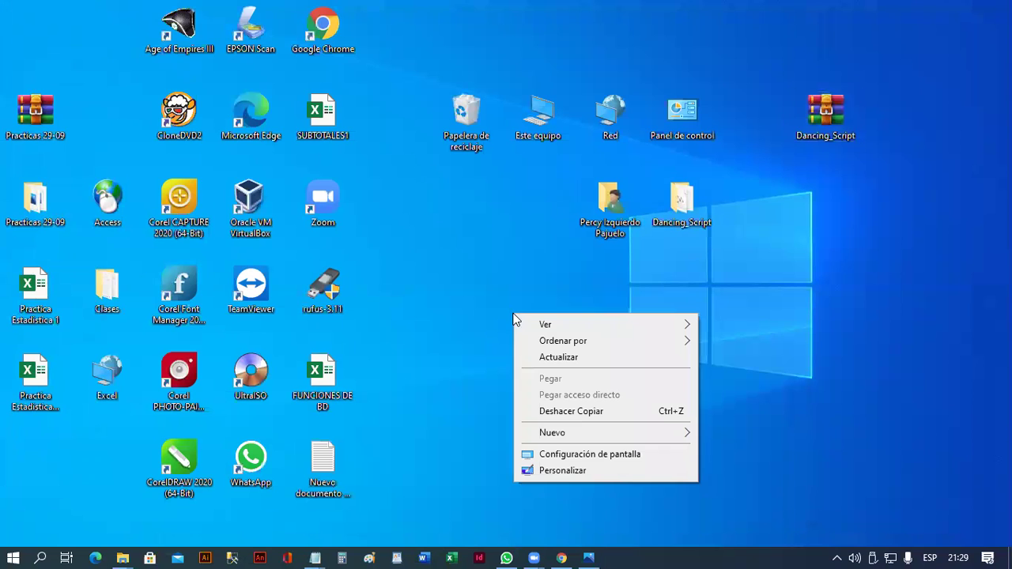
{"action": "left_click", "coordinate": [589, 471]}
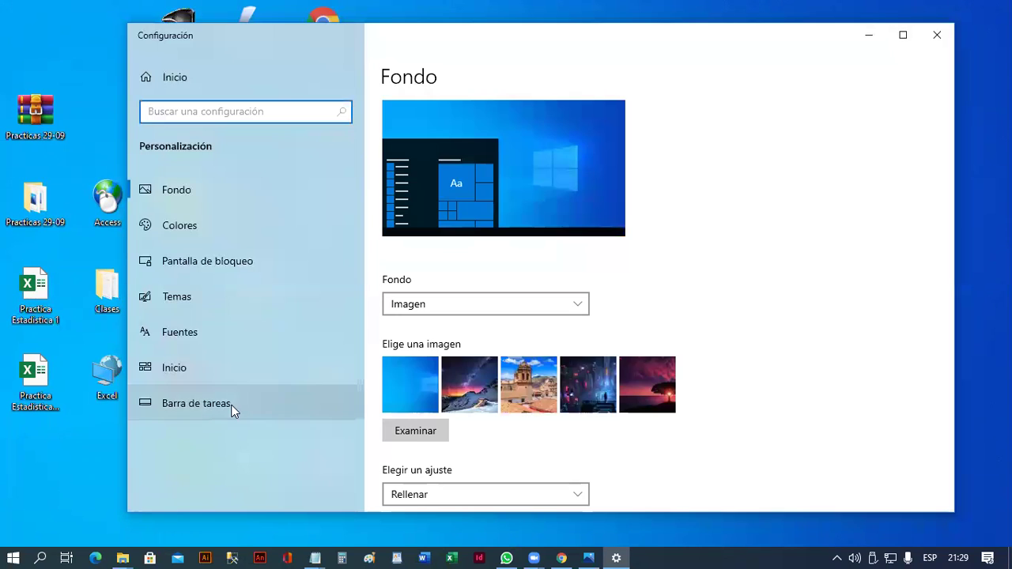
{"action": "left_click", "coordinate": [231, 405]}
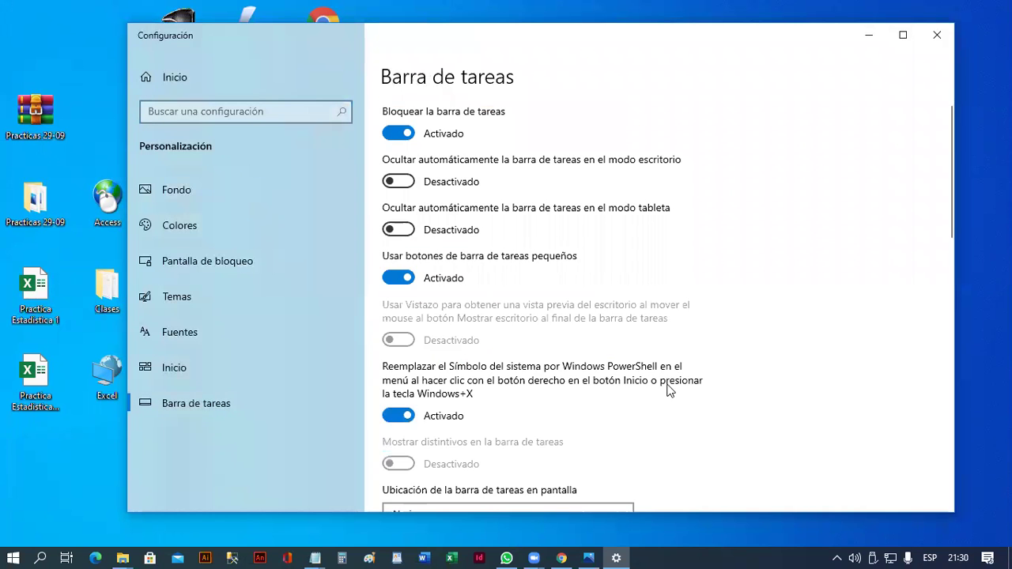
{"action": "scroll", "coordinate": [669, 388], "scroll_direction": "down", "scroll_amount": 5}
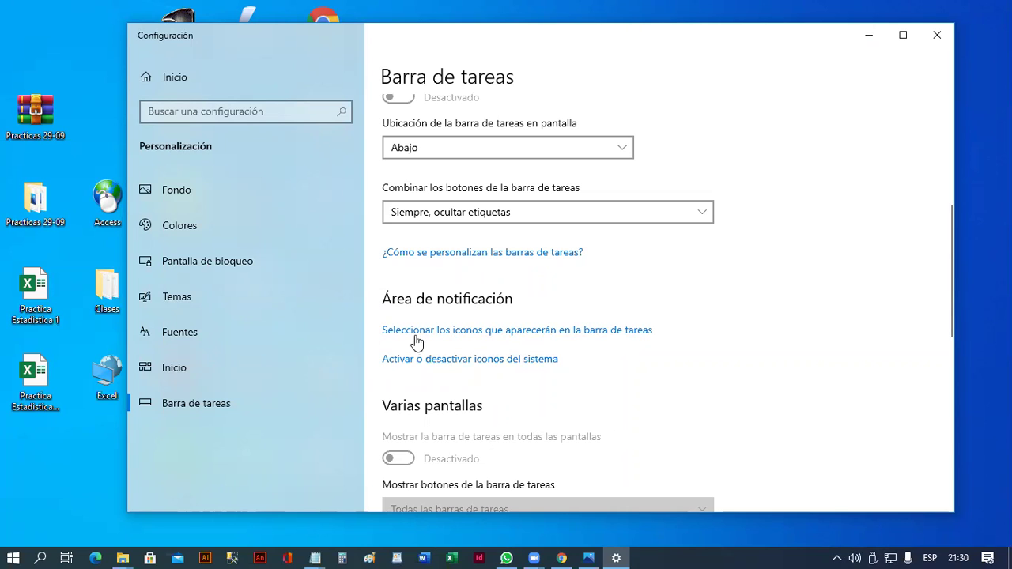
{"action": "left_click", "coordinate": [598, 331]}
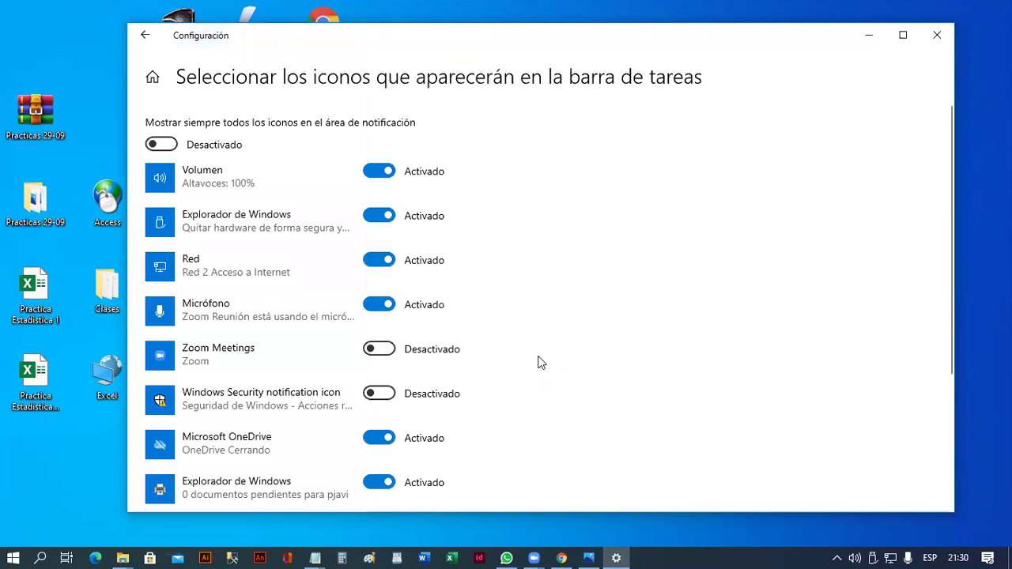
Switch the Red icon off for the taskbar and check it among the hidden tray icons
{"action": "left_click", "coordinate": [378, 265]}
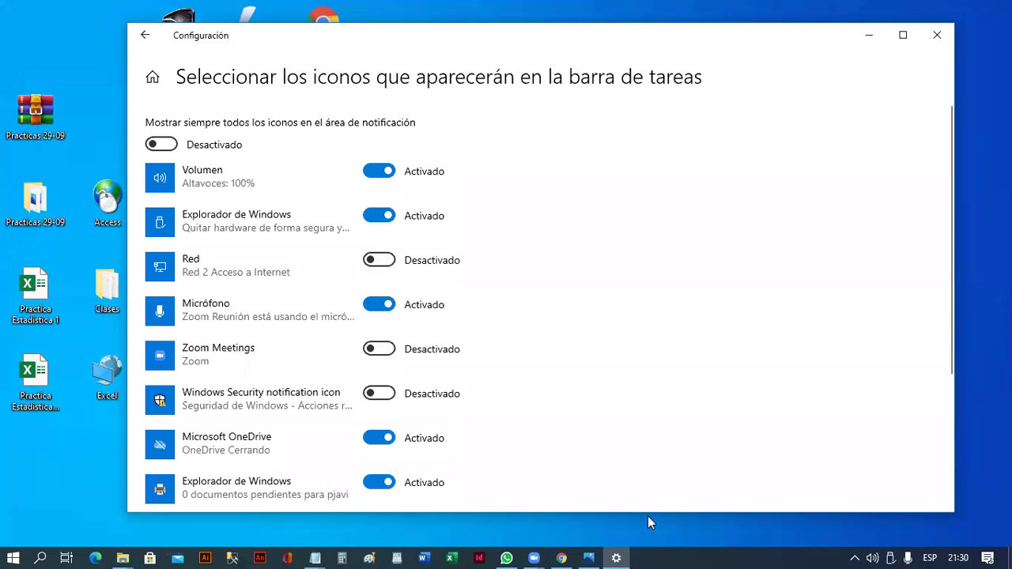
{"action": "left_click", "coordinate": [853, 555]}
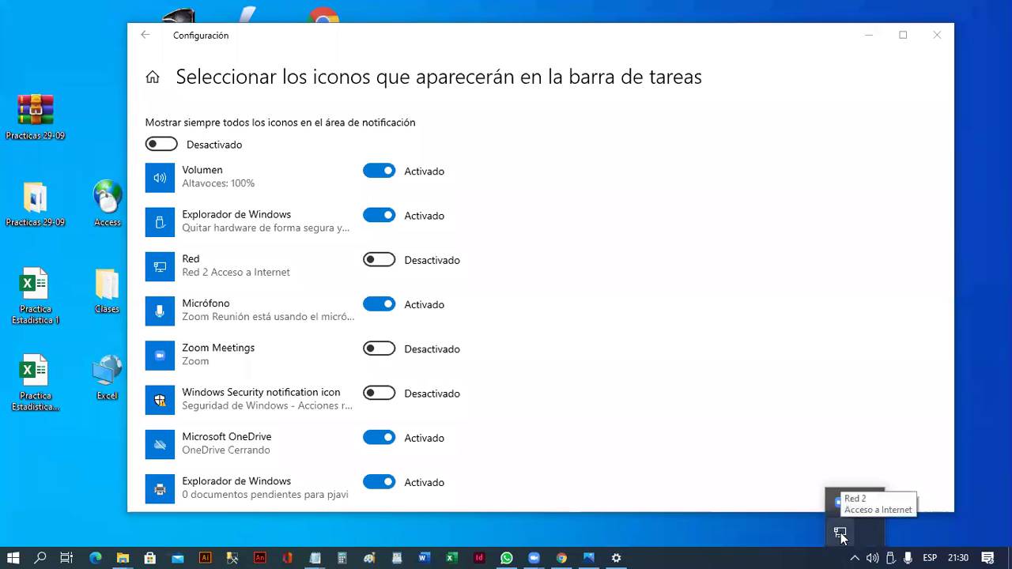
{"action": "left_click", "coordinate": [856, 555]}
{"action": "left_click", "coordinate": [856, 556]}
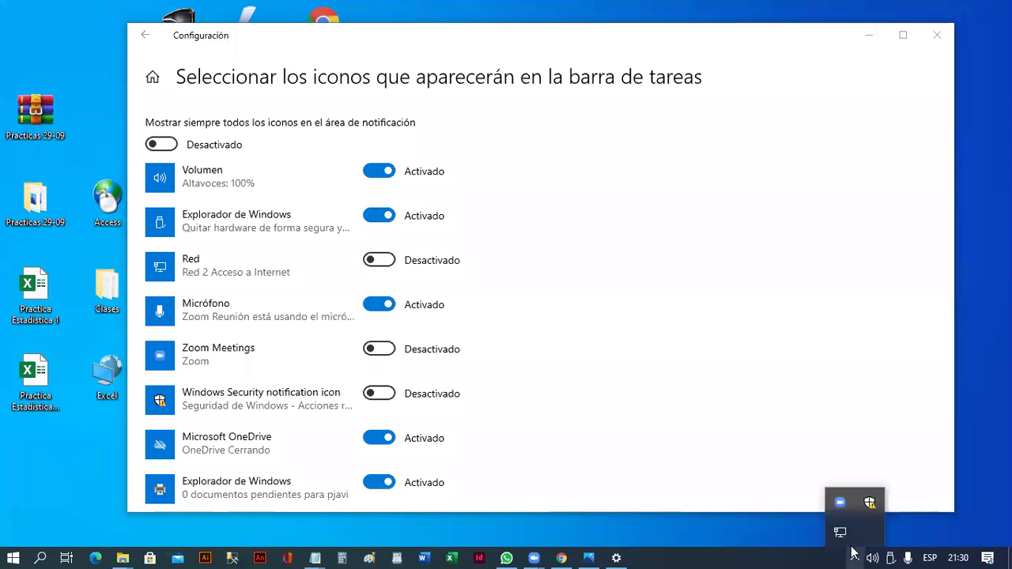
Switch the Zoom Meetings icon on for the taskbar and check it in the notification area
{"action": "left_click", "coordinate": [853, 554]}
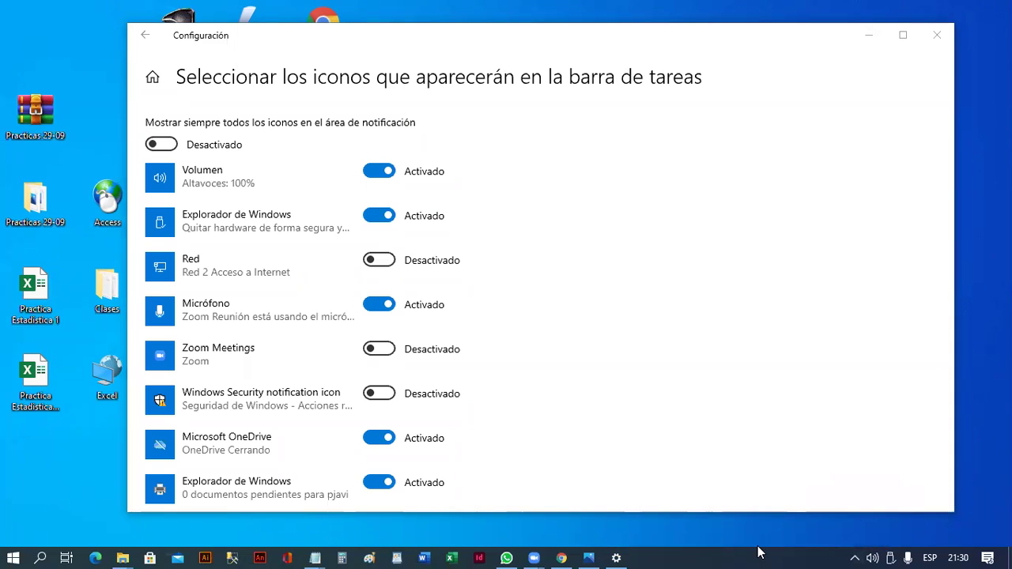
{"action": "left_click", "coordinate": [855, 557]}
{"action": "left_click", "coordinate": [855, 554]}
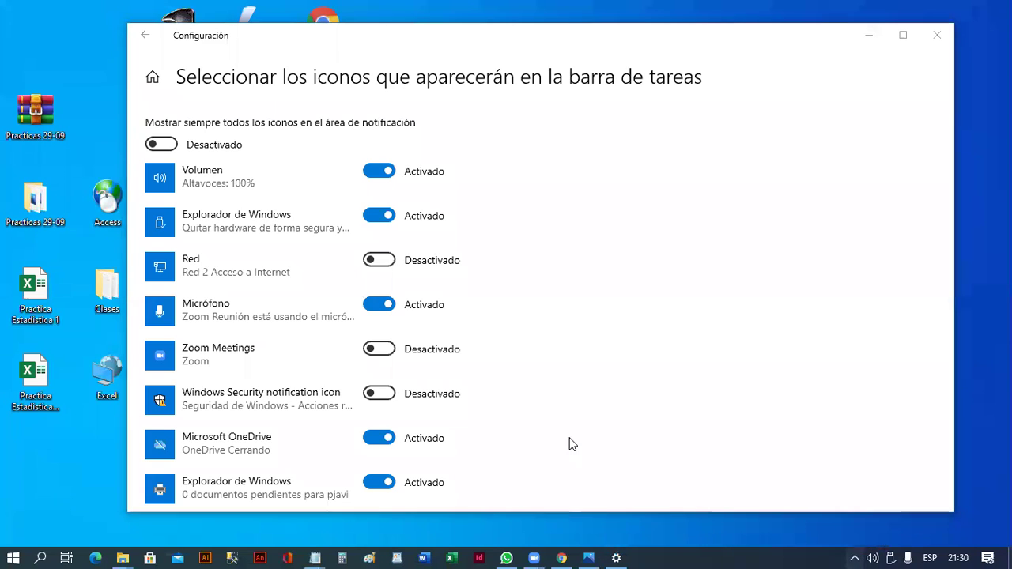
{"action": "left_click", "coordinate": [380, 350]}
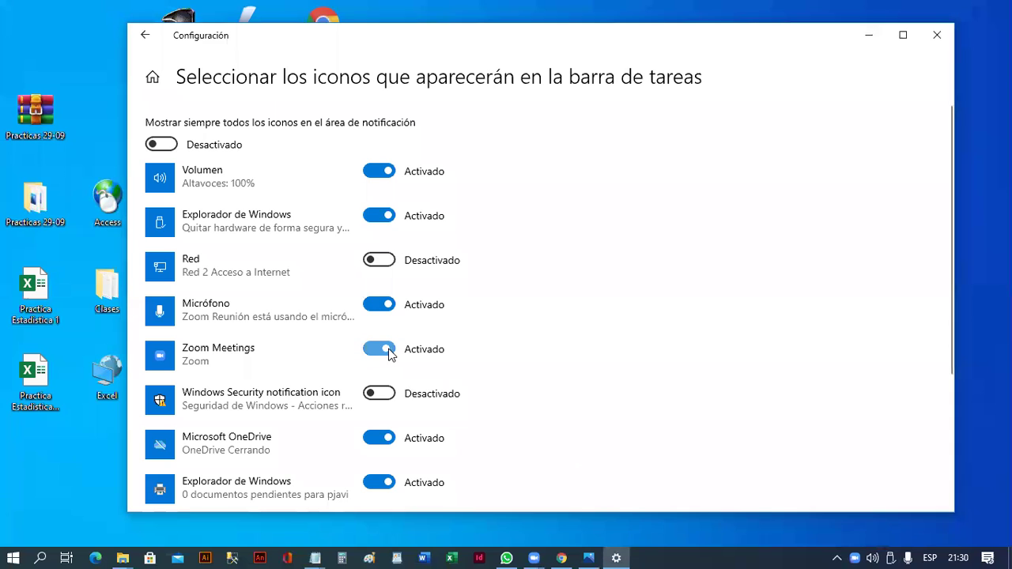
{"action": "left_click", "coordinate": [855, 553]}
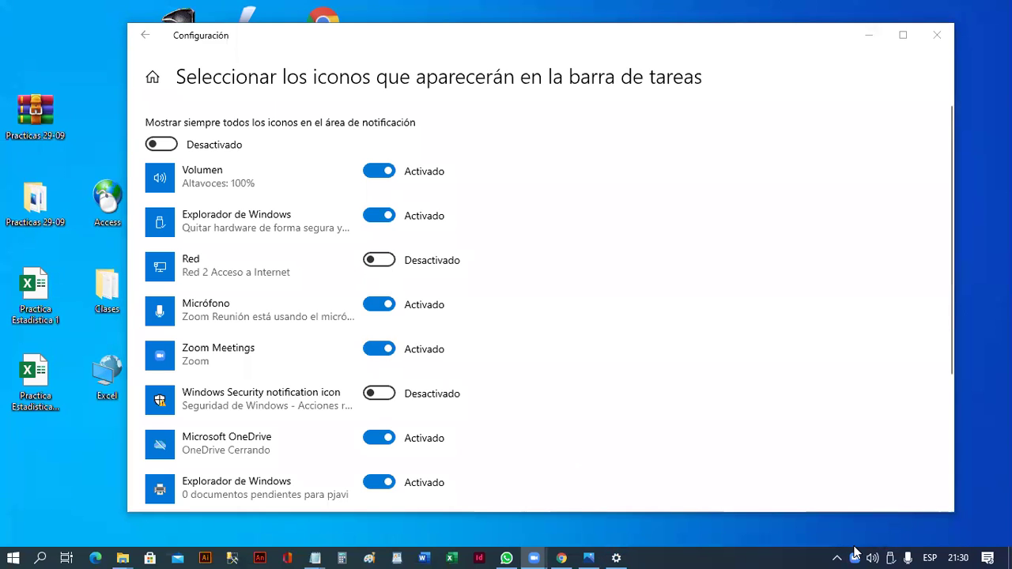
Look through the full list of selectable taskbar icons and return to the Barra de tareas settings
{"action": "scroll", "coordinate": [278, 312], "scroll_direction": "down", "scroll_amount": 2}
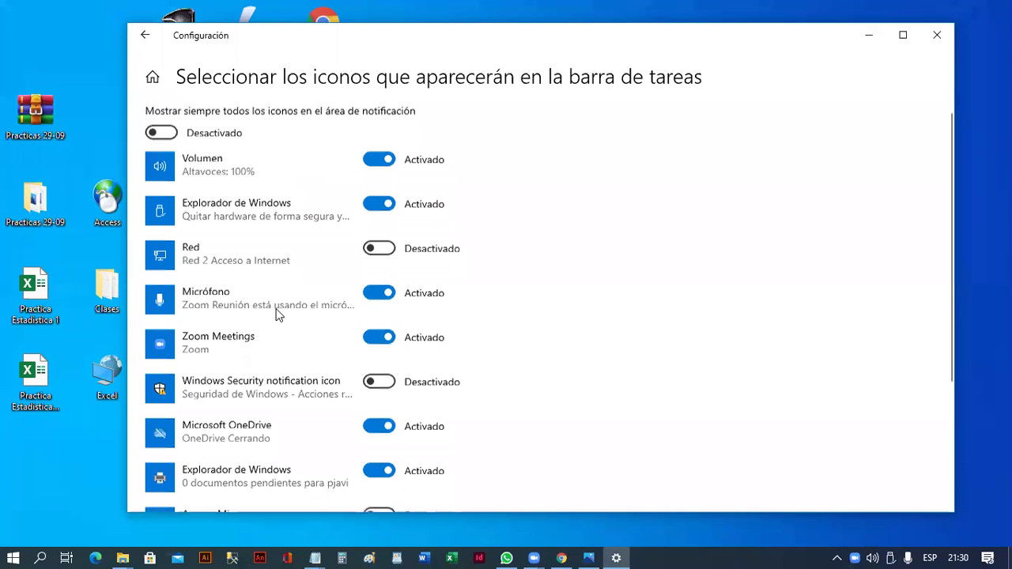
{"action": "scroll", "coordinate": [325, 384], "scroll_direction": "up", "scroll_amount": 2}
{"action": "scroll", "coordinate": [325, 384], "scroll_direction": "down", "scroll_amount": 4}
{"action": "scroll", "coordinate": [324, 385], "scroll_direction": "up", "scroll_amount": 3}
{"action": "scroll", "coordinate": [324, 384], "scroll_direction": "down", "scroll_amount": 1}
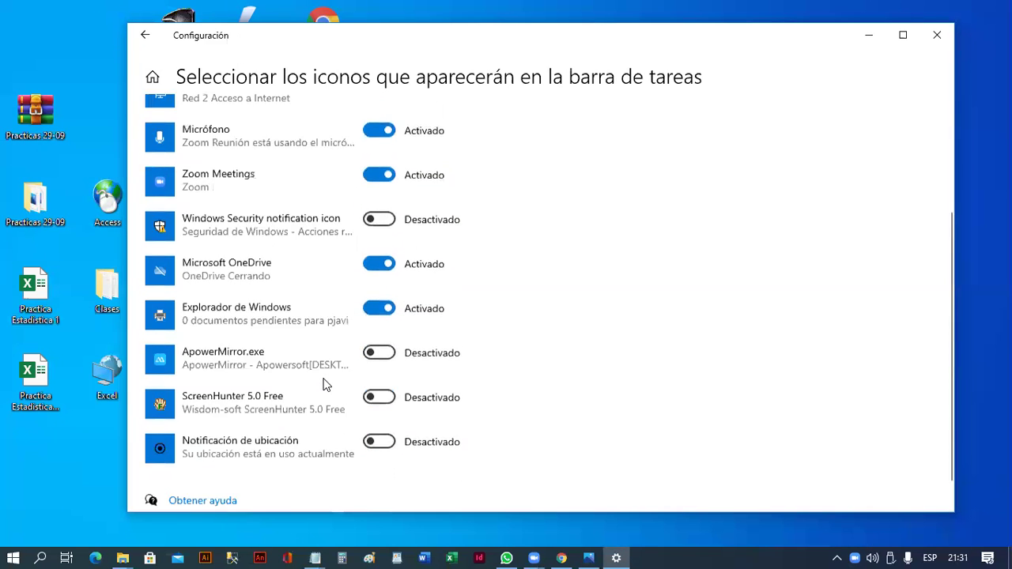
{"action": "scroll", "coordinate": [324, 385], "scroll_direction": "up", "scroll_amount": 3}
{"action": "left_click", "coordinate": [146, 38]}
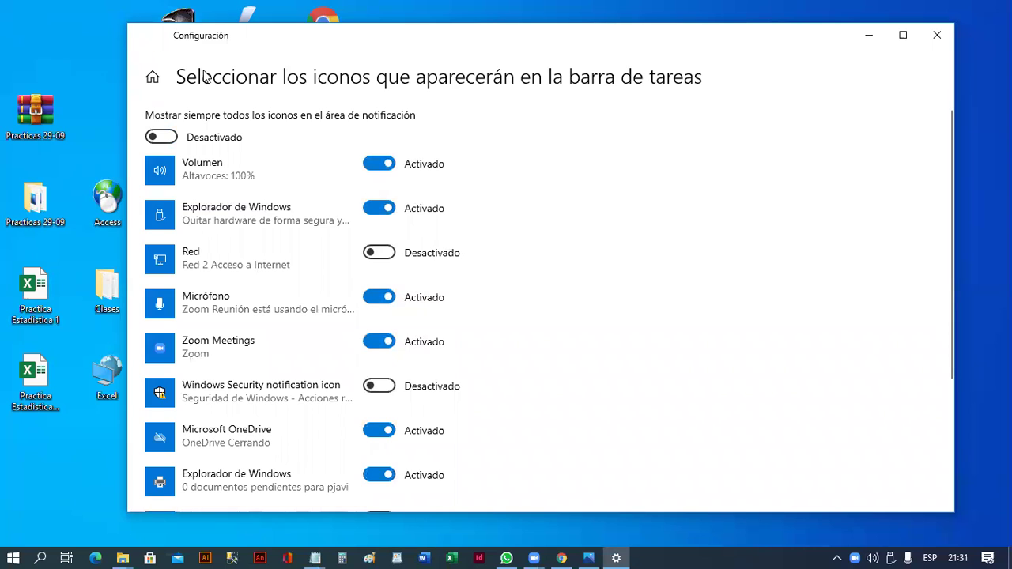
Review the system icons under Activar o desactivar iconos del sistema and return to the Barra de tareas settings
{"action": "scroll", "coordinate": [578, 403], "scroll_direction": "down", "scroll_amount": 4}
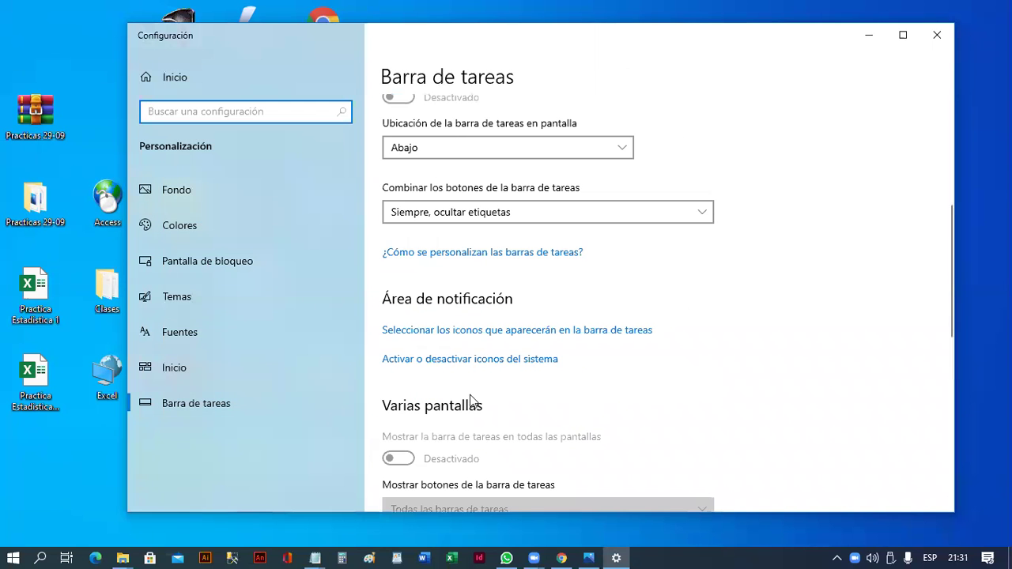
{"action": "left_click", "coordinate": [498, 360]}
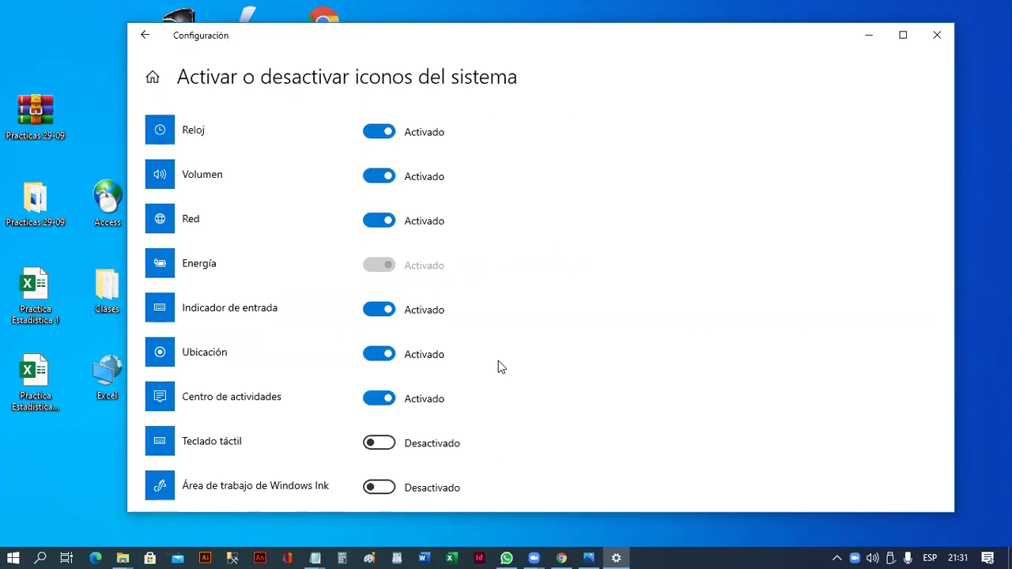
{"action": "scroll", "coordinate": [498, 362], "scroll_direction": "down", "scroll_amount": 1}
{"action": "scroll", "coordinate": [498, 366], "scroll_direction": "down", "scroll_amount": 2}
{"action": "scroll", "coordinate": [498, 365], "scroll_direction": "up", "scroll_amount": 3}
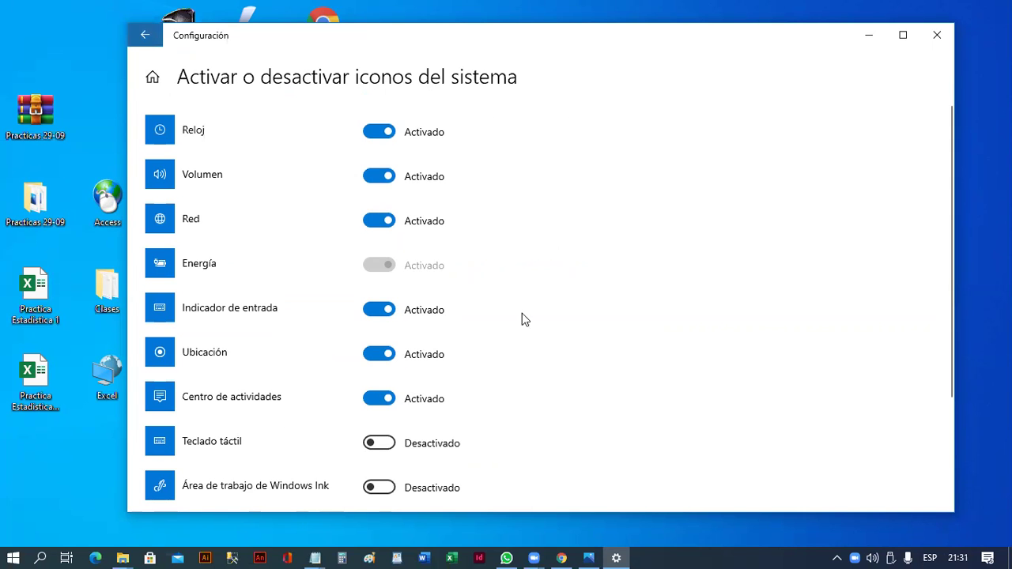
{"action": "key", "text": "alt+Left"}
Check the hidden tray icons, review the Varias pantallas and Contactos sections of the taskbar settings, and close the settings window
{"action": "scroll", "coordinate": [637, 430], "scroll_direction": "down", "scroll_amount": 5}
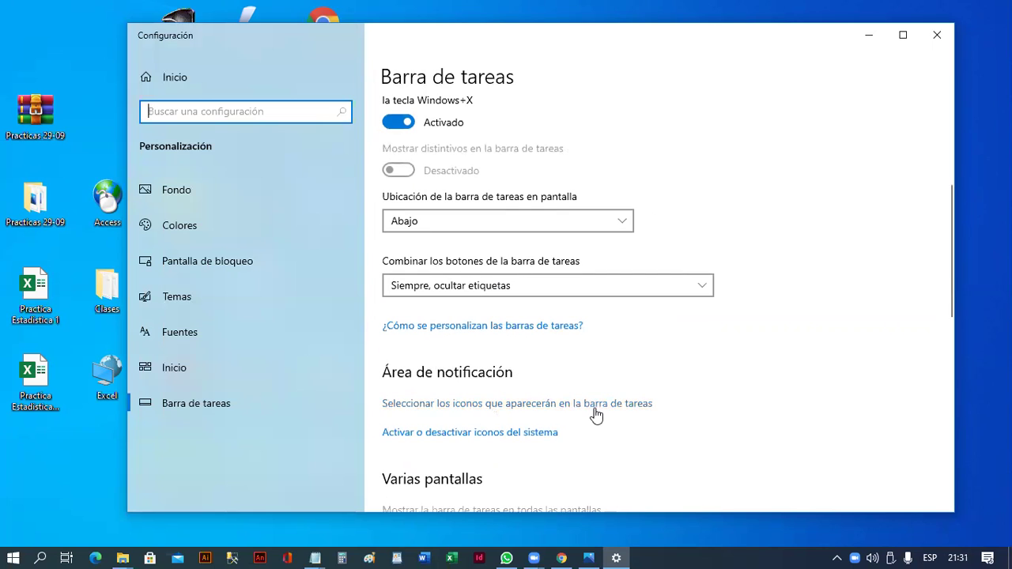
{"action": "left_click", "coordinate": [837, 558]}
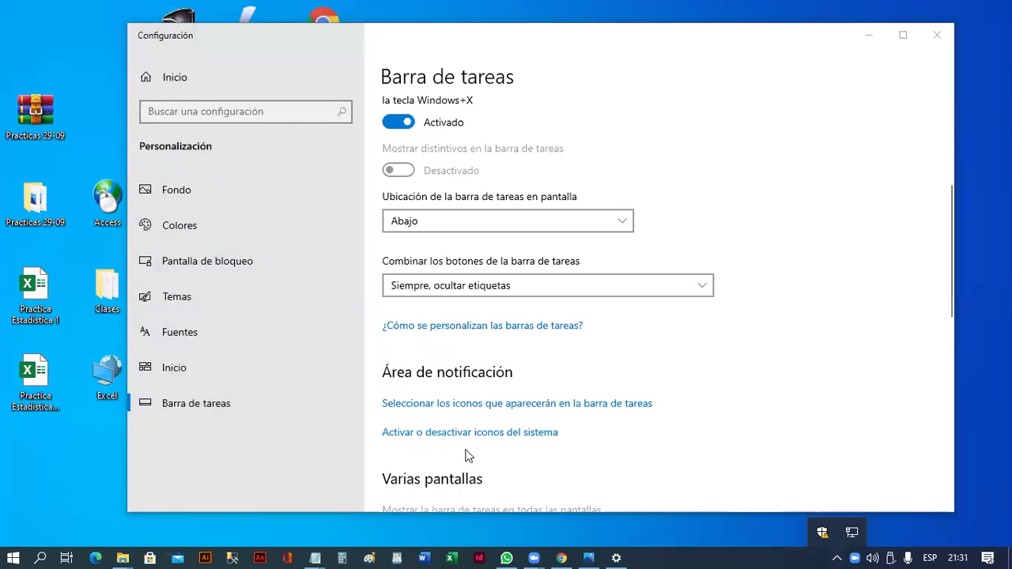
{"action": "scroll", "coordinate": [467, 456], "scroll_direction": "down", "scroll_amount": 5}
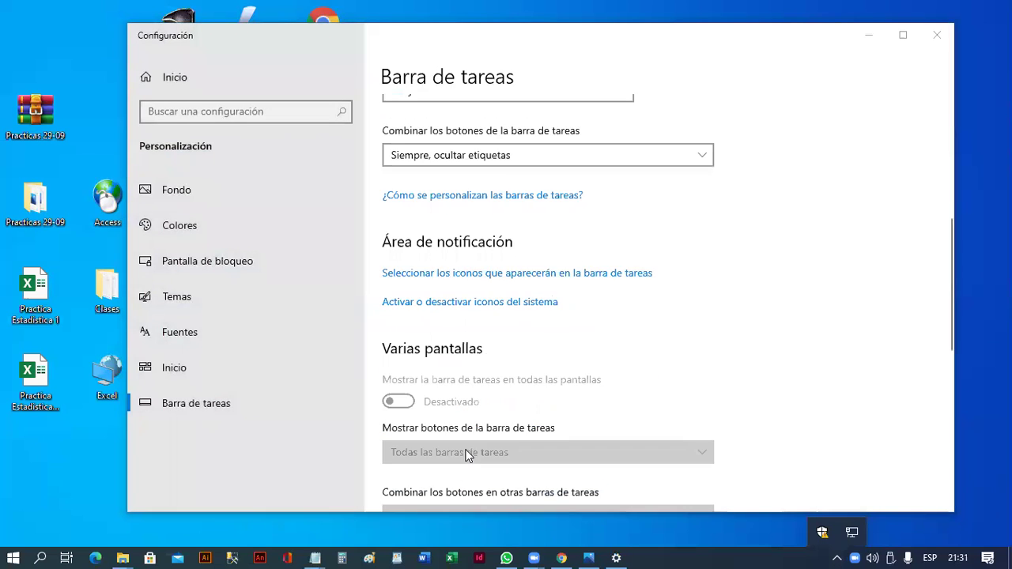
{"action": "scroll", "coordinate": [626, 416], "scroll_direction": "down", "scroll_amount": 3}
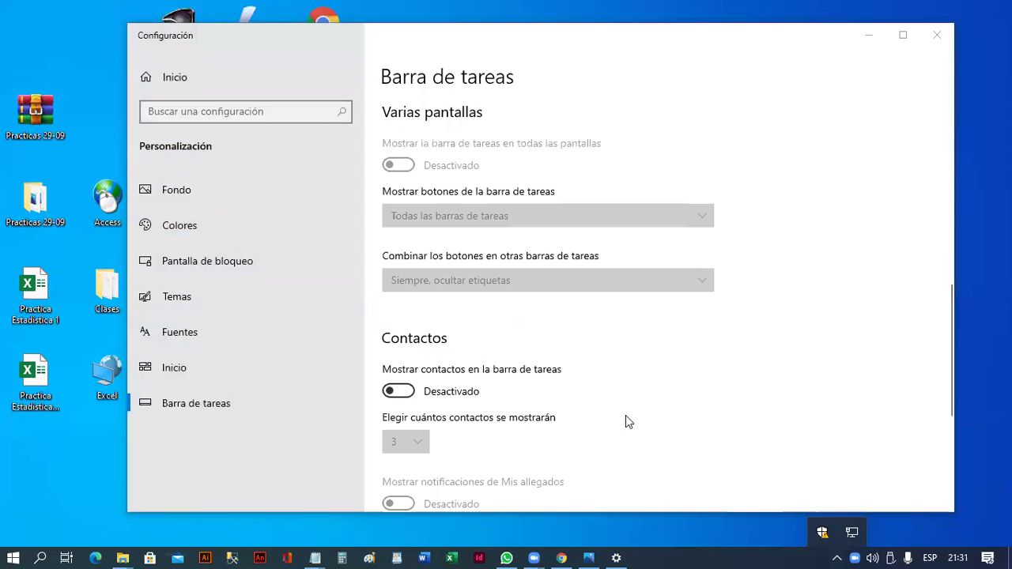
{"action": "scroll", "coordinate": [682, 425], "scroll_direction": "up", "scroll_amount": 1}
{"action": "scroll", "coordinate": [690, 422], "scroll_direction": "down", "scroll_amount": 2}
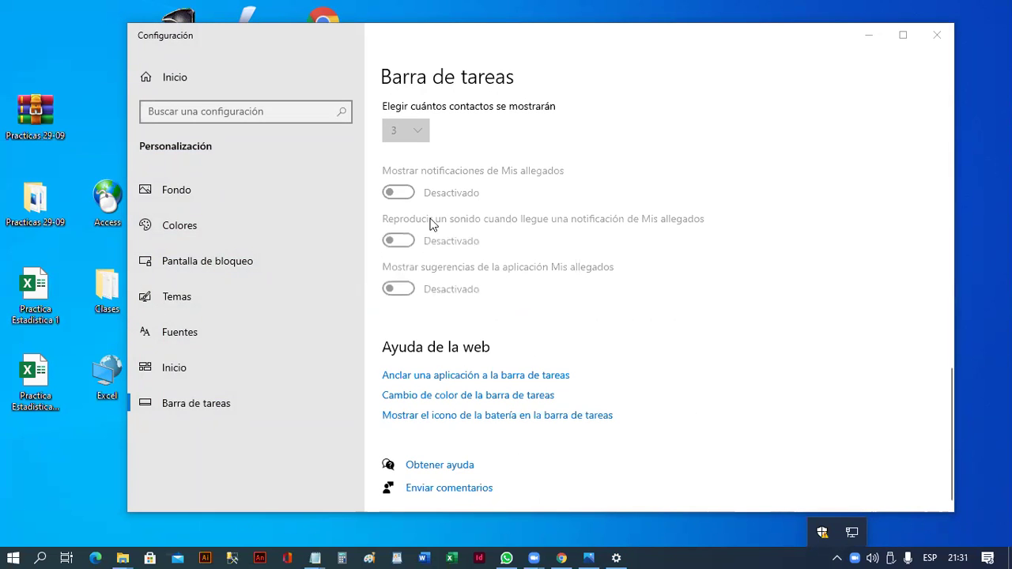
{"action": "scroll", "coordinate": [607, 421], "scroll_direction": "up", "scroll_amount": 2}
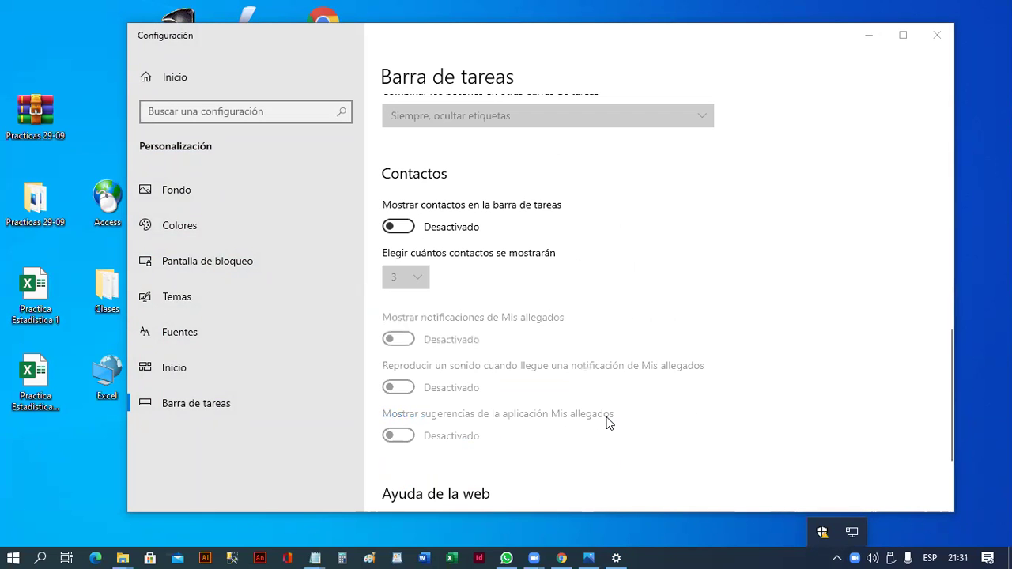
{"action": "scroll", "coordinate": [885, 117], "scroll_direction": "up", "scroll_amount": 3}
{"action": "left_click", "coordinate": [936, 33]}
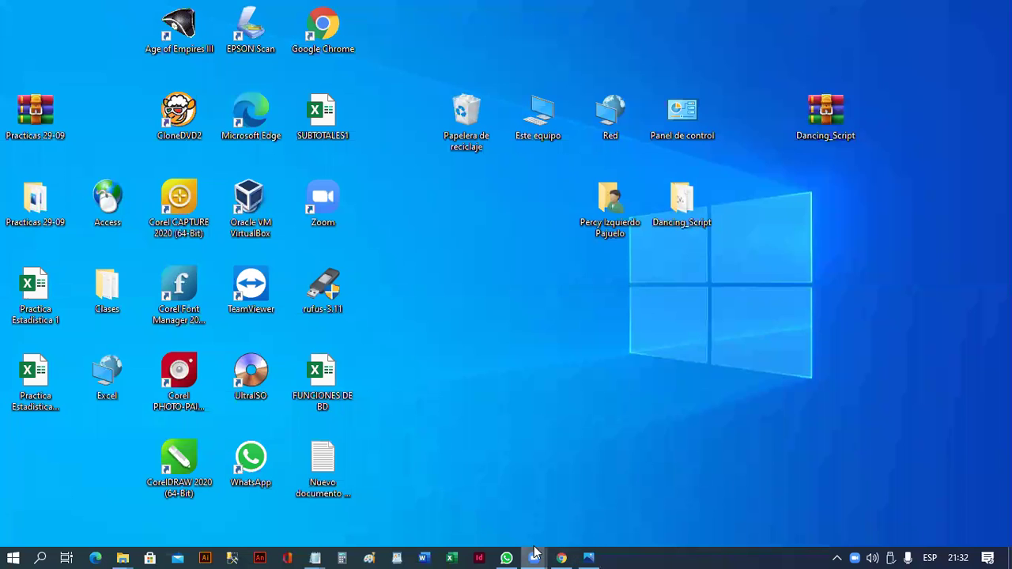
Switch to the Notepad notes and write "3. Mencione 3 Iconos que se muestran en el area de notoficaciones." under the heading Personalizar la barra de tareas
{"action": "mouse_move", "coordinate": [326, 551]}
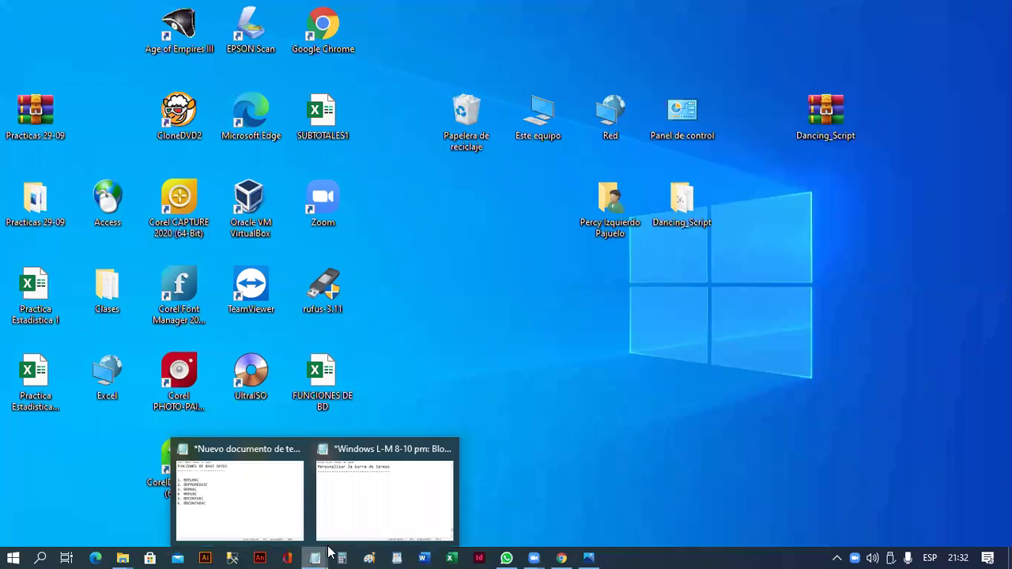
{"action": "left_click", "coordinate": [387, 522]}
{"action": "scroll", "coordinate": [357, 282], "scroll_direction": "up", "scroll_amount": 2}
{"action": "scroll", "coordinate": [236, 278], "scroll_direction": "down", "scroll_amount": 1}
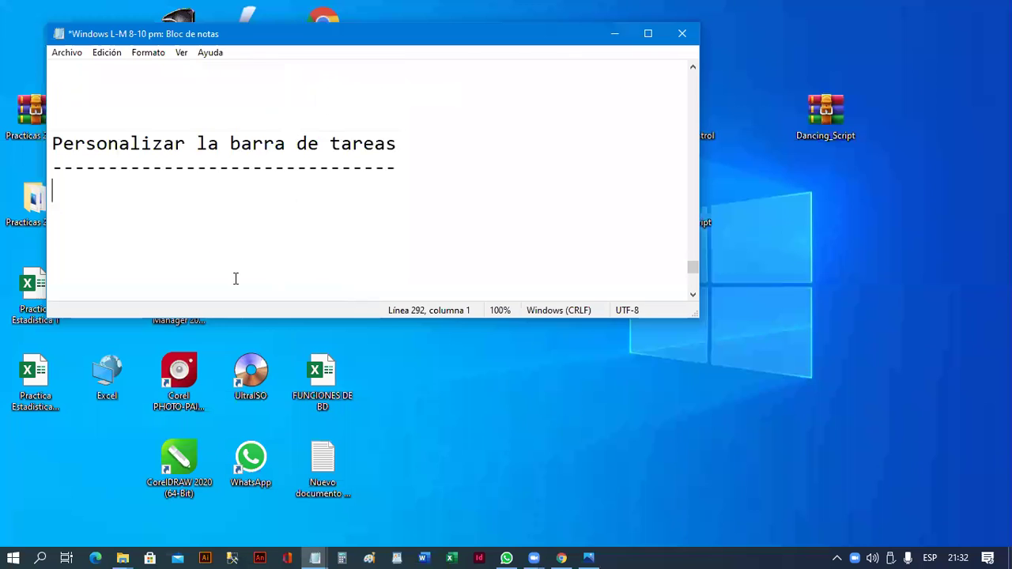
{"action": "type", "text": "3. Mencione "}
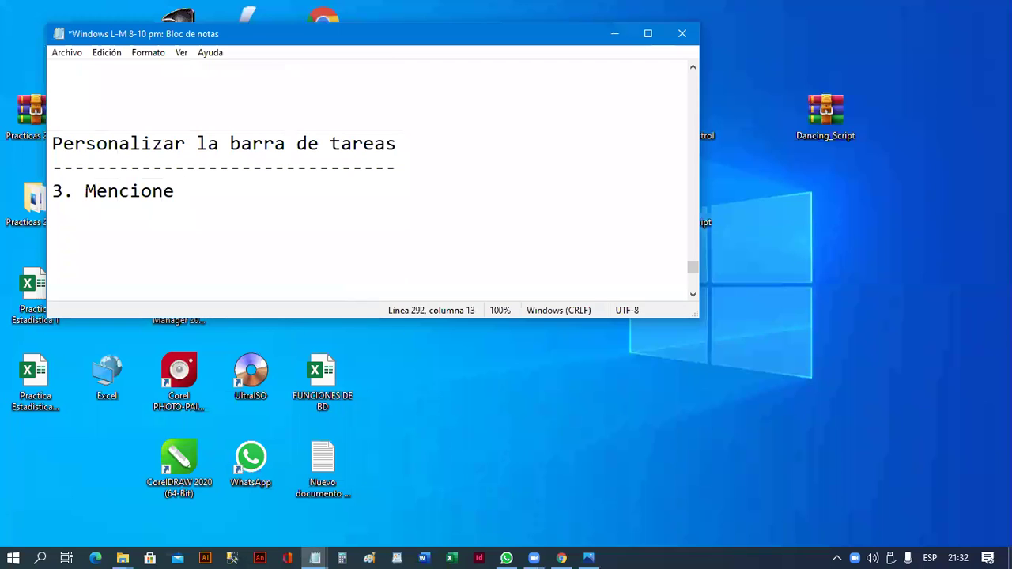
{"action": "type", "text": "3 Iconos que se muestran en el area de notofica"}
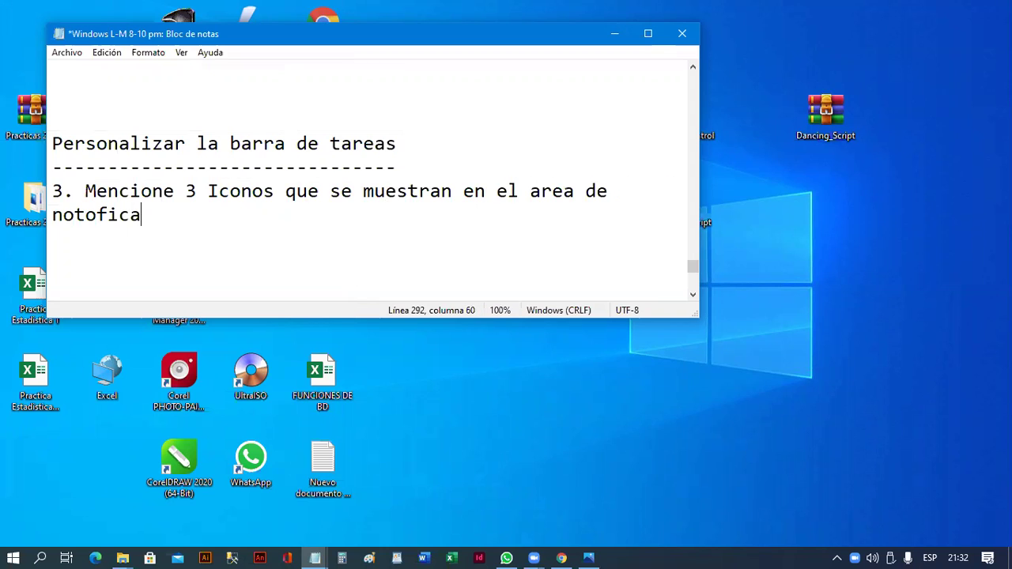
{"action": "type", "text": "ciones."}
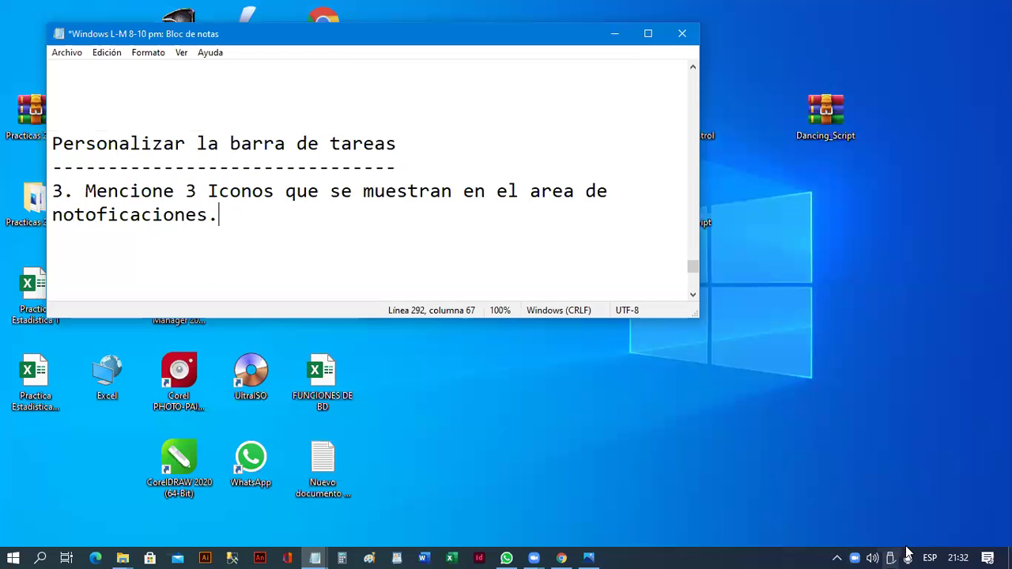
Reopen the taskbar personalization settings from the desktop, review the list of icons selectable for the notification area, and close the window
{"action": "right_click", "coordinate": [825, 283]}
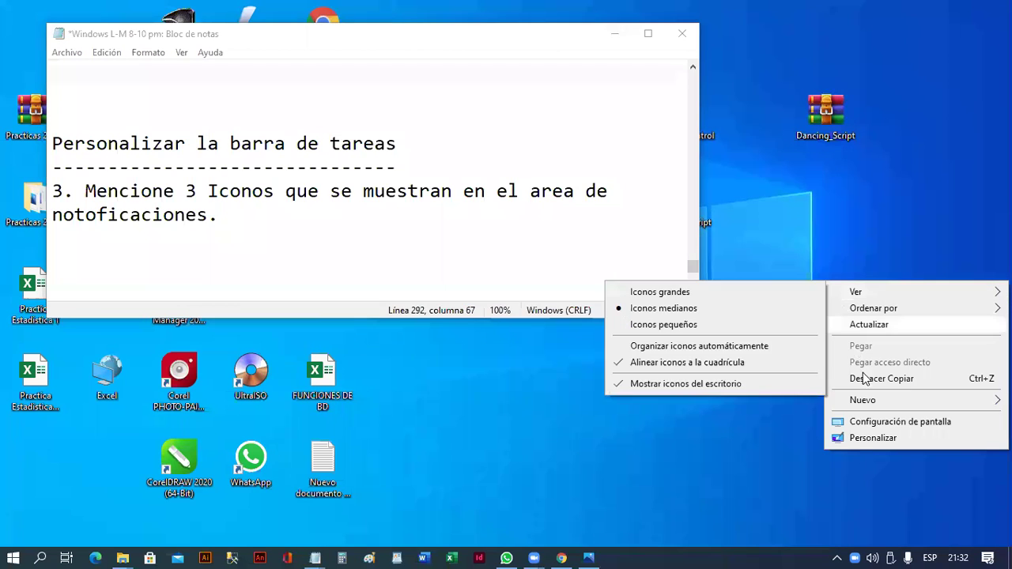
{"action": "left_click", "coordinate": [869, 440]}
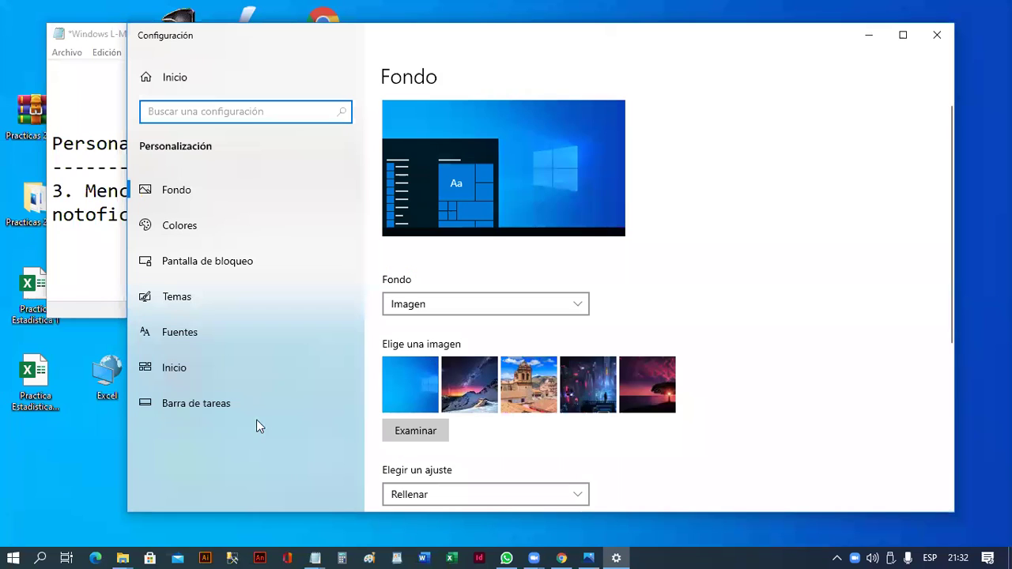
{"action": "left_click", "coordinate": [225, 405]}
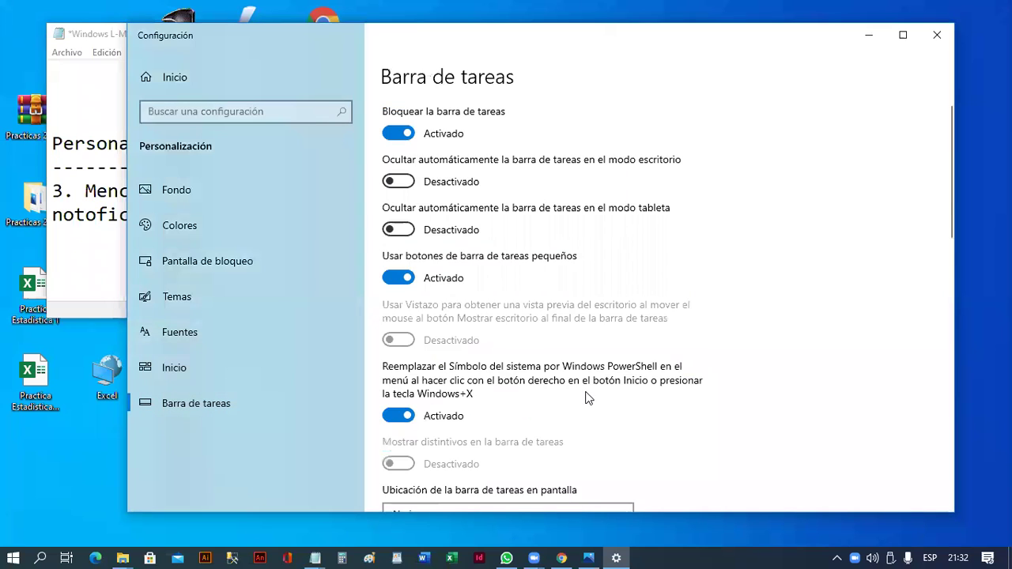
{"action": "scroll", "coordinate": [586, 399], "scroll_direction": "down", "scroll_amount": 4}
{"action": "scroll", "coordinate": [586, 399], "scroll_direction": "down", "scroll_amount": 2}
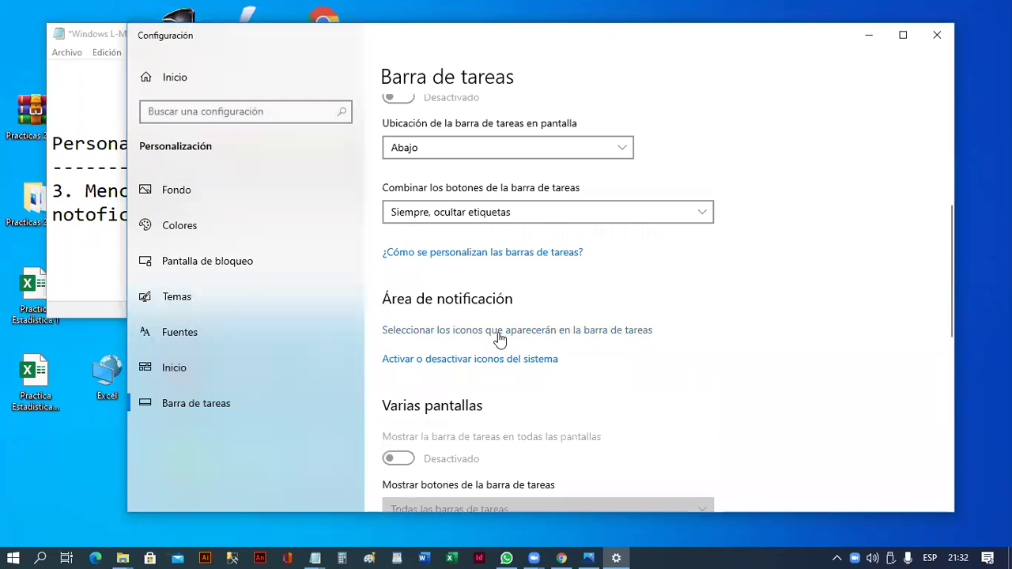
{"action": "left_click", "coordinate": [498, 332]}
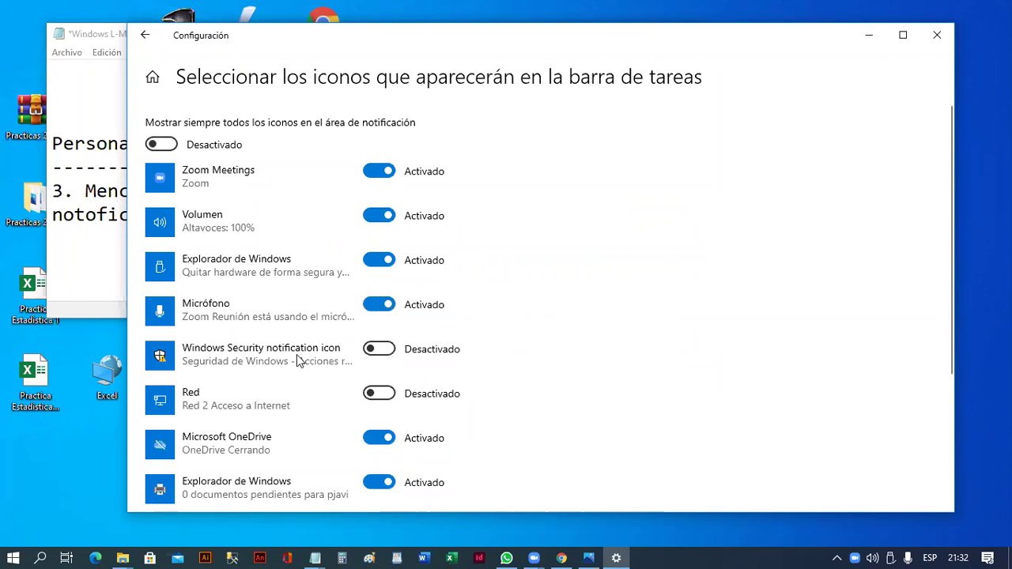
{"action": "scroll", "coordinate": [377, 313], "scroll_direction": "down", "scroll_amount": 3}
{"action": "scroll", "coordinate": [395, 326], "scroll_direction": "up", "scroll_amount": 4}
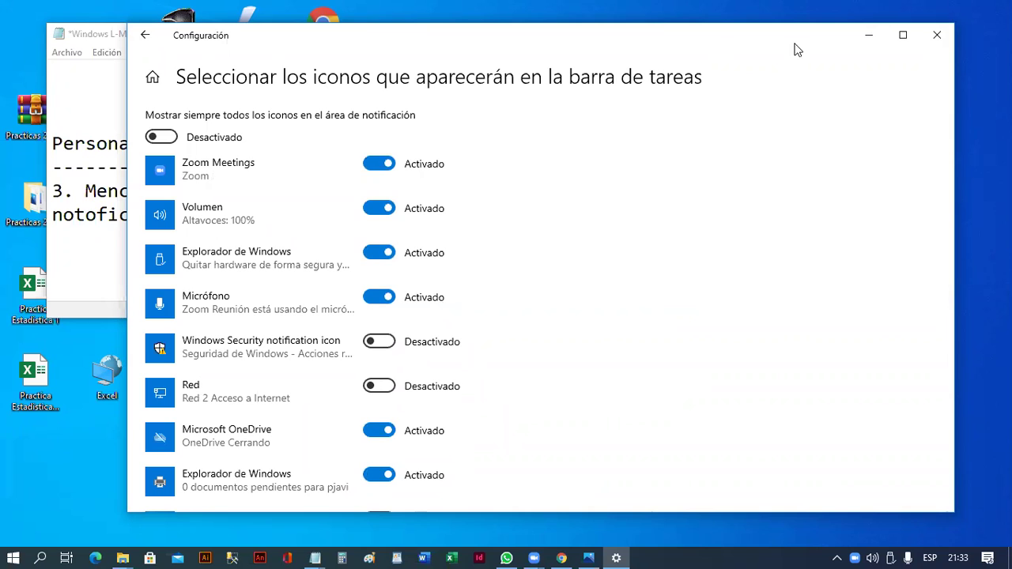
{"action": "left_click", "coordinate": [937, 40]}
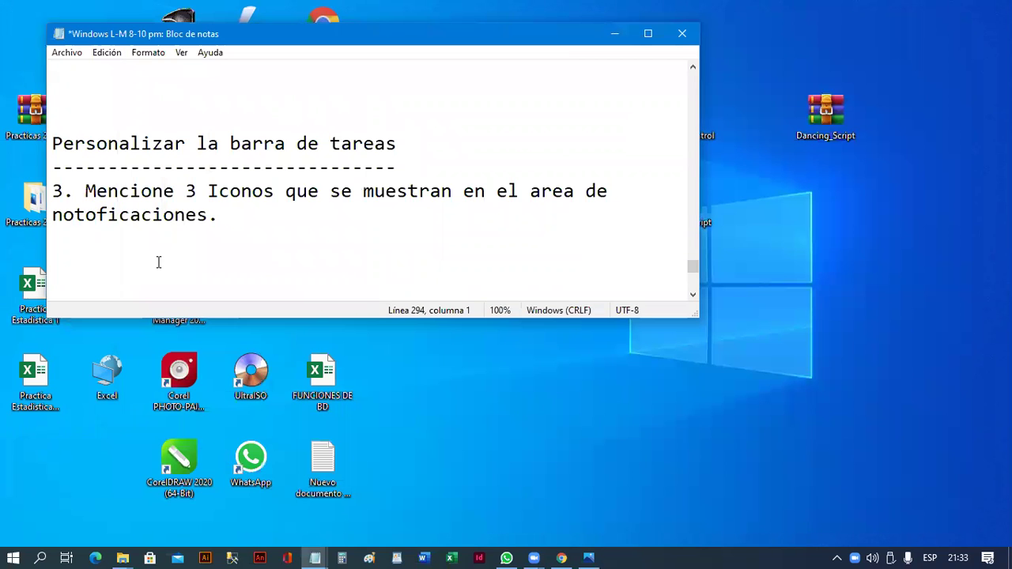
Correct the misspelled last word of question 3 to "notificaciones"
{"action": "key", "text": "Up"}
{"action": "key", "text": "Up"}
{"action": "key", "text": "Right"}
{"action": "key", "text": "Right"}
{"action": "key", "text": "Right"}
{"action": "key", "text": "Right"}
{"action": "key", "text": "BackSpace"}
{"action": "type", "text": "i"}
{"action": "left_click", "coordinate": [141, 242]}
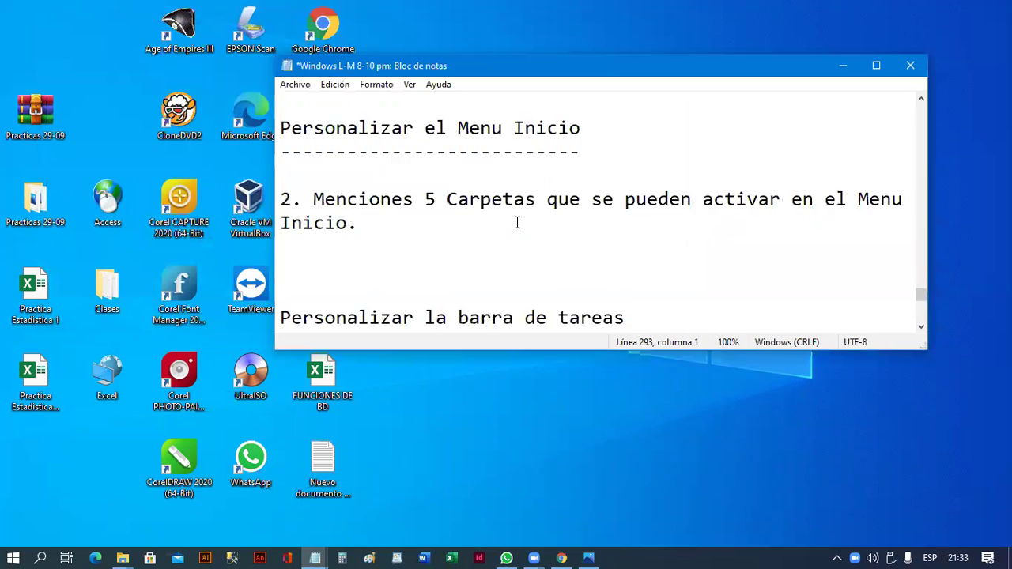
Move the notes window away from the desktop's icon columns and increase its height
{"action": "scroll", "coordinate": [517, 237], "scroll_direction": "down", "scroll_amount": 3}
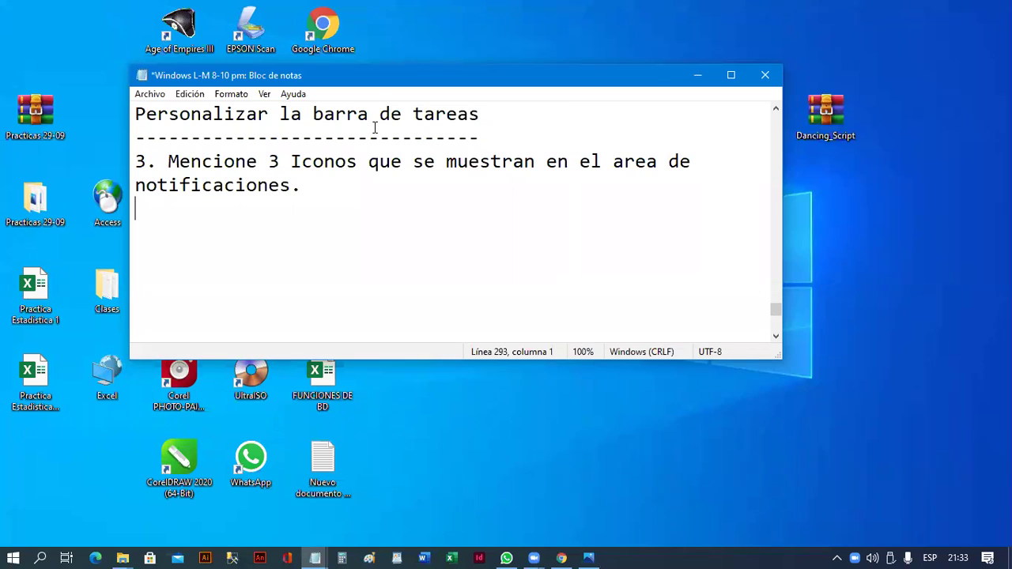
{"action": "left_click_drag", "start_coordinate": [366, 77], "coordinate": [532, 47]}
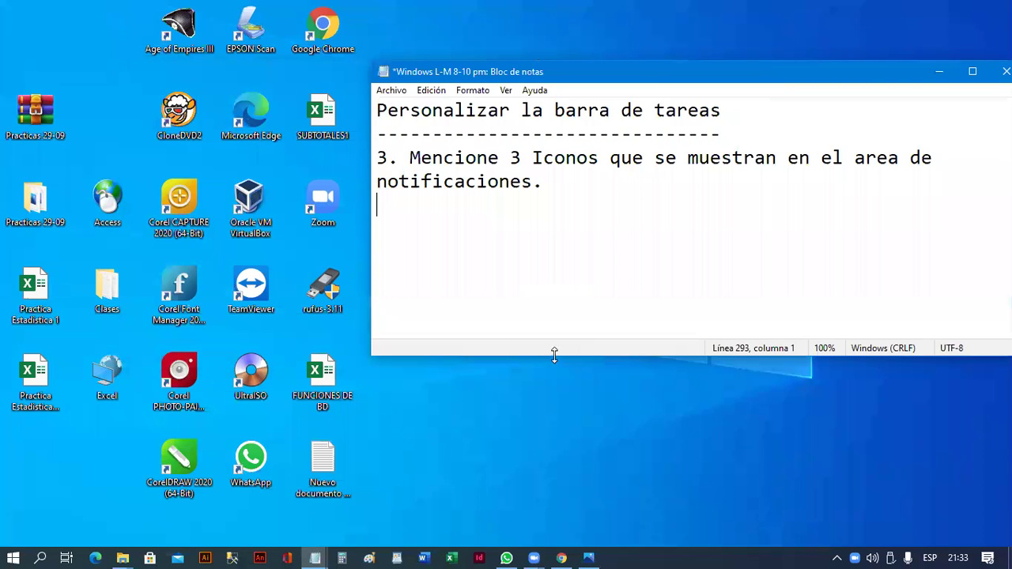
{"action": "left_click_drag", "start_coordinate": [555, 369], "coordinate": [556, 492]}
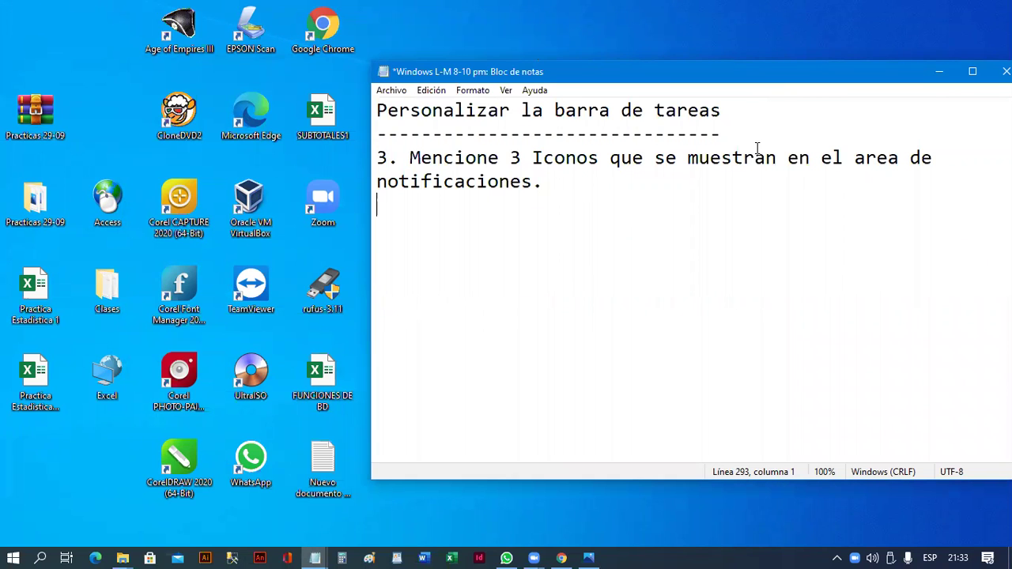
Add the heading "Las Ventas" underlined with dashes below question 3, separated by a blank line, and reposition the notes window
{"action": "key", "text": "Return"}
{"action": "left_click_drag", "start_coordinate": [582, 79], "coordinate": [467, 95]}
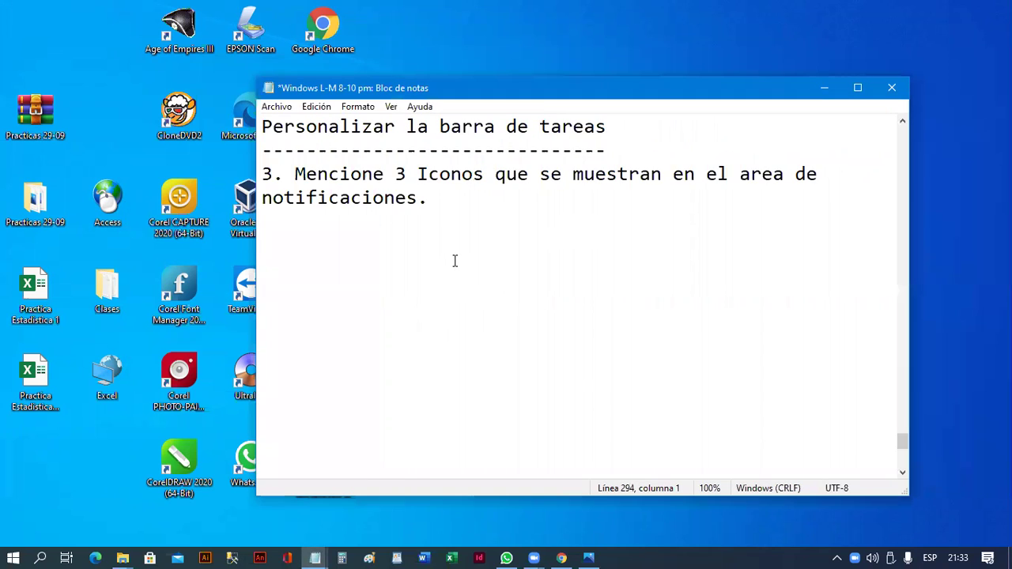
{"action": "type", "text": "Las Ventas"}
{"action": "key", "text": "Return"}
{"action": "type", "text": "----------"}
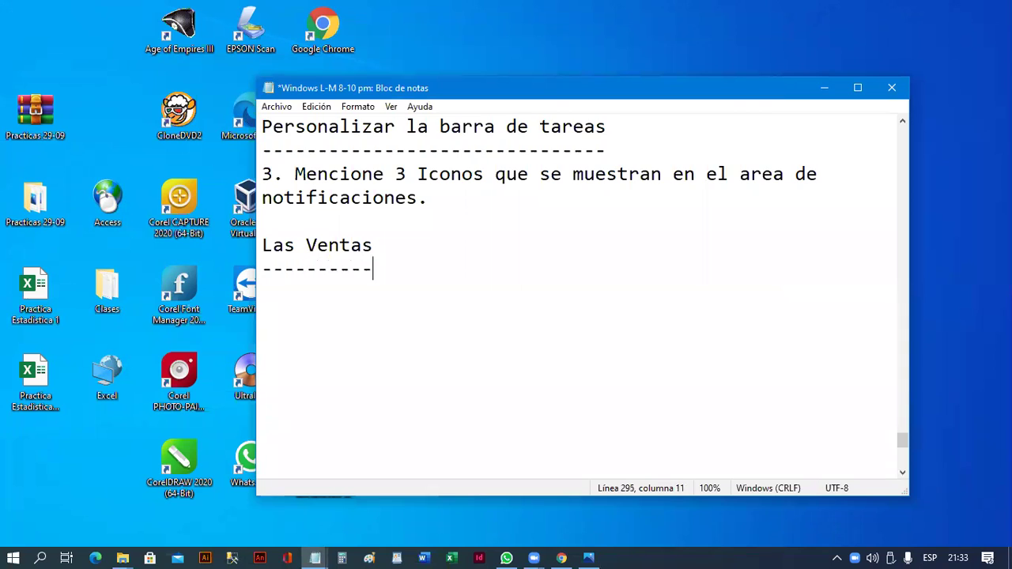
Switch to Google Chrome, check the class comments in the Google Classroom stream, and return to the notes
{"action": "key", "text": "Return"}
{"action": "left_click", "coordinate": [567, 556]}
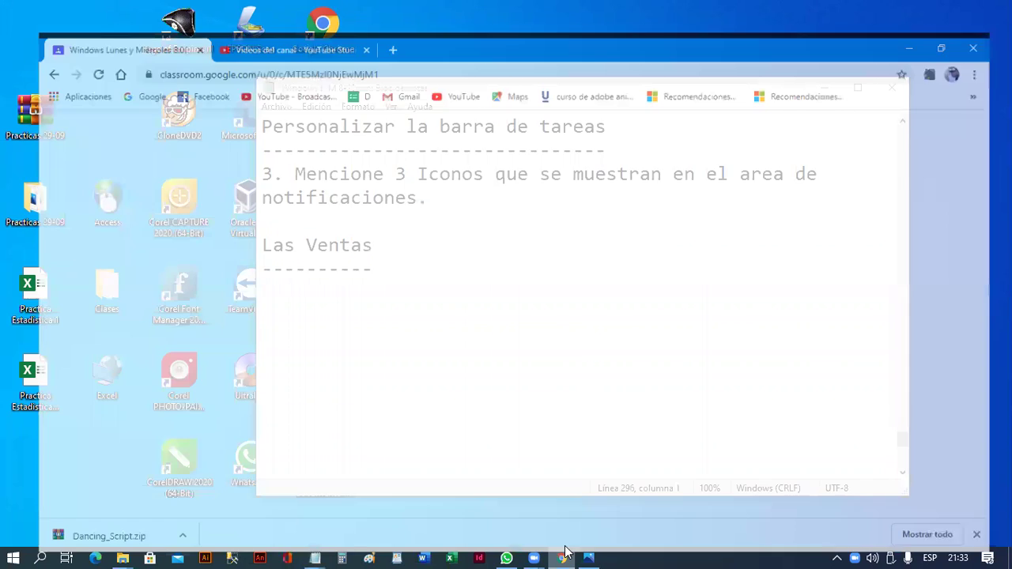
{"action": "scroll", "coordinate": [633, 450], "scroll_direction": "down", "scroll_amount": 2}
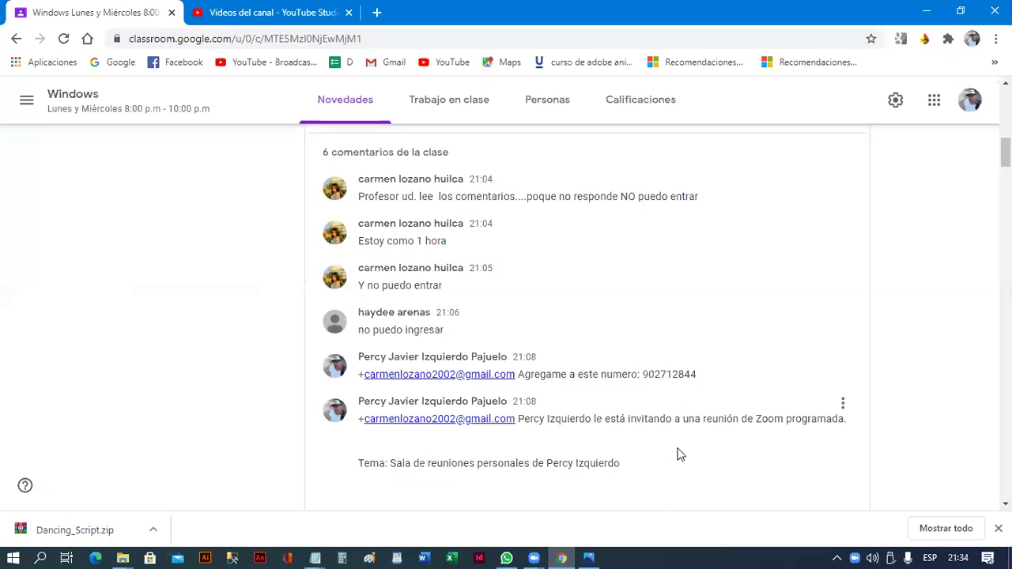
{"action": "scroll", "coordinate": [682, 443], "scroll_direction": "up", "scroll_amount": 1}
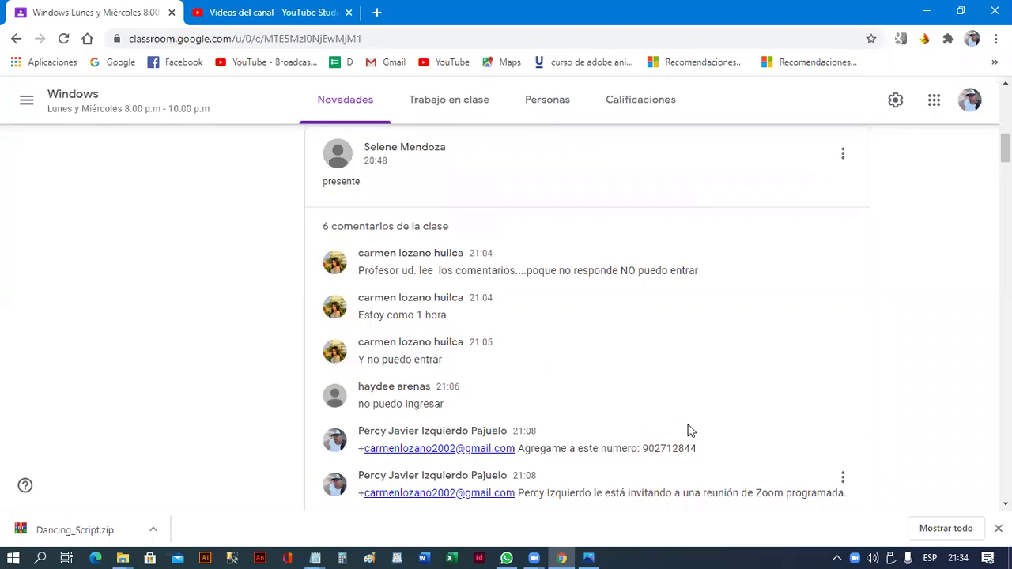
{"action": "scroll", "coordinate": [688, 431], "scroll_direction": "up", "scroll_amount": 4}
{"action": "left_click", "coordinate": [927, 11]}
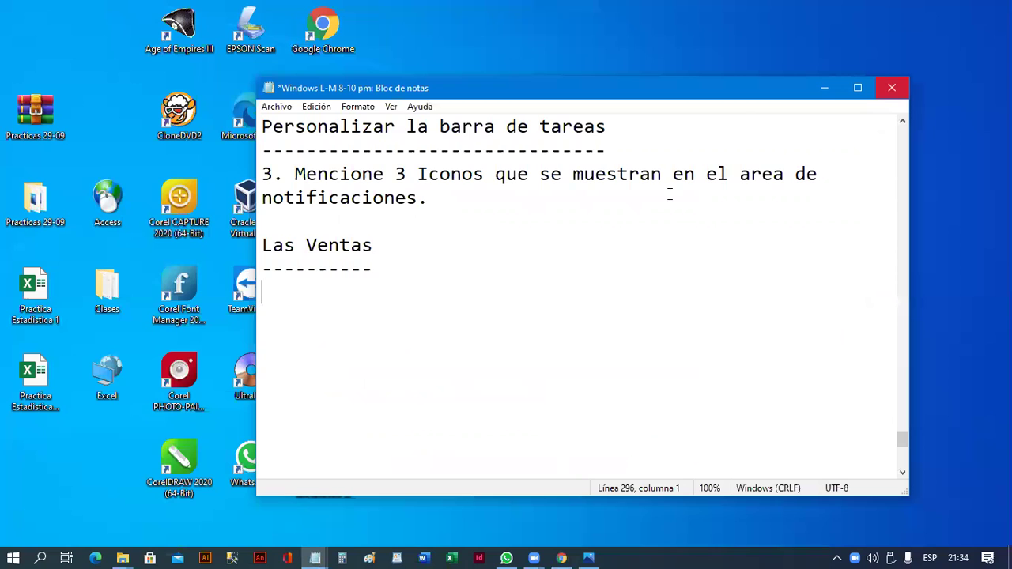
Correct the "Las Ventas" heading to "Las Ventanas", extend its dashed underline to match, and move the notes window off the icons
{"action": "left_click", "coordinate": [404, 269]}
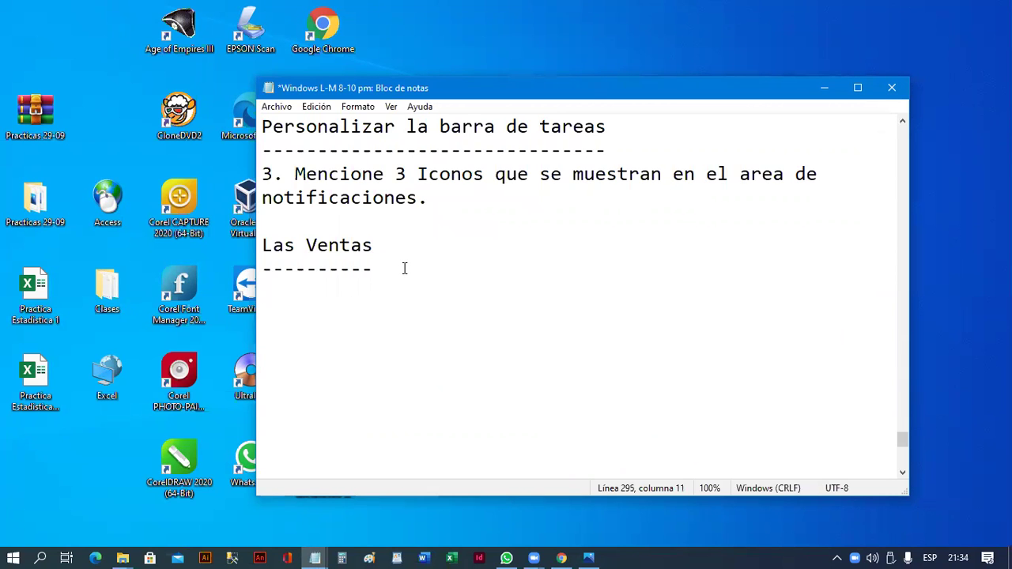
{"action": "type", "text": "-"}
{"action": "key", "text": "Return"}
{"action": "key", "text": "Up"}
{"action": "key", "text": "Up"}
{"action": "key", "text": "Right"}
{"action": "key", "text": "Right"}
{"action": "key", "text": "Right"}
{"action": "key", "text": "Right"}
{"action": "key", "text": "Right"}
{"action": "key", "text": "Right"}
{"action": "key", "text": "Right"}
{"action": "key", "text": "Right"}
{"action": "key", "text": "Right"}
{"action": "type", "text": "na"}
{"action": "key", "text": "Down"}
{"action": "type", "text": "--"}
{"action": "key", "text": "Down"}
{"action": "left_click_drag", "start_coordinate": [468, 84], "coordinate": [503, 68]}
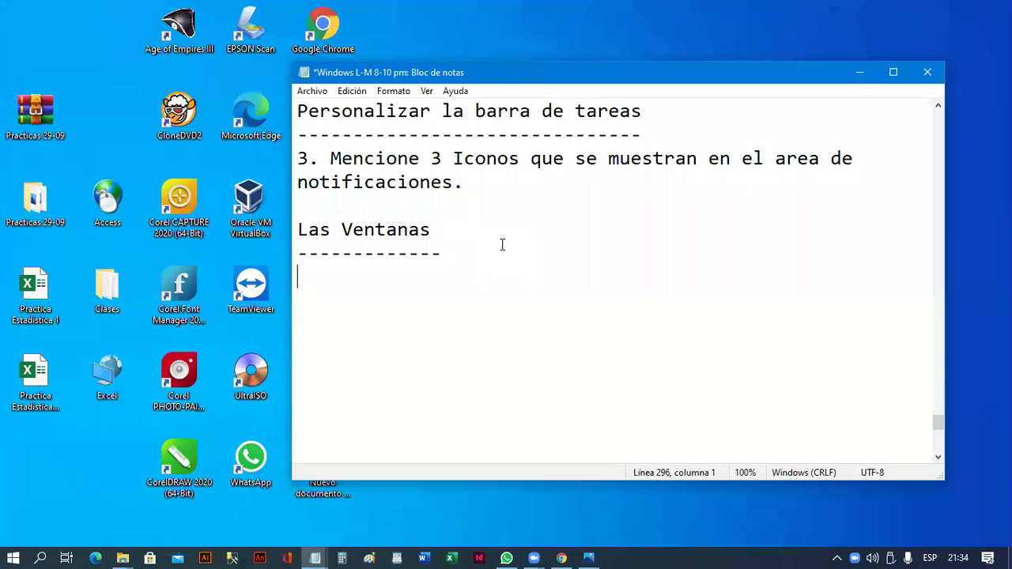
Add the heading "Partes de la Venta" underlined with dashes, leaving a blank line below "Las Ventanas"
{"action": "key", "text": "Return"}
{"action": "type", "text": "Partes de la"}
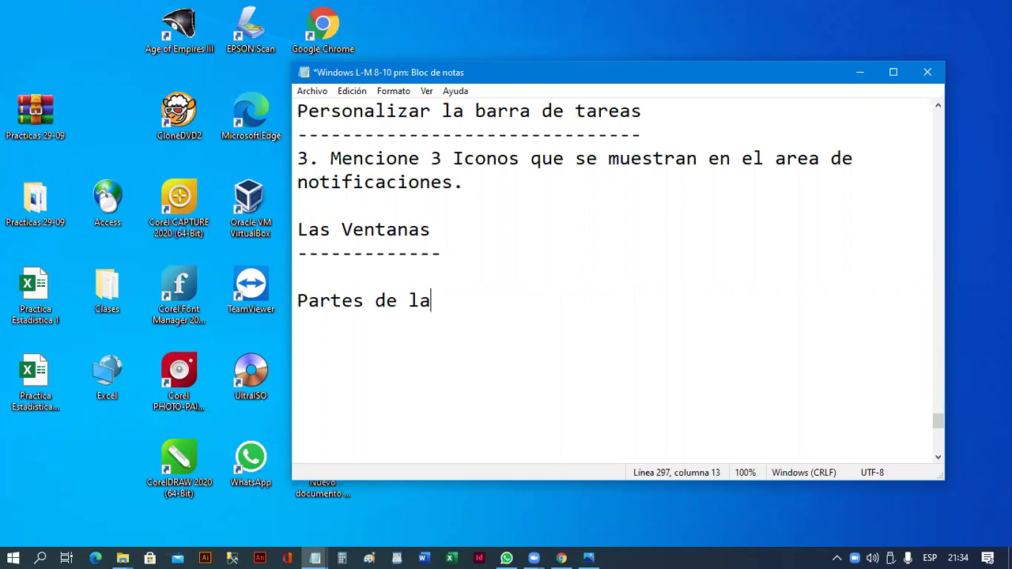
{"action": "type", "text": " Venta"}
{"action": "key", "text": "Return"}
{"action": "type", "text": "------------------"}
{"action": "key", "text": "Return"}
Insert extra blank lines below the "Partes de la Venta" underline to shift the text up, and delete them
{"action": "key", "text": "Return"}
{"action": "key", "text": "Return"}
{"action": "key", "text": "Return"}
{"action": "key", "text": "Return"}
{"action": "key", "text": "Return"}
{"action": "key", "text": "Return"}
{"action": "key", "text": "Return"}
{"action": "key", "text": "Return"}
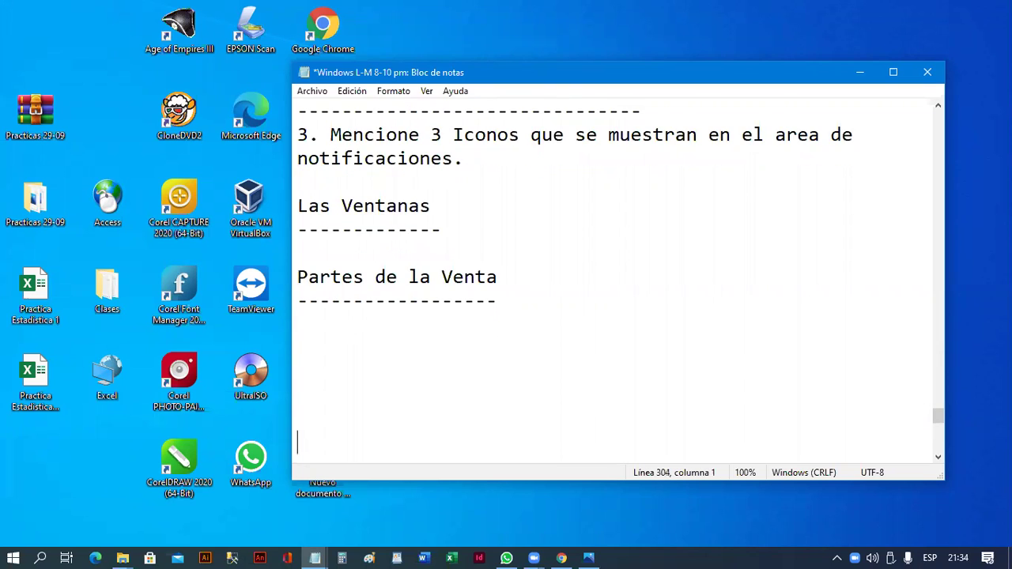
{"action": "key", "text": "BackSpace"}
{"action": "key", "text": "BackSpace"}
{"action": "key", "text": "BackSpace"}
{"action": "key", "text": "BackSpace"}
{"action": "key", "text": "BackSpace"}
{"action": "key", "text": "BackSpace"}
{"action": "key", "text": "BackSpace"}
{"action": "key", "text": "BackSpace"}
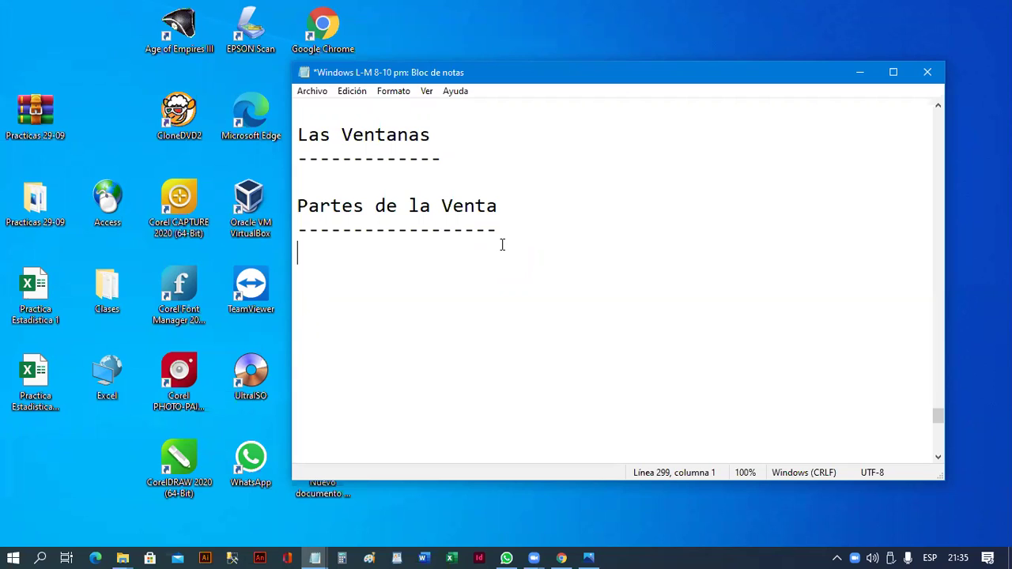
Change the subheading to "Partes de la Ventanas" and extend its dashed underline to the same length
{"action": "left_click_drag", "start_coordinate": [475, 206], "coordinate": [491, 207]}
{"action": "key", "text": "Right"}
{"action": "key", "text": "Right"}
{"action": "type", "text": "nas"}
{"action": "key", "text": "Down"}
{"action": "type", "text": "---"}
List "1. Barra de titulo" below the subheading and start a second numbered item
{"action": "key", "text": "Return"}
{"action": "type", "text": "1. Bar"}
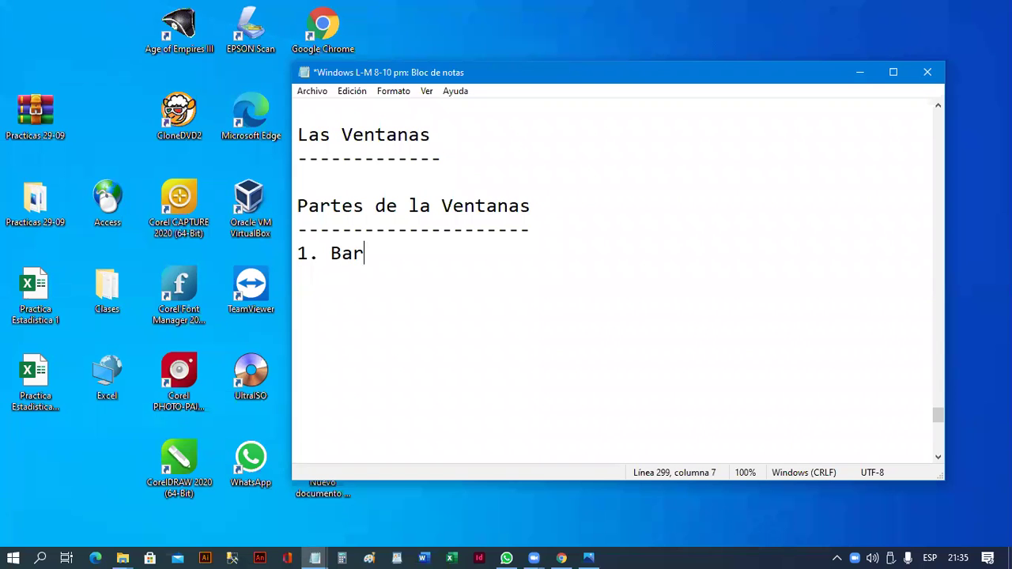
{"action": "type", "text": "ra de titulo"}
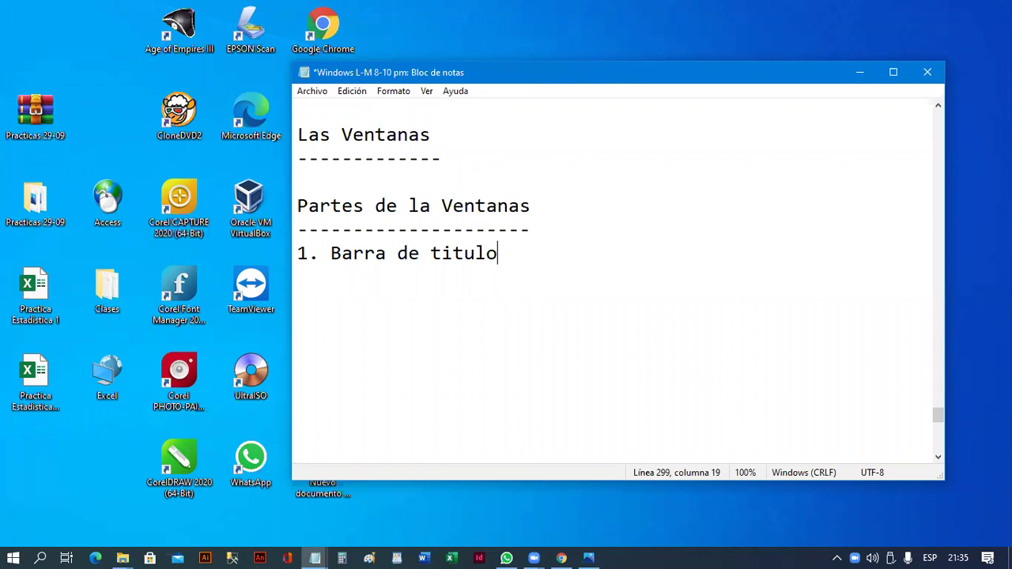
{"action": "key", "text": "Return"}
{"action": "type", "text": "2."}
Open a File Explorer window and move it around the desktop by its title bar
{"action": "left_click", "coordinate": [403, 506]}
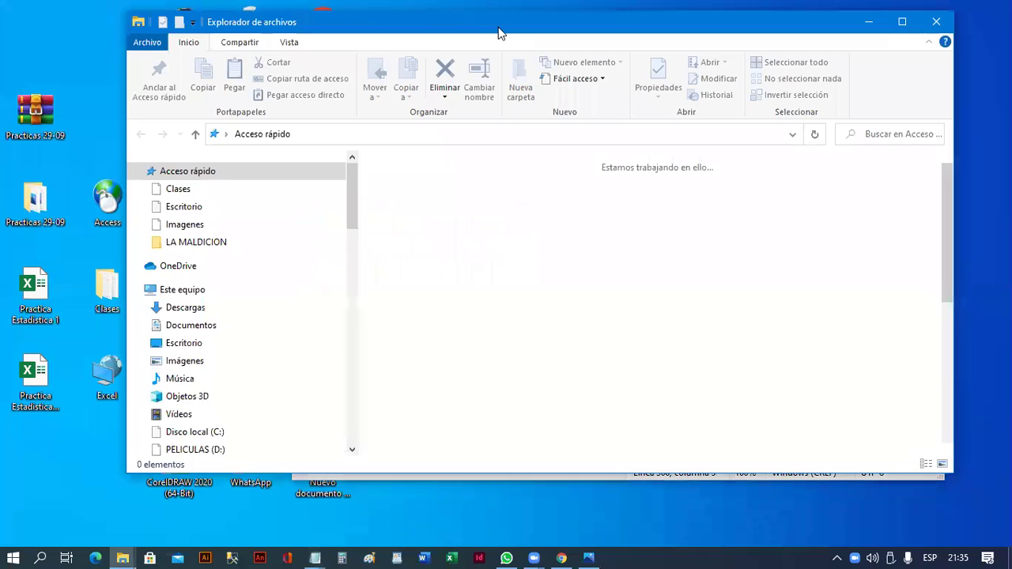
{"action": "left_click_drag", "start_coordinate": [492, 32], "coordinate": [415, 72]}
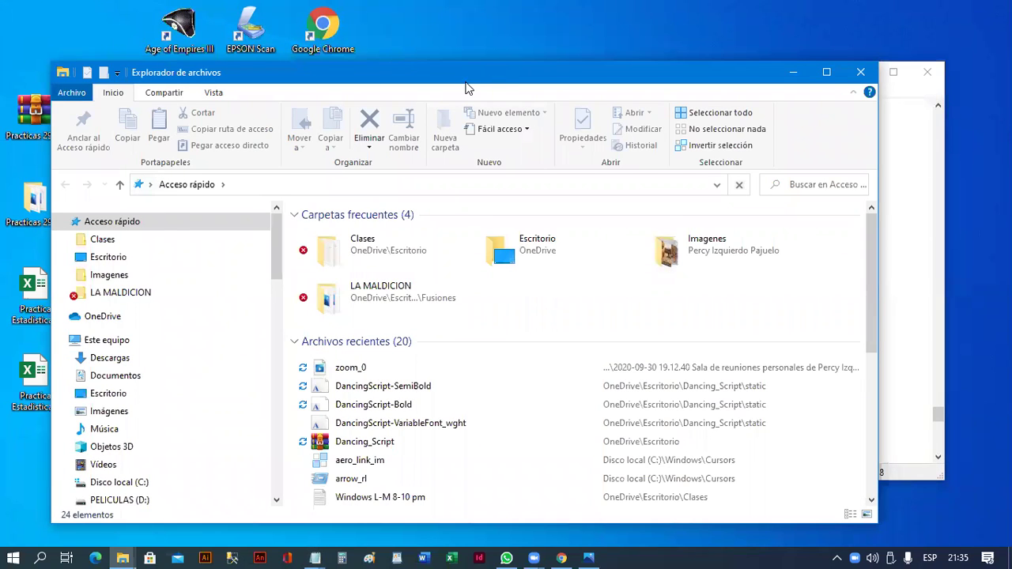
{"action": "left_click_drag", "start_coordinate": [467, 89], "coordinate": [521, 85]}
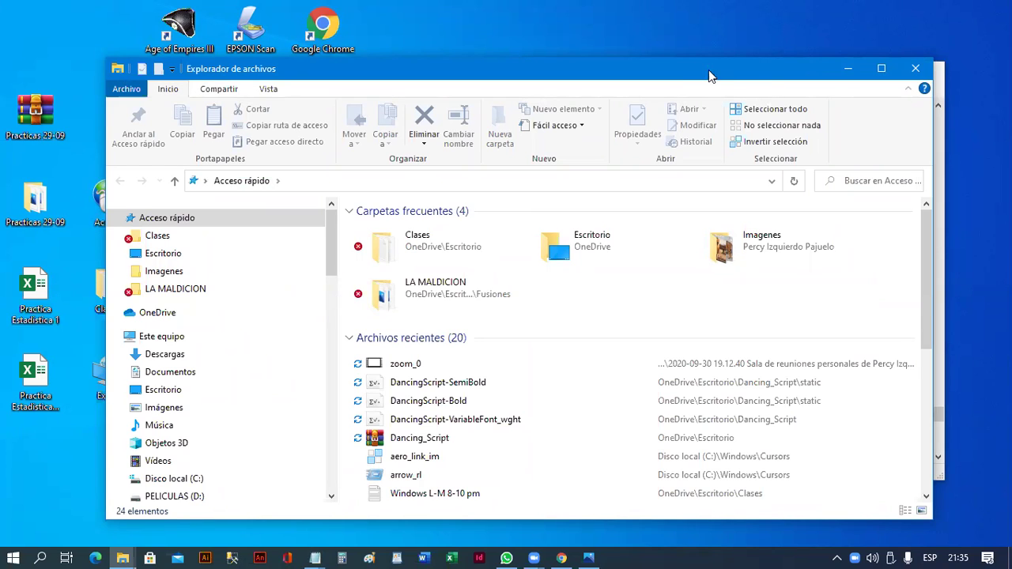
{"action": "left_click_drag", "start_coordinate": [681, 72], "coordinate": [638, 56]}
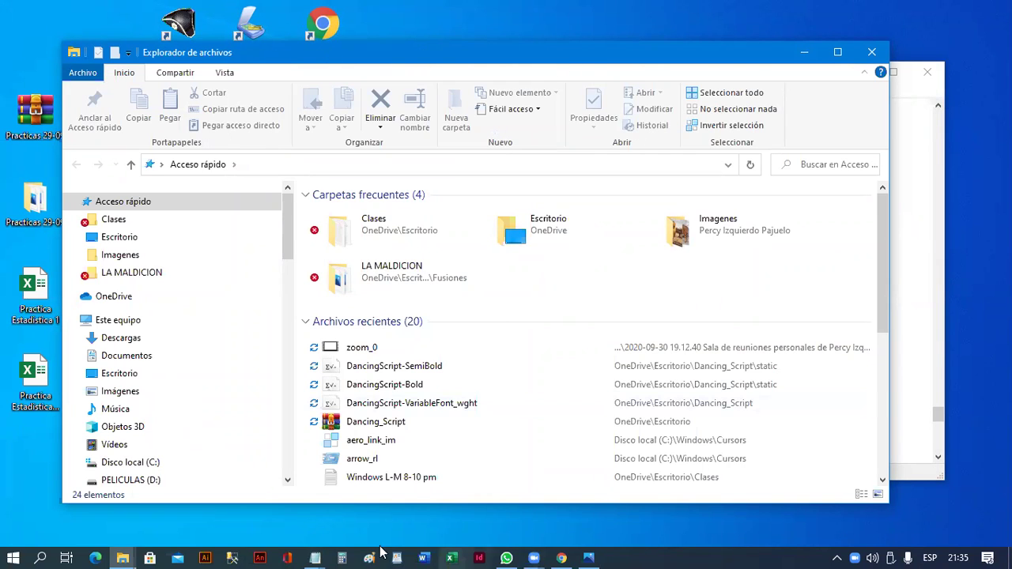
Open Word with a blank document, examine its title bar, and close Word
{"action": "left_click", "coordinate": [426, 555]}
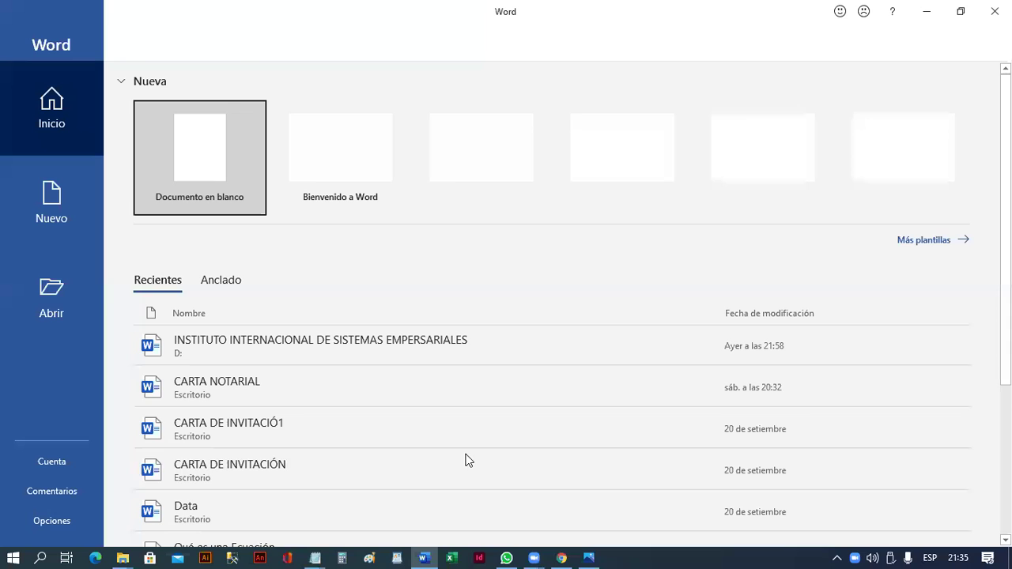
{"action": "left_click", "coordinate": [202, 170]}
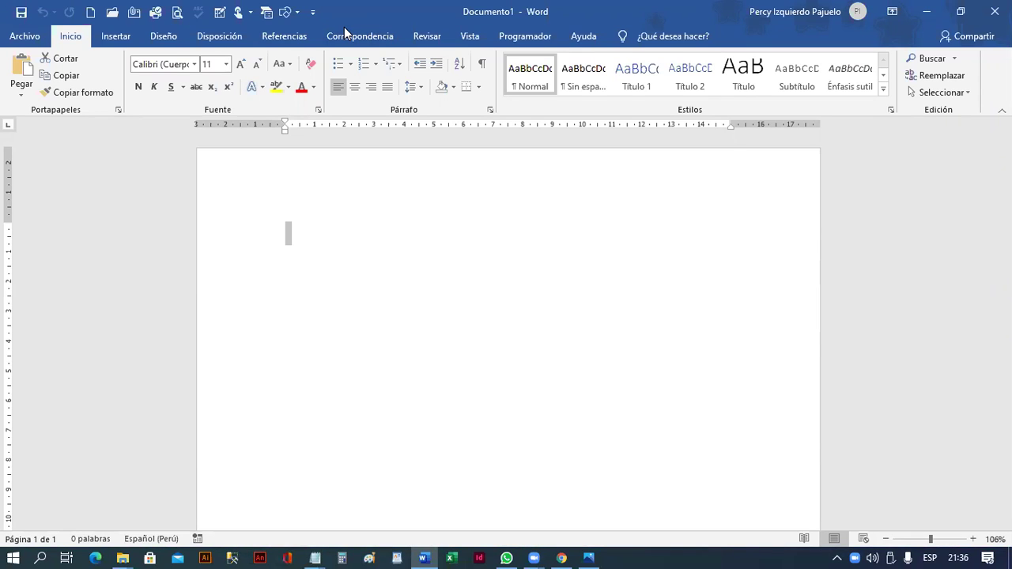
{"action": "double_click", "coordinate": [513, 20]}
{"action": "double_click", "coordinate": [511, 18]}
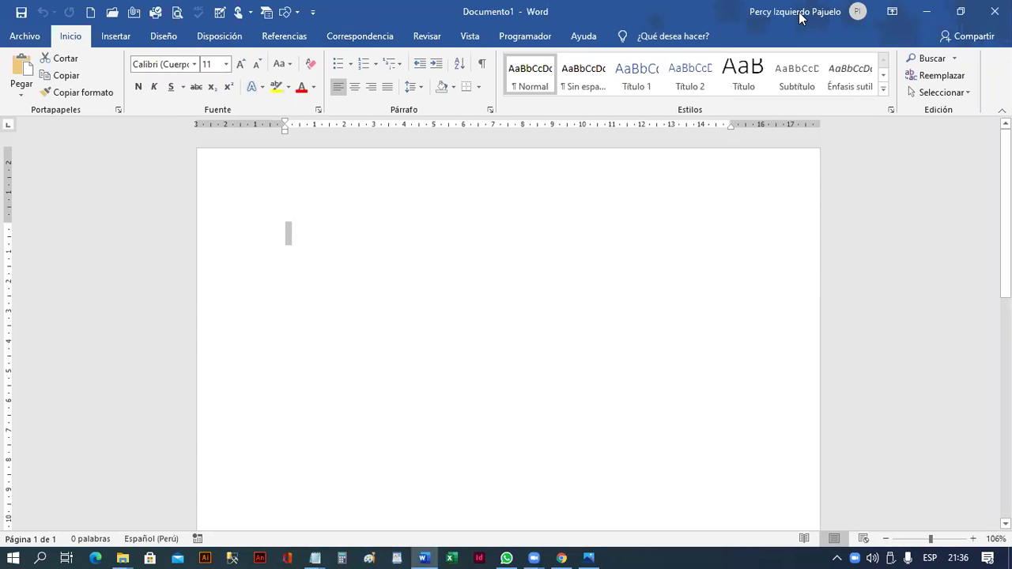
{"action": "left_click", "coordinate": [980, 9]}
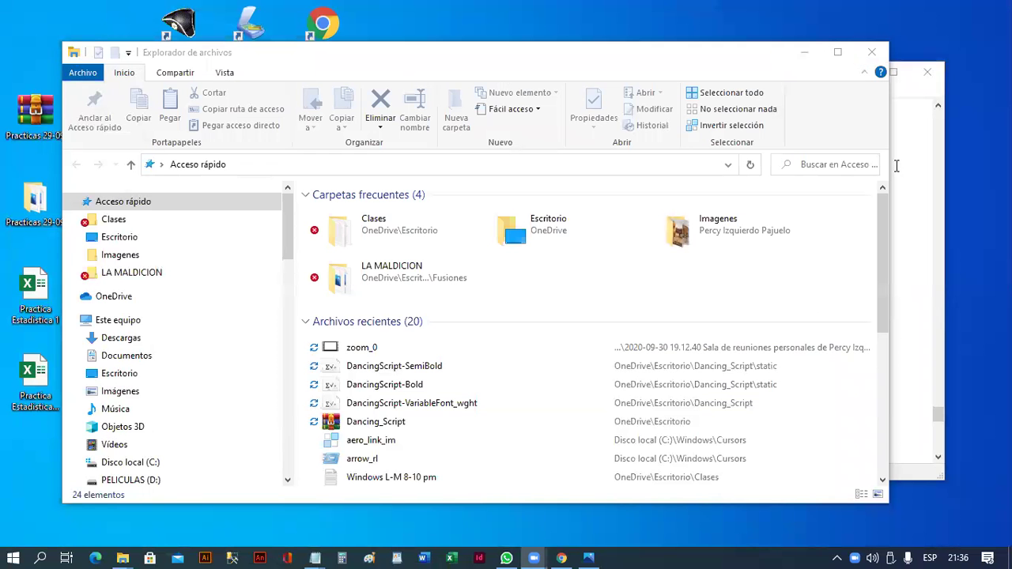
Return to the notes, complete item 2 as "Los botones de Control", and start an indented line below it
{"action": "left_click", "coordinate": [898, 163]}
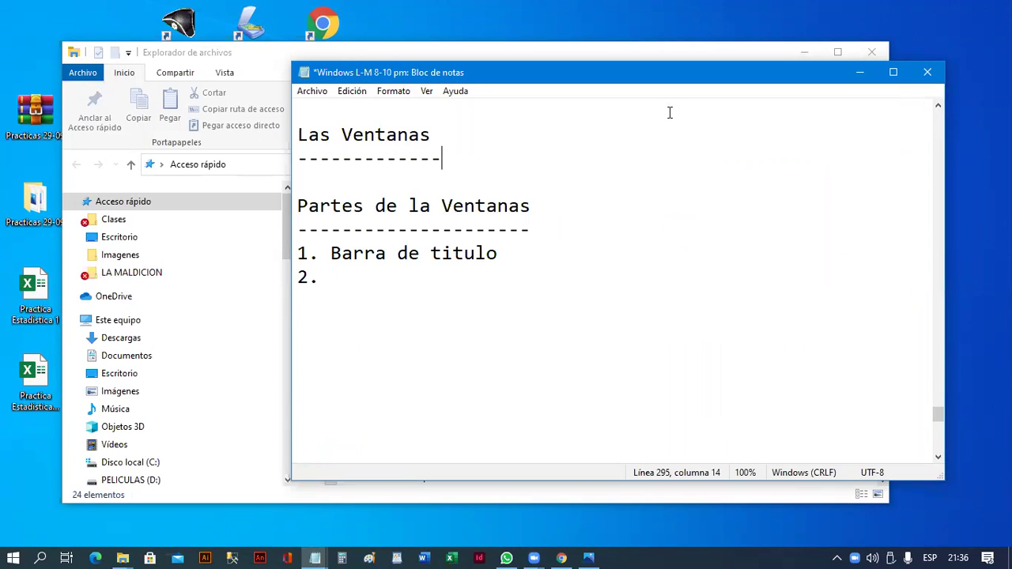
{"action": "left_click", "coordinate": [472, 291]}
{"action": "left_click", "coordinate": [437, 278]}
{"action": "type", "text": "Los bo"}
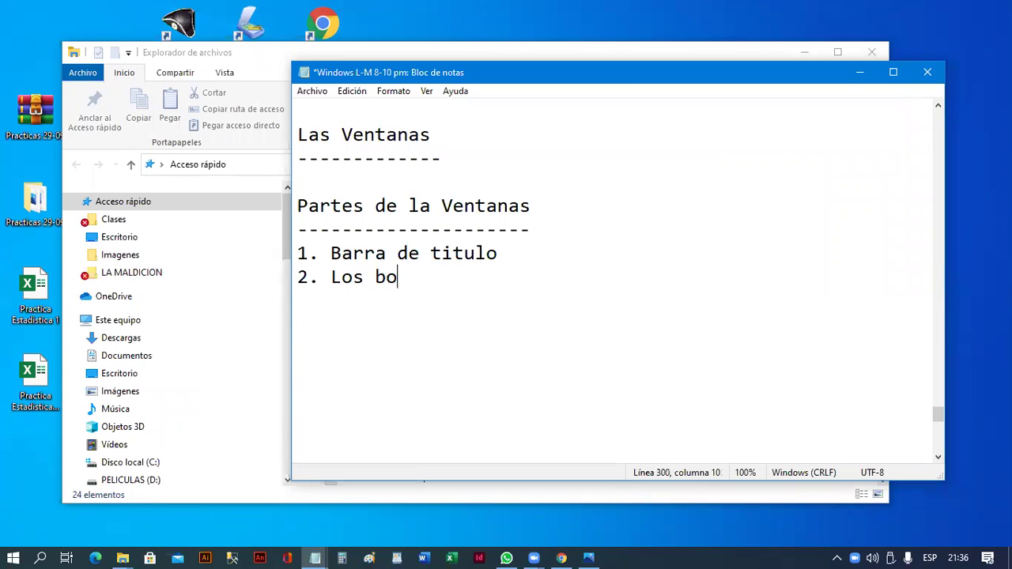
{"action": "type", "text": "tones de"}
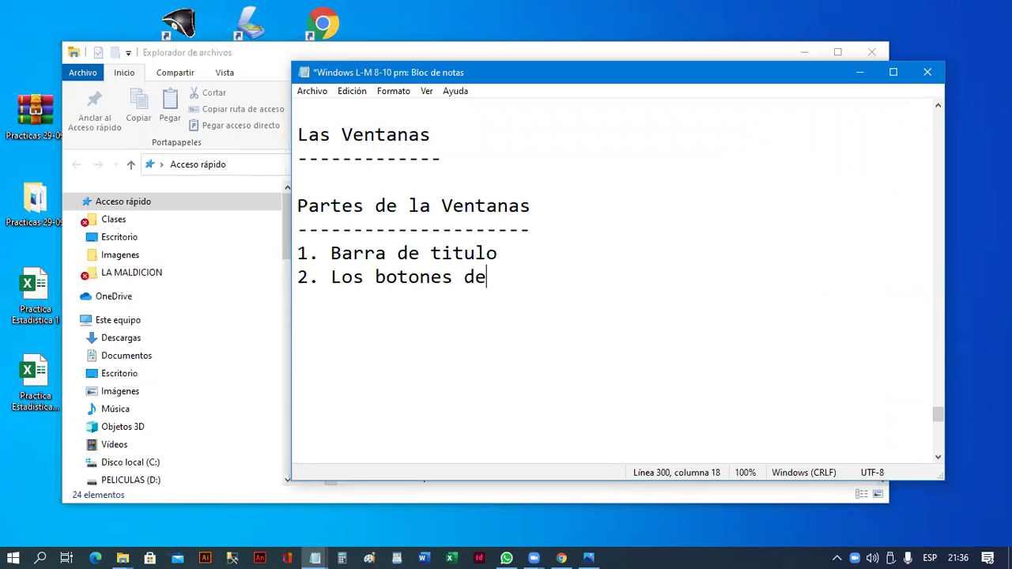
{"action": "type", "text": " Control"}
{"action": "key", "text": "Return"}
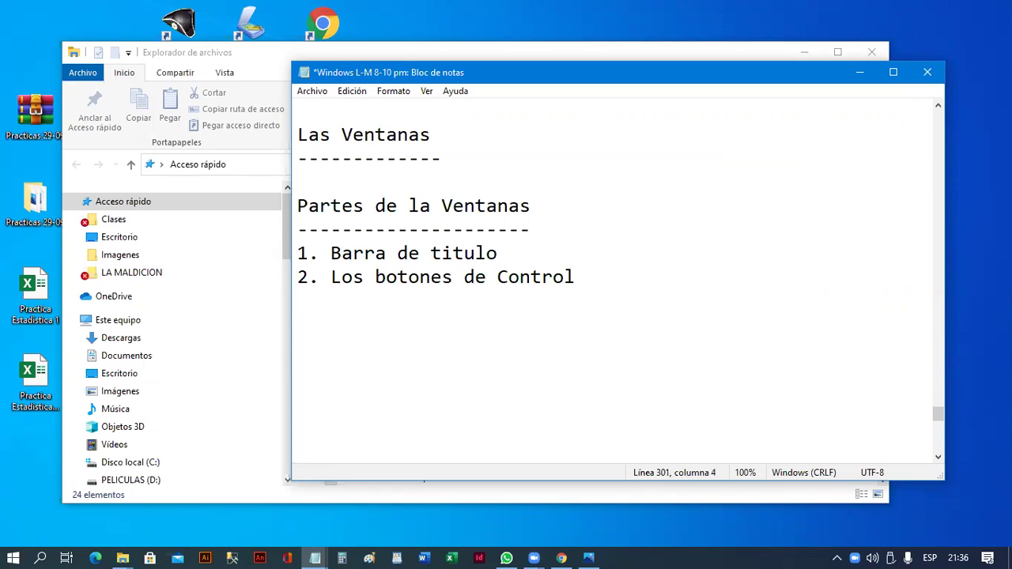
Write "(Minimizar, Maximizar(Miniz Tamaño), Cerrar(Alt + F4)" on the line below item 2, and widen the notes window
{"action": "type", "text": "(Minimiza"}
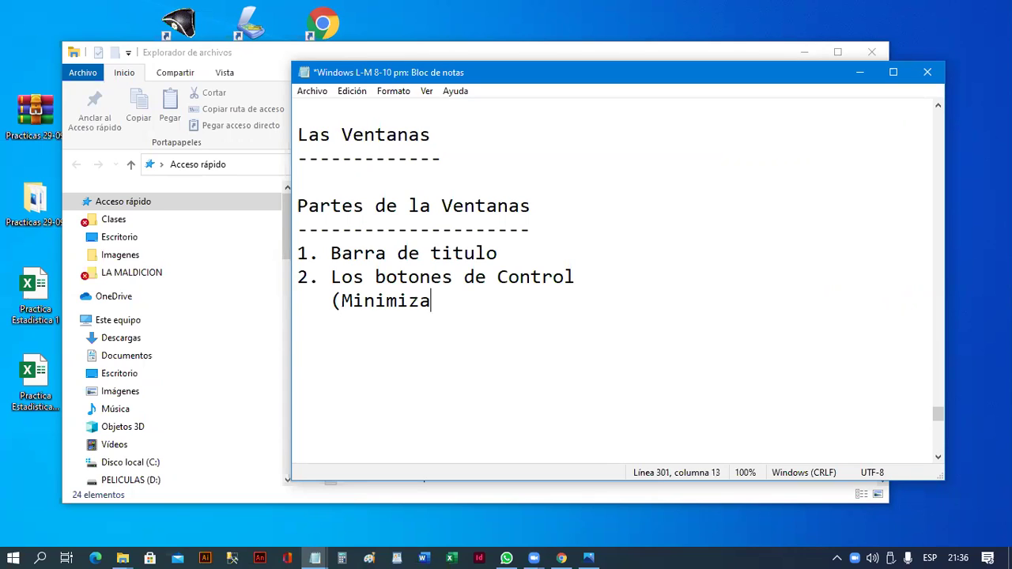
{"action": "type", "text": "r, Maximizar"}
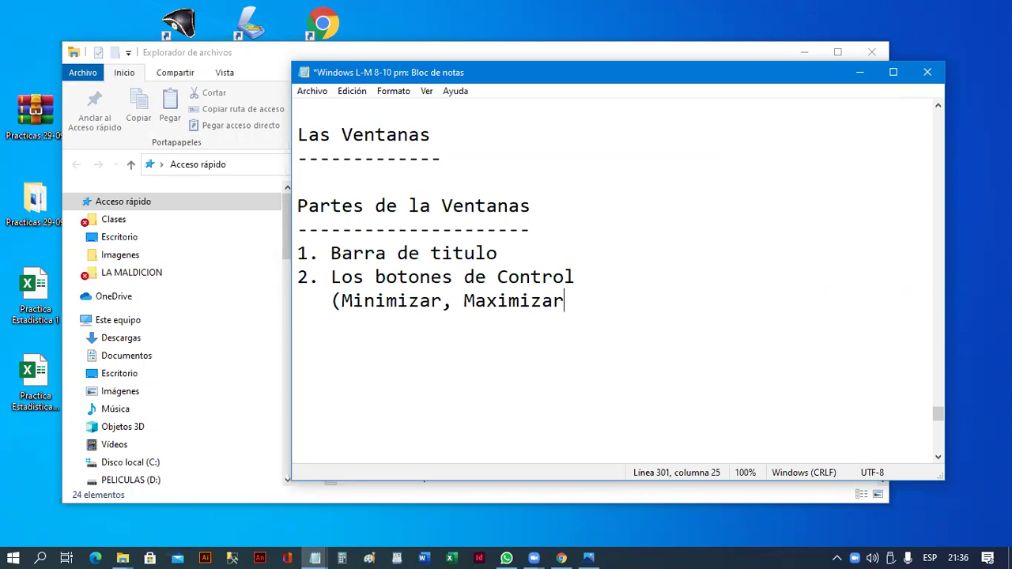
{"action": "type", "text": "("}
{"action": "type", "text": "Miniz "}
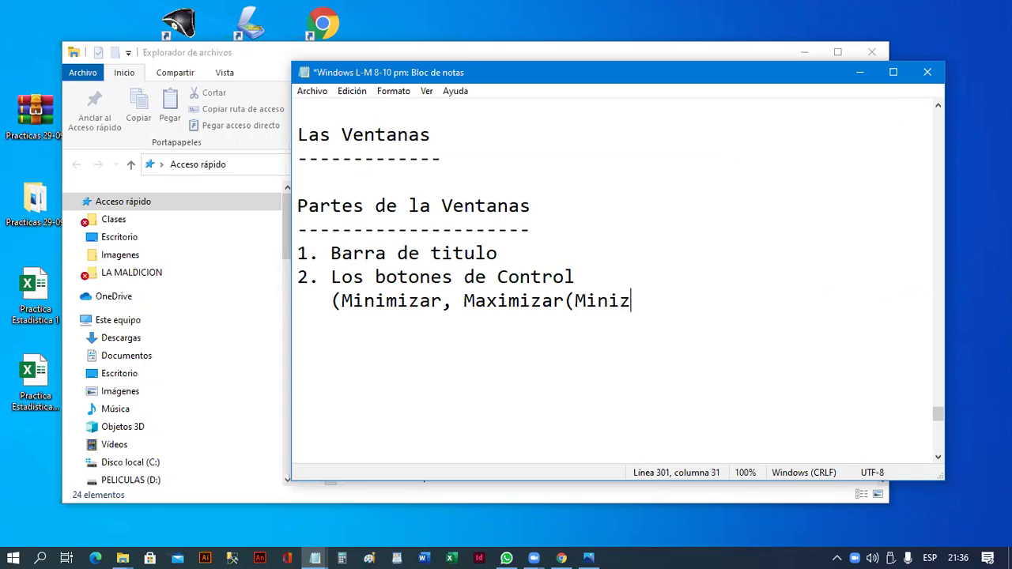
{"action": "type", "text": "Tamaño"}
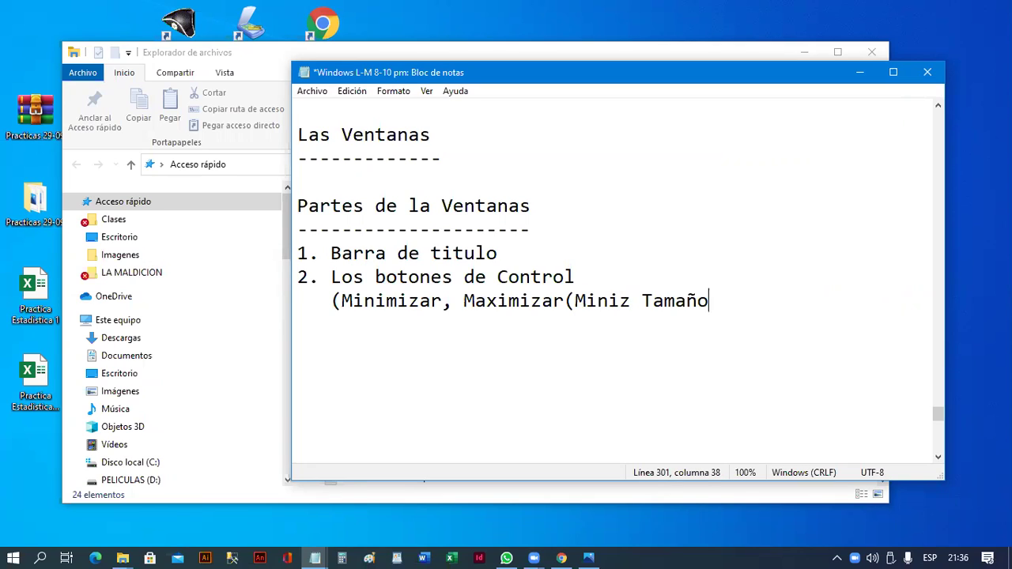
{"action": "type", "text": ")"}
{"action": "type", "text": ", Cerra"}
{"action": "key", "text": "BackSpace"}
{"action": "key", "text": "BackSpace"}
{"action": "key", "text": "BackSpace"}
{"action": "type", "text": "rar("}
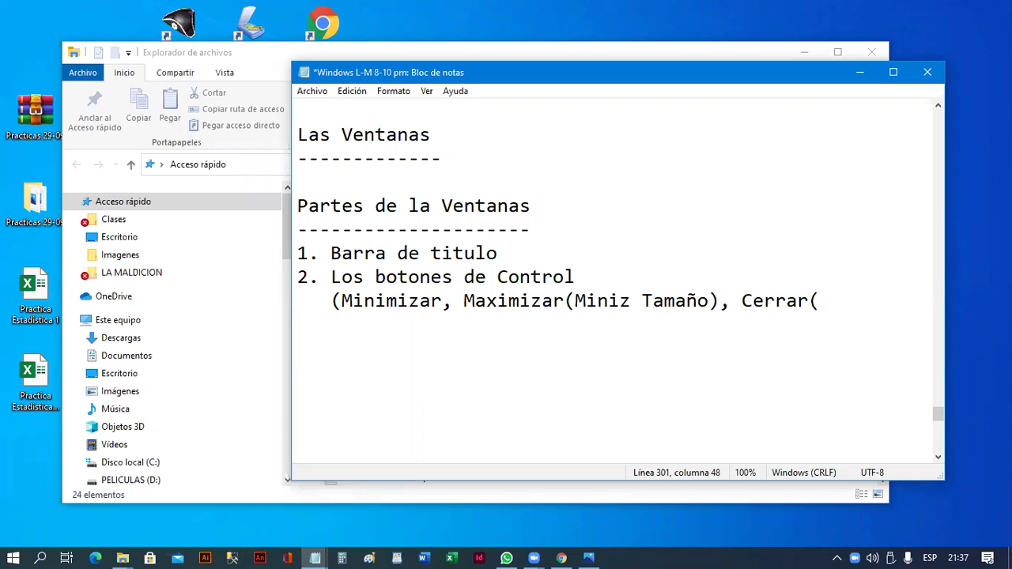
{"action": "type", "text": "Alt + F4)"}
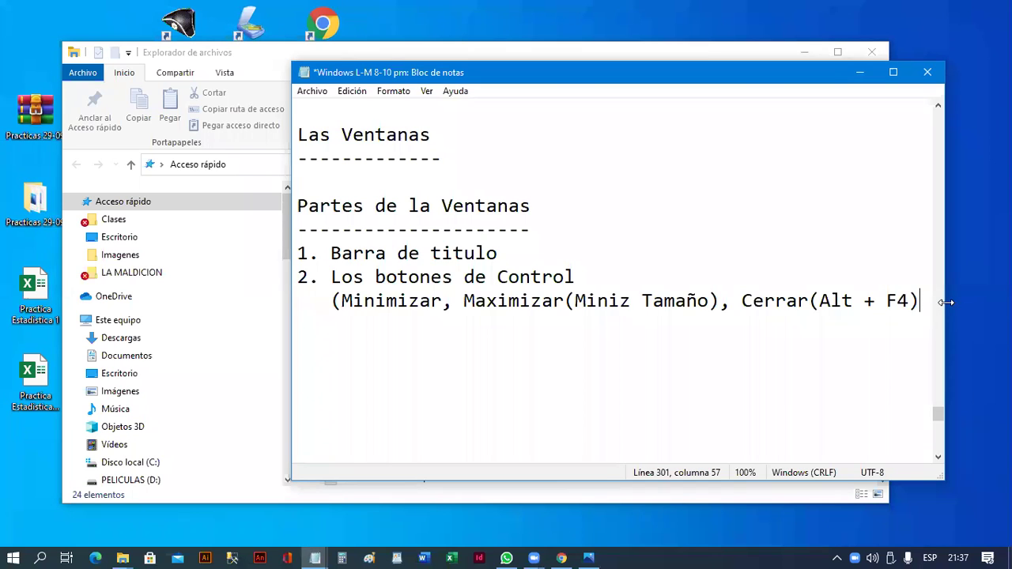
{"action": "left_click_drag", "start_coordinate": [947, 302], "coordinate": [979, 302]}
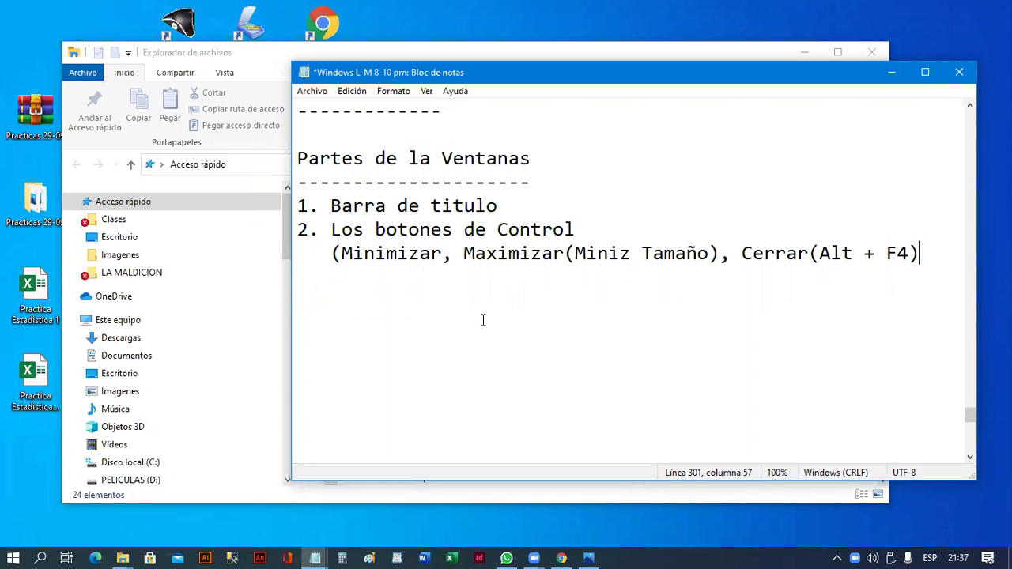
Highlight the control button text through "Cerrar(Alt + F4)", and demonstrate maximizing and restoring the notes window
{"action": "left_click_drag", "start_coordinate": [341, 253], "coordinate": [931, 257]}
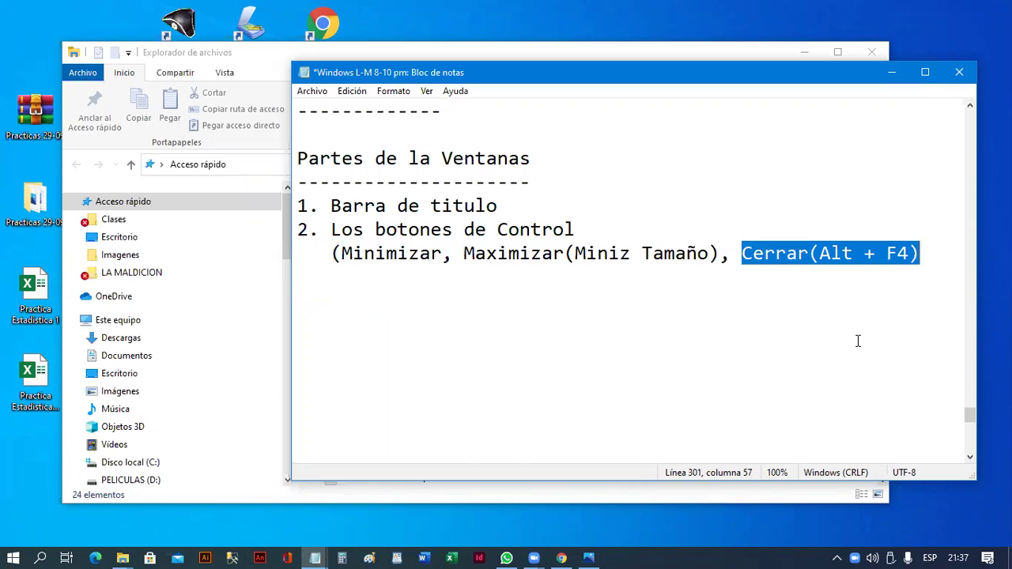
{"action": "left_click", "coordinate": [925, 73]}
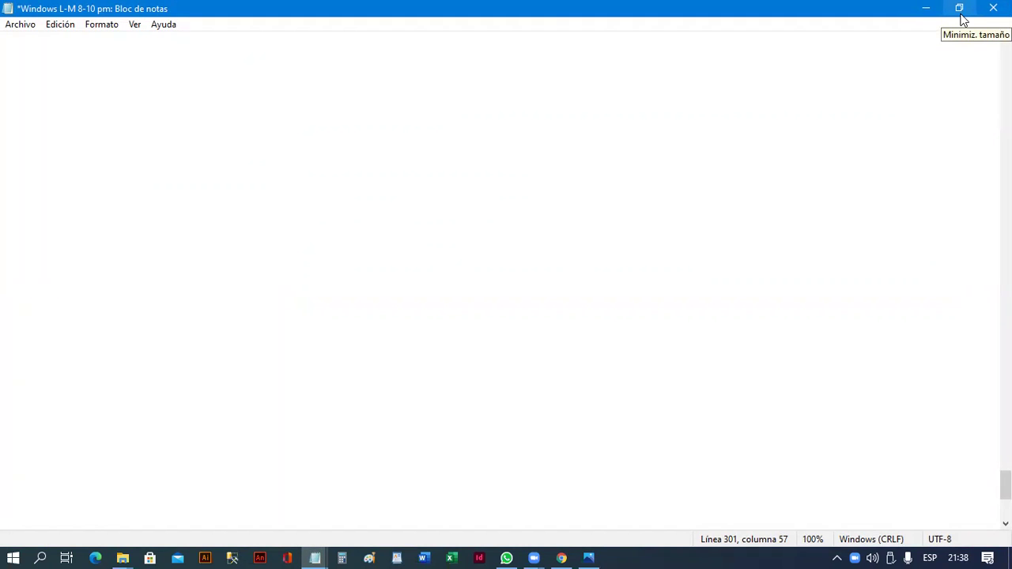
{"action": "left_click", "coordinate": [960, 11]}
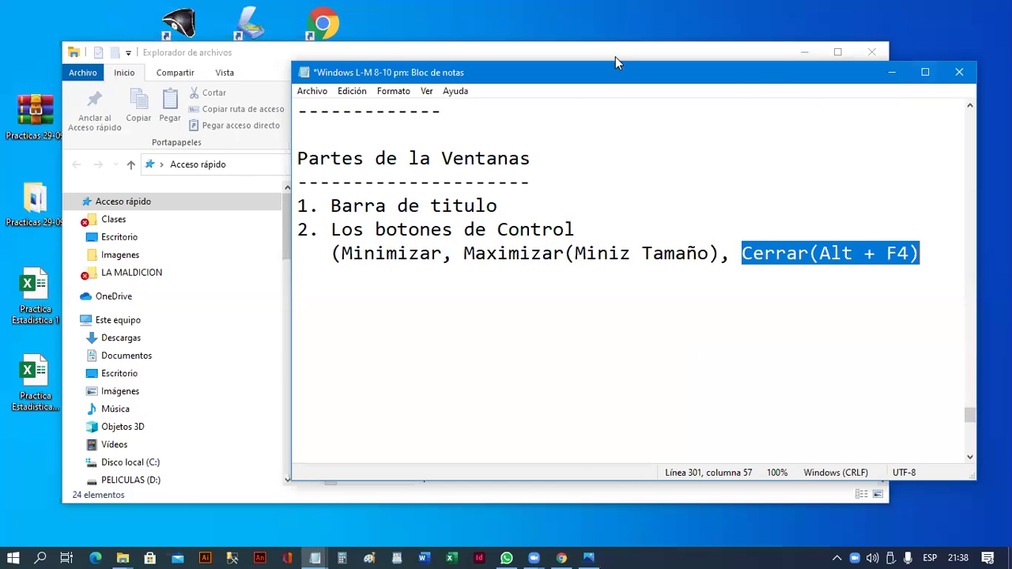
Bring the File Explorer window to the front and move it by its title bar
{"action": "left_click", "coordinate": [775, 52]}
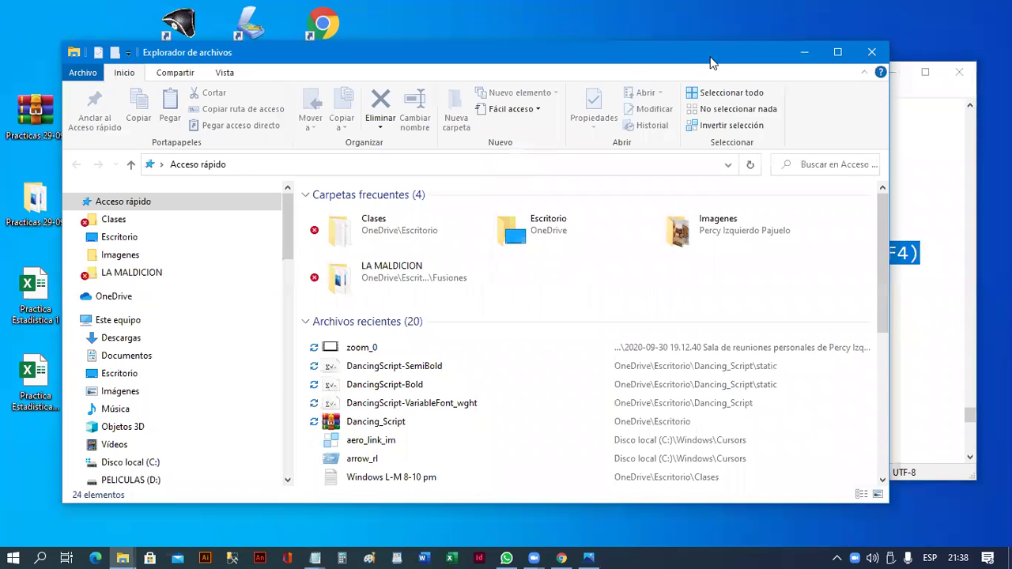
{"action": "left_click_drag", "start_coordinate": [712, 62], "coordinate": [675, 44]}
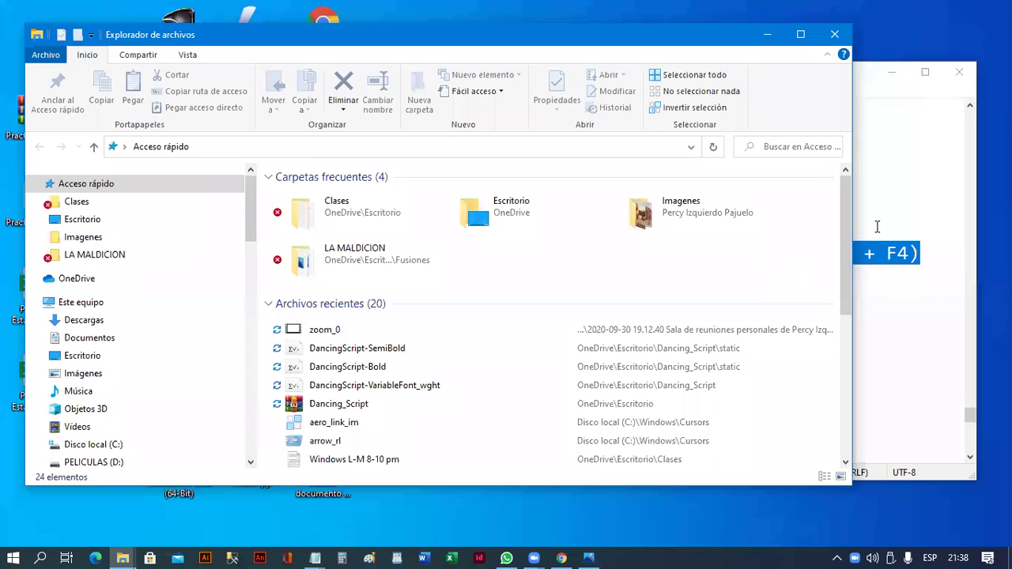
Return to the notes and highlight only "Alt + F4" inside the parentheses after "Cerrar"
{"action": "left_click", "coordinate": [867, 259]}
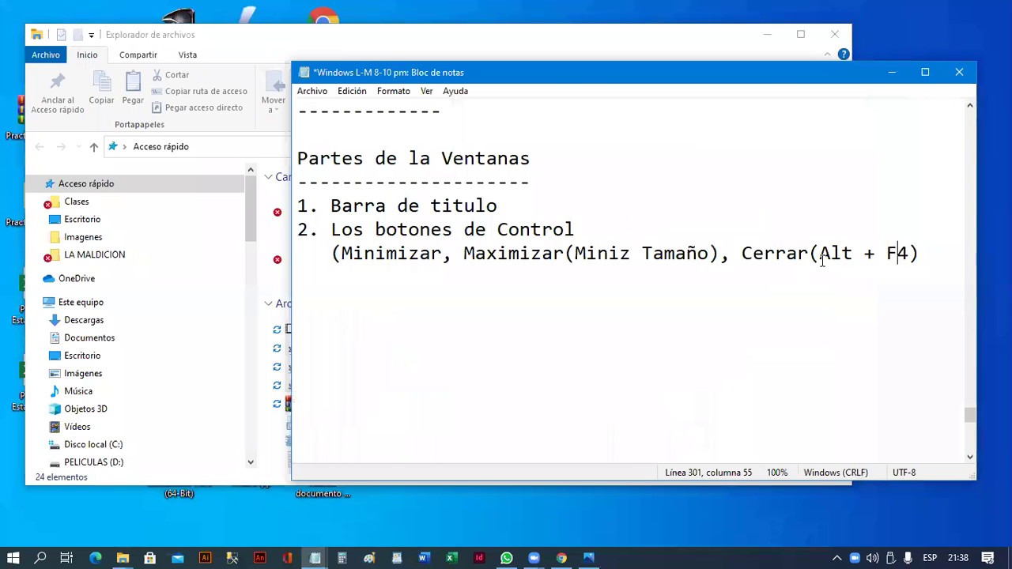
{"action": "key", "text": "Left"}
{"action": "key", "text": "Left"}
{"action": "key", "text": "Left"}
{"action": "key", "text": "Left"}
{"action": "key", "text": "Left"}
{"action": "key", "text": "Left"}
{"action": "key", "text": "Left"}
{"action": "key", "text": "shift+Right"}
{"action": "key", "text": "shift+Right"}
{"action": "key", "text": "shift+Right"}
{"action": "key", "text": "shift+Right"}
{"action": "key", "text": "shift+Right"}
{"action": "key", "text": "shift+Right"}
{"action": "key", "text": "shift+Right"}
{"action": "key", "text": "shift+Right"}
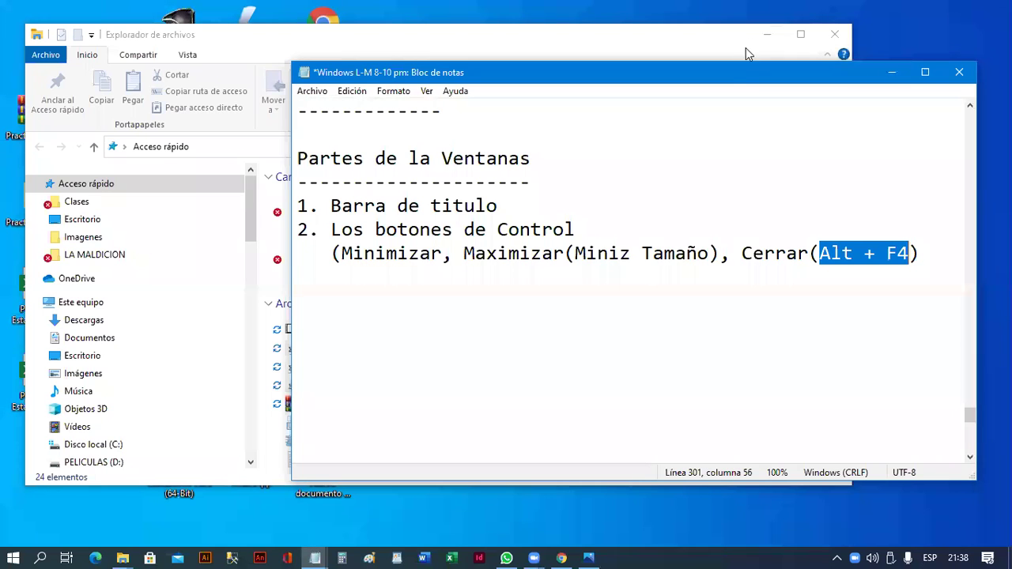
Outline the Alt and F4 keys in red on the teclado2.jpg keyboard picture, and minimize the picture
{"action": "key", "text": "super+d"}
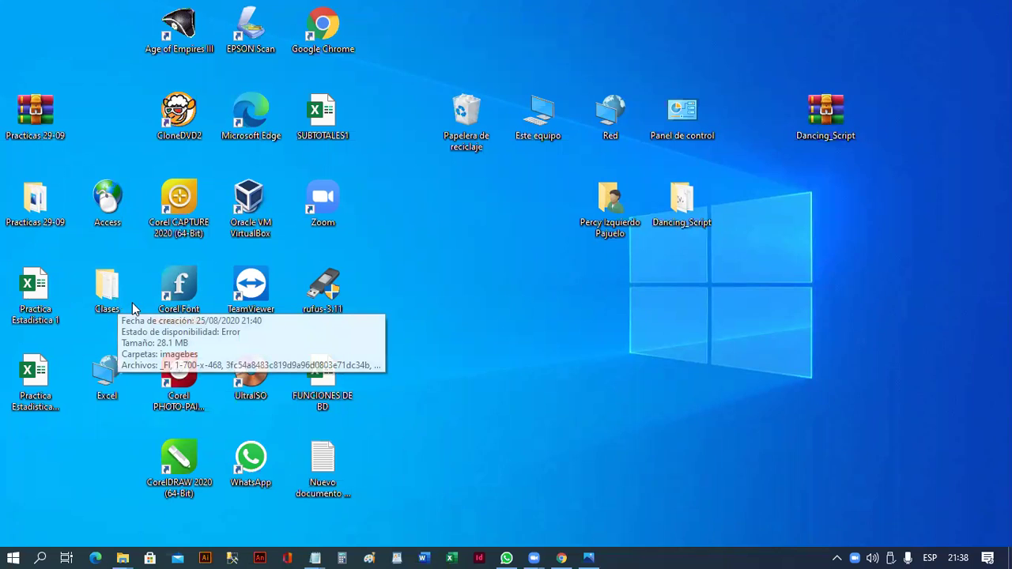
{"action": "left_click", "coordinate": [587, 552]}
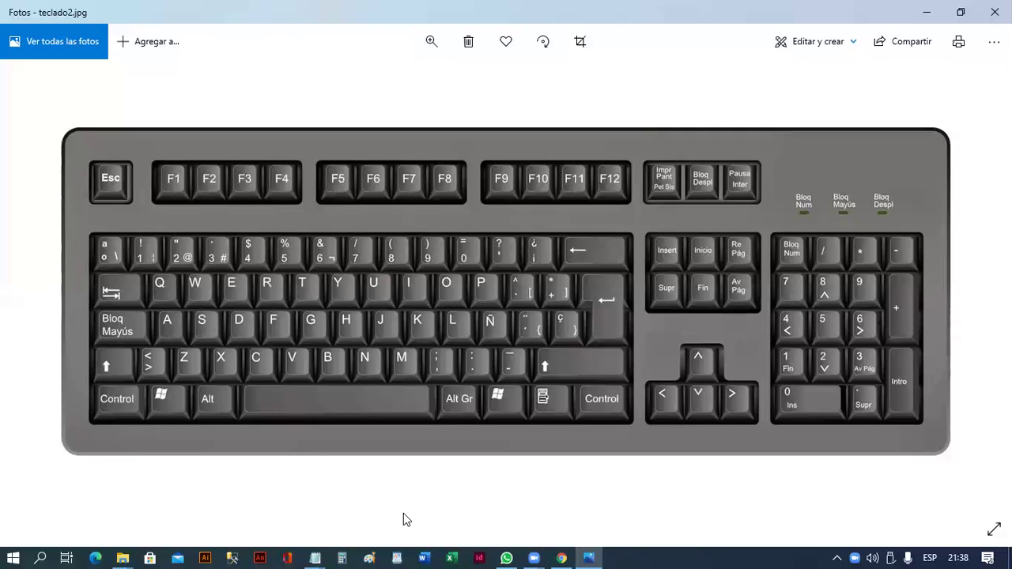
{"action": "mouse_move", "coordinate": [193, 389]}
{"action": "left_mouse_down"}
{"action": "mouse_move", "coordinate": [228, 420]}
{"action": "mouse_move", "coordinate": [246, 400]}
{"action": "mouse_move", "coordinate": [241, 384]}
{"action": "mouse_move", "coordinate": [194, 382]}
{"action": "left_mouse_up"}
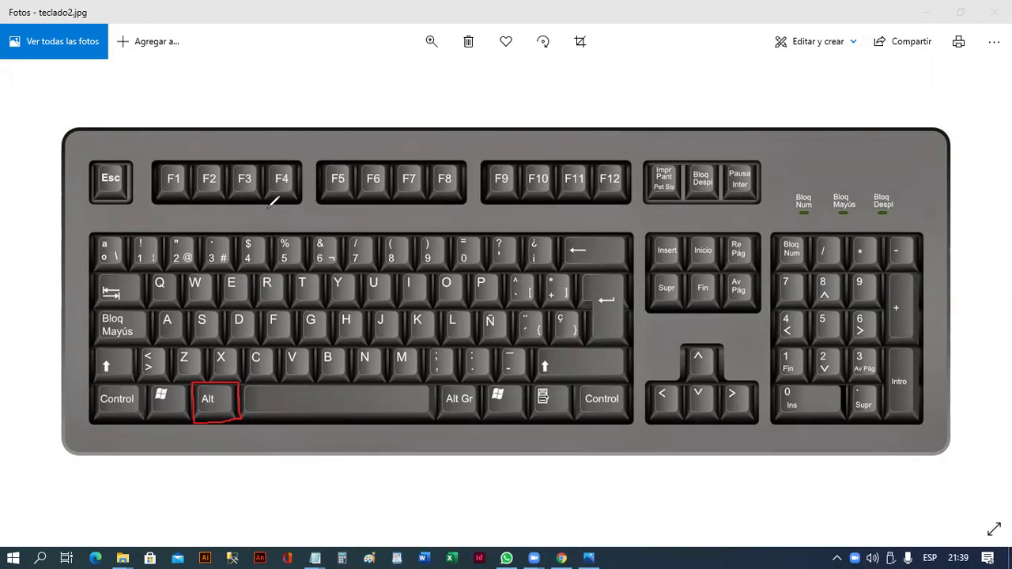
{"action": "mouse_move", "coordinate": [264, 157]}
{"action": "left_mouse_down"}
{"action": "mouse_move", "coordinate": [266, 195]}
{"action": "mouse_move", "coordinate": [305, 202]}
{"action": "mouse_move", "coordinate": [307, 162]}
{"action": "mouse_move", "coordinate": [264, 157]}
{"action": "left_mouse_up"}
{"action": "left_click_drag", "start_coordinate": [308, 172], "coordinate": [301, 194]}
{"action": "left_click", "coordinate": [237, 395]}
{"action": "left_click", "coordinate": [927, 13]}
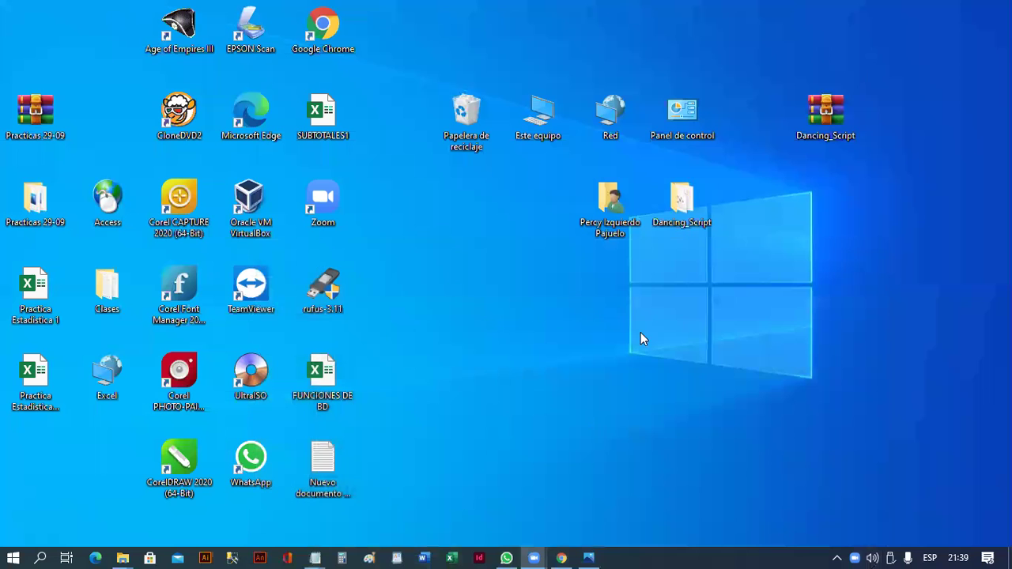
Bring the File Explorer quick access window to the front and dismiss it to leave the desktop clear
{"action": "mouse_move", "coordinate": [122, 559]}
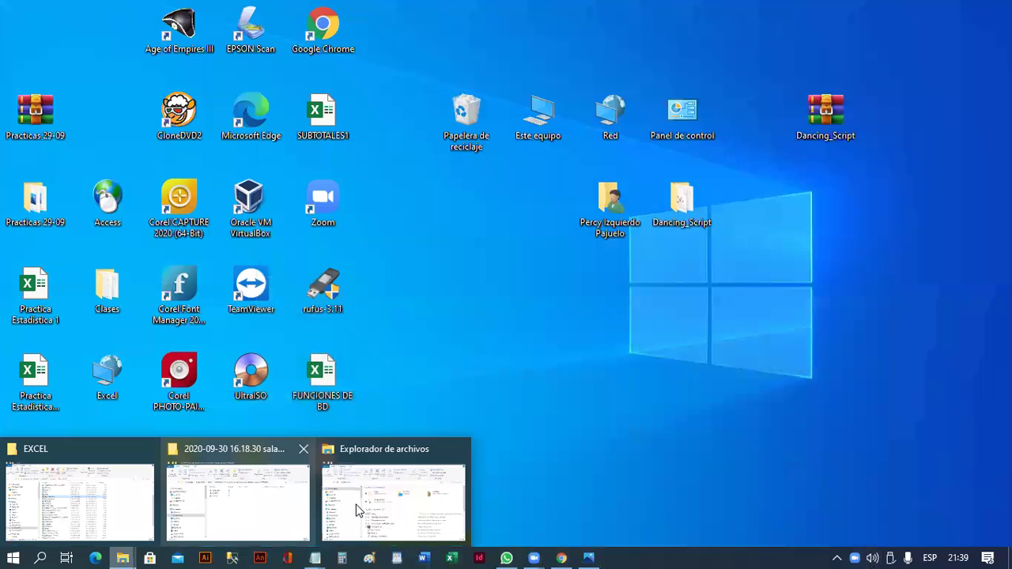
{"action": "left_click", "coordinate": [366, 506]}
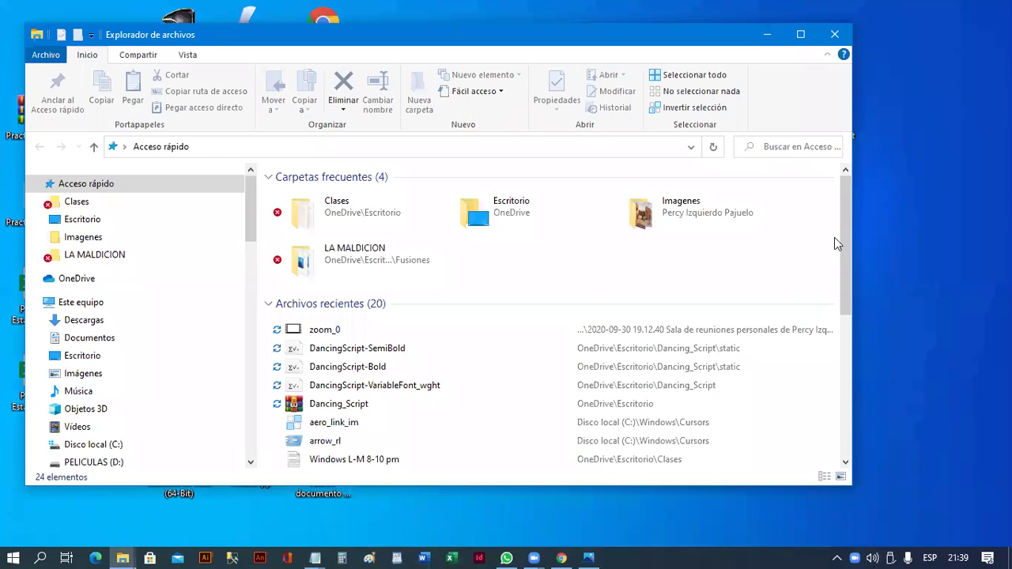
{"action": "key", "text": "super+d"}
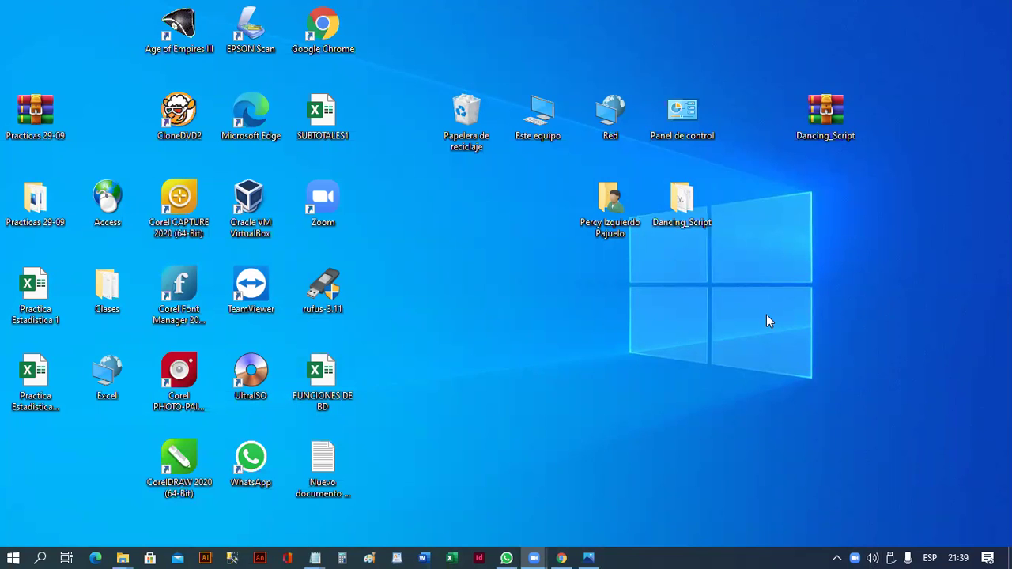
Demonstrate calling up the Cerrar Windows shutdown dialog from the empty desktop, cancelling it each time
{"action": "key", "text": "alt+F4"}
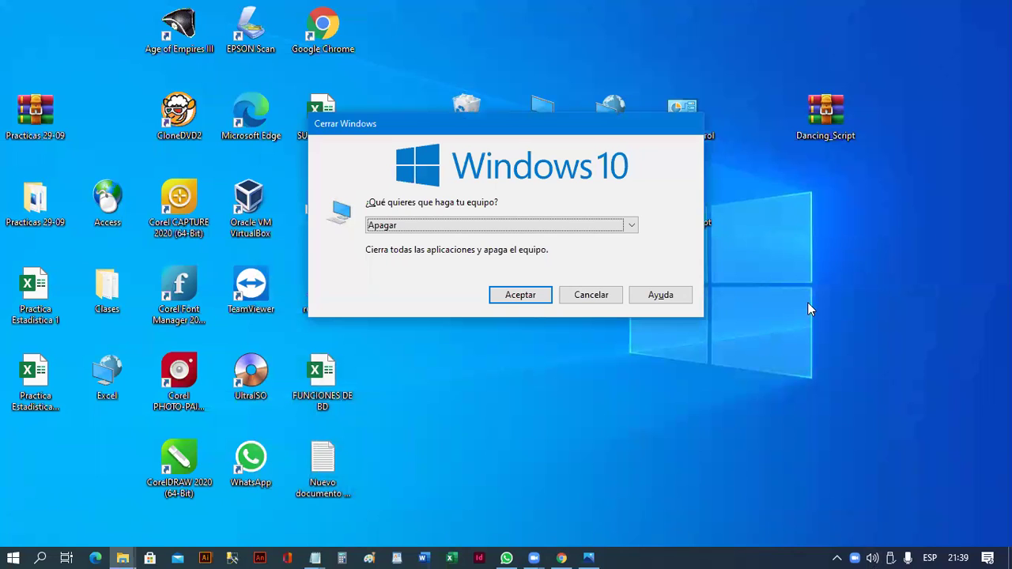
{"action": "key", "text": "Escape"}
{"action": "key", "text": "alt+F4"}
{"action": "left_click", "coordinate": [614, 299]}
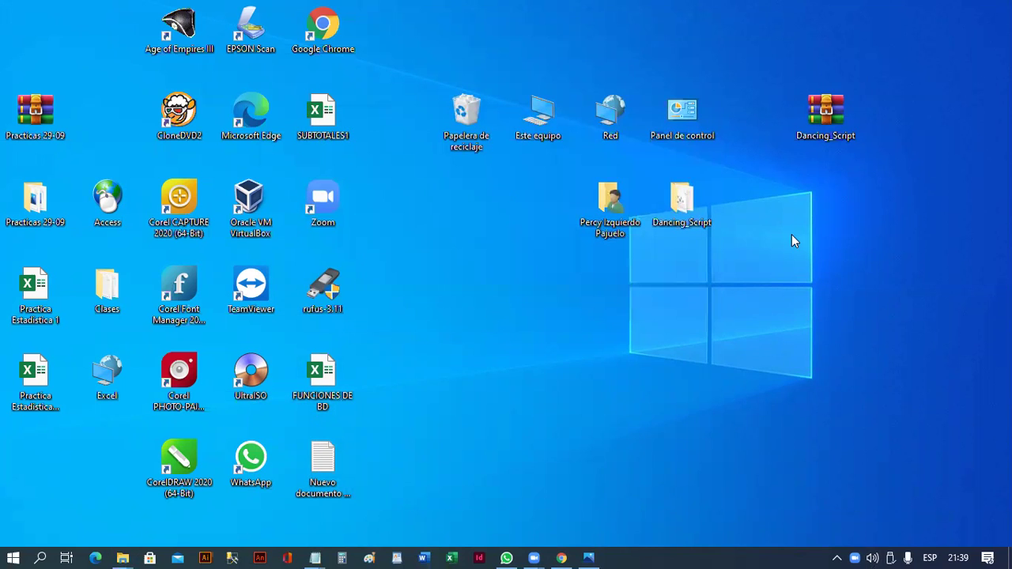
{"action": "key", "text": "alt+F4"}
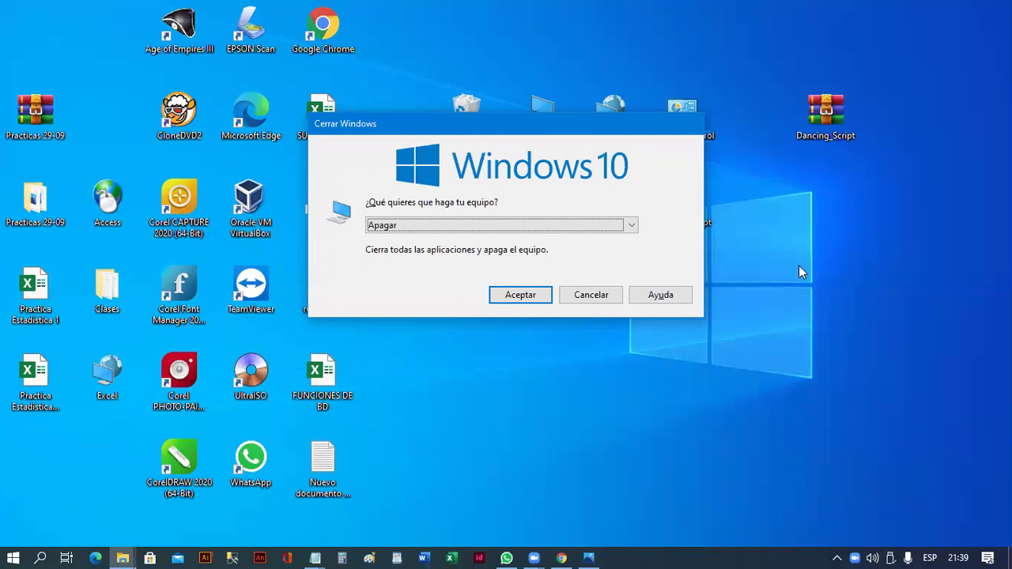
{"action": "left_click", "coordinate": [619, 300]}
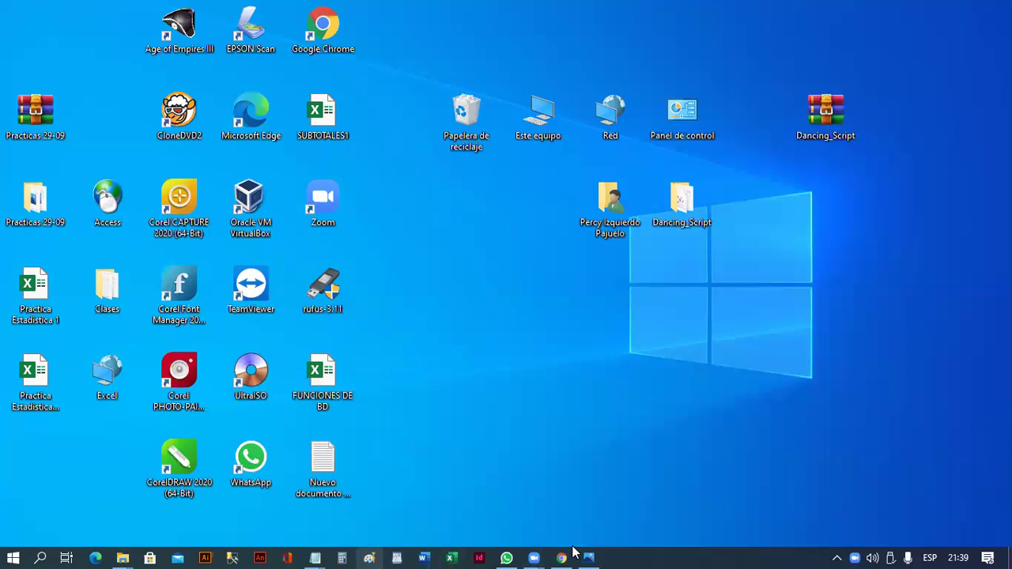
Return to the notes, and demonstrate closing a blank Excel workbook after selecting cell J8
{"action": "key", "text": "alt+Tab"}
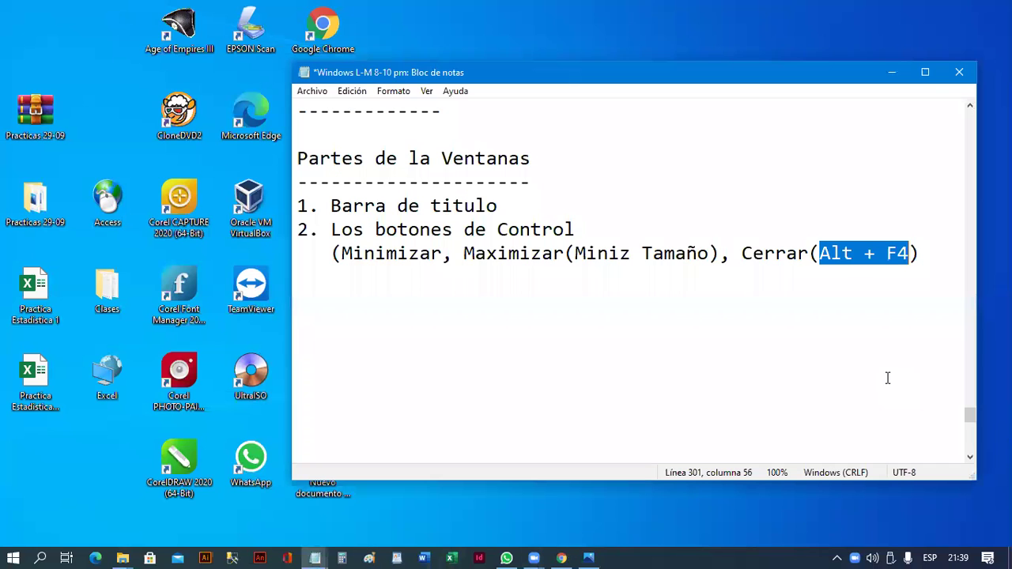
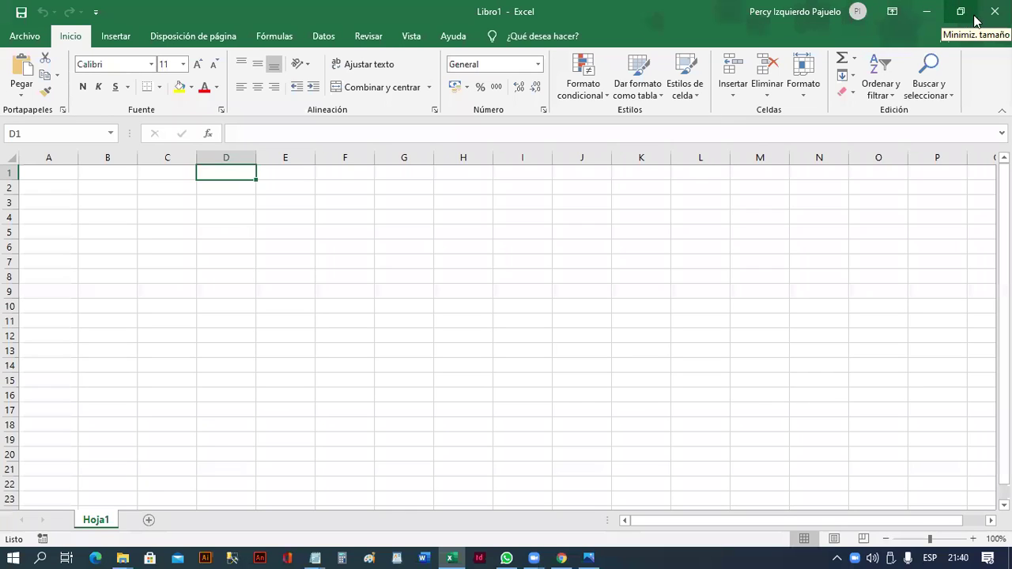
{"action": "left_click", "coordinate": [582, 278]}
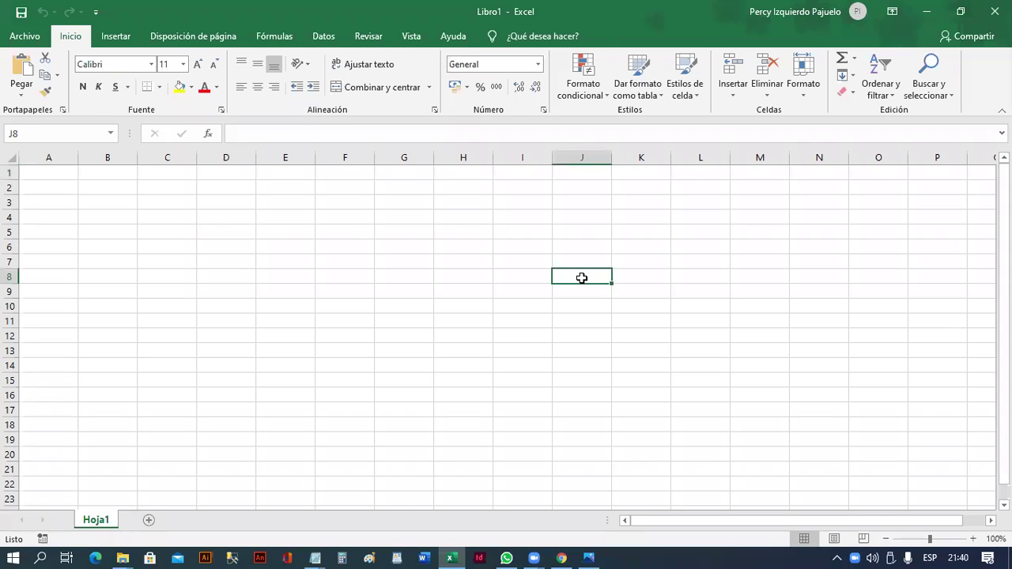
{"action": "key", "text": "alt+F4"}
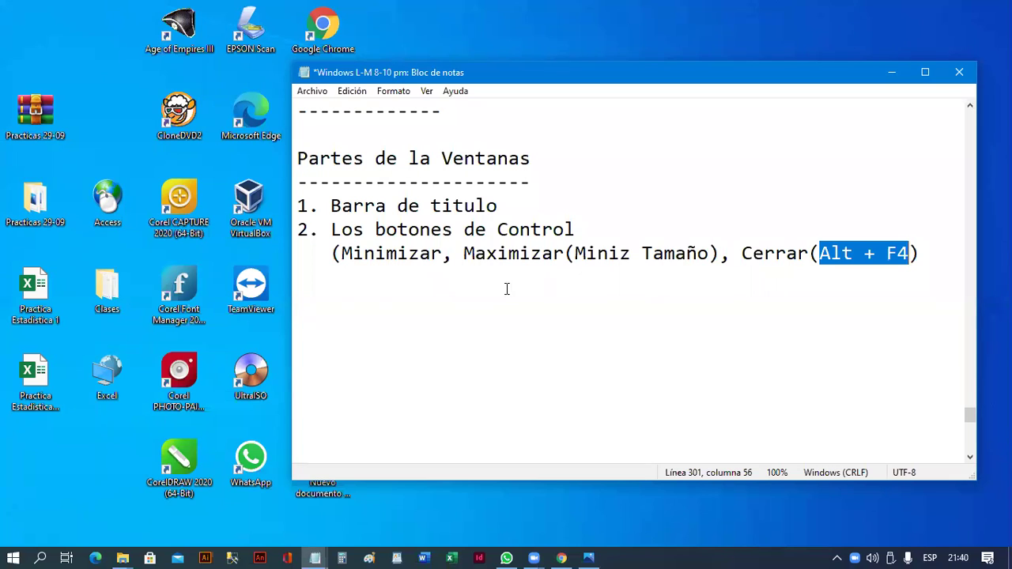
Add item 3, "Menu de control", below the control button line in the notes, and start a new line
{"action": "left_click", "coordinate": [370, 302]}
{"action": "type", "text": "3. Menu de contrrol"}
{"action": "key", "text": "BackSpace"}
{"action": "key", "text": "BackSpace"}
{"action": "key", "text": "BackSpace"}
{"action": "type", "text": "ol"}
{"action": "key", "text": "Return"}
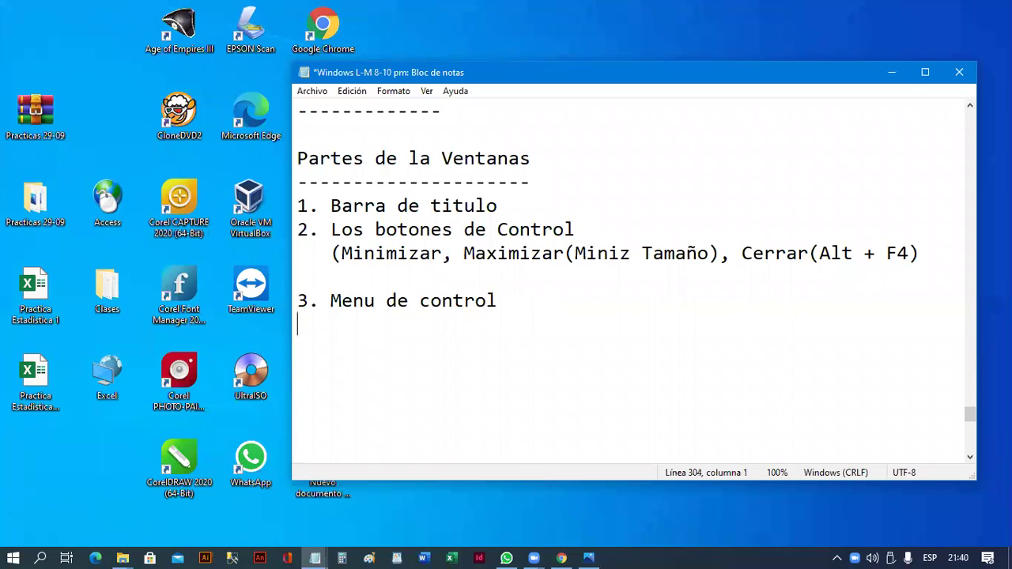
Write the indented description "(Permite trabjar con las ventanas utilizando el tecla" under item 3
{"action": "type", "text": "(Permite"}
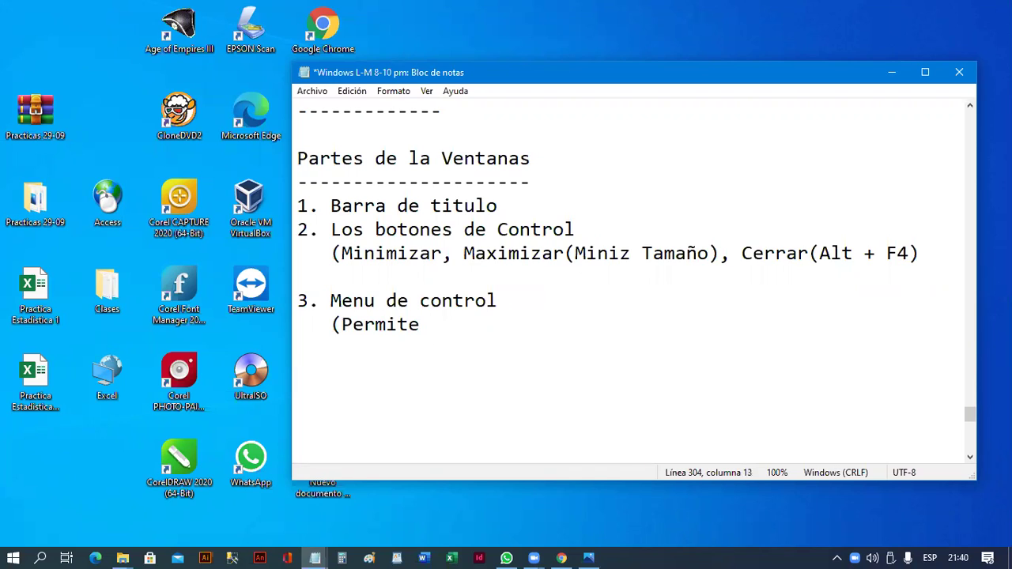
{"action": "type", "text": " trabjar con"}
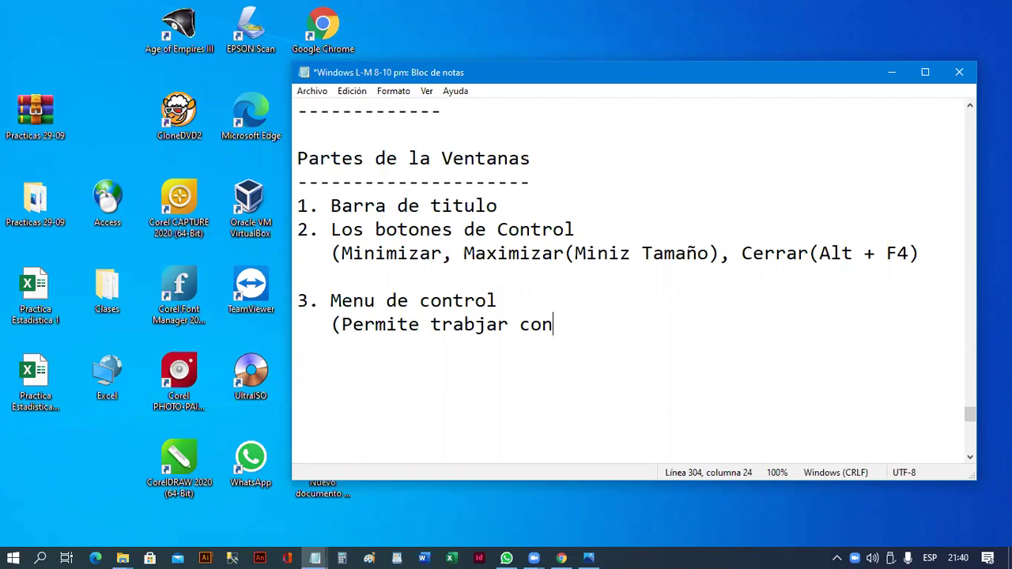
{"action": "type", "text": " las vent"}
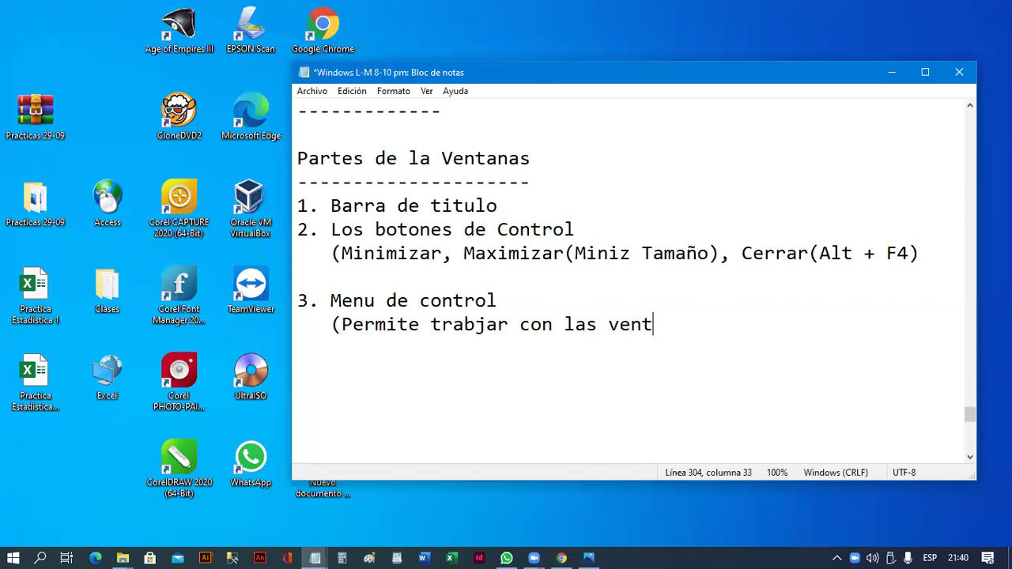
{"action": "type", "text": "anas utilizan"}
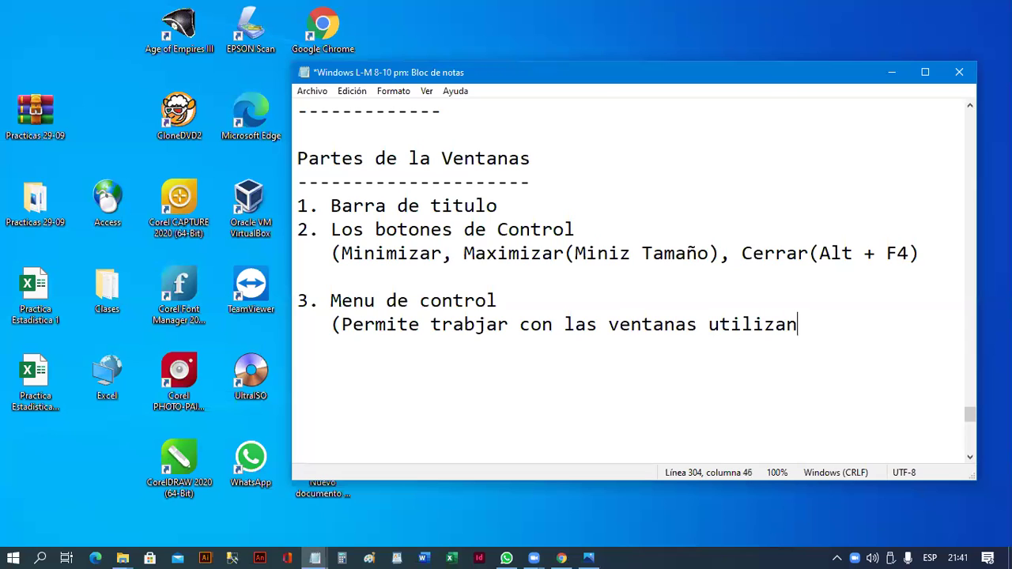
{"action": "type", "text": "do el teclaso"}
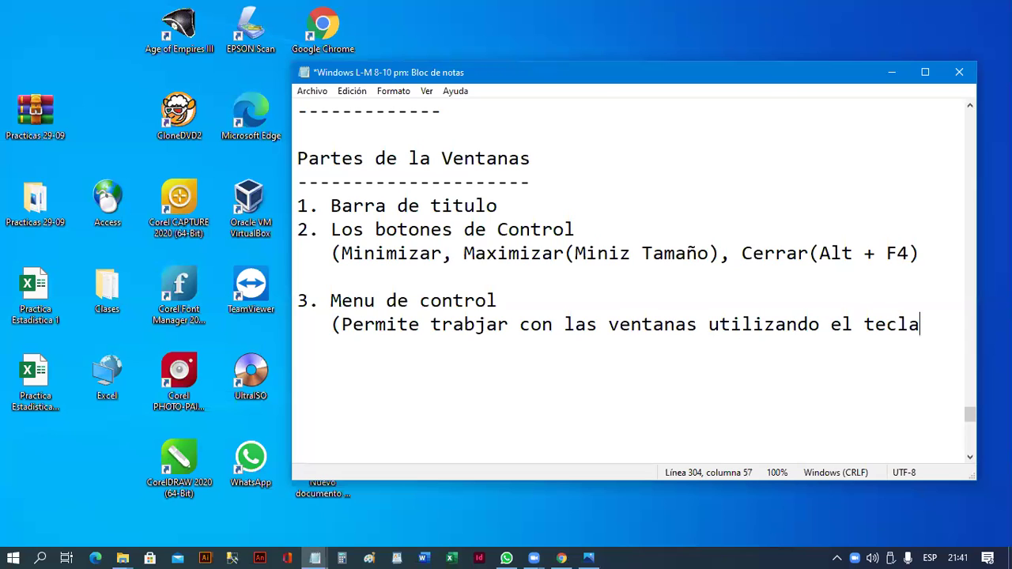